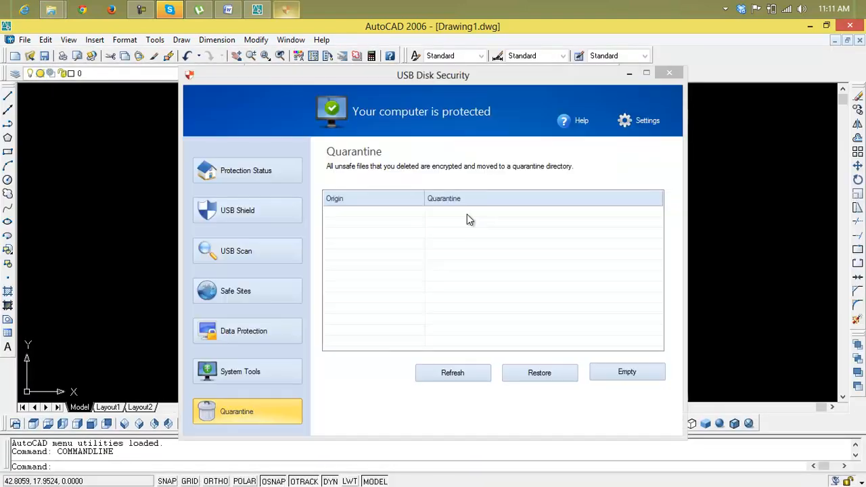
# Step: Close the USB Disk Security window and open the drawing "2nd full 3D home" from the Drawings folder
pyautogui.click(669, 73)
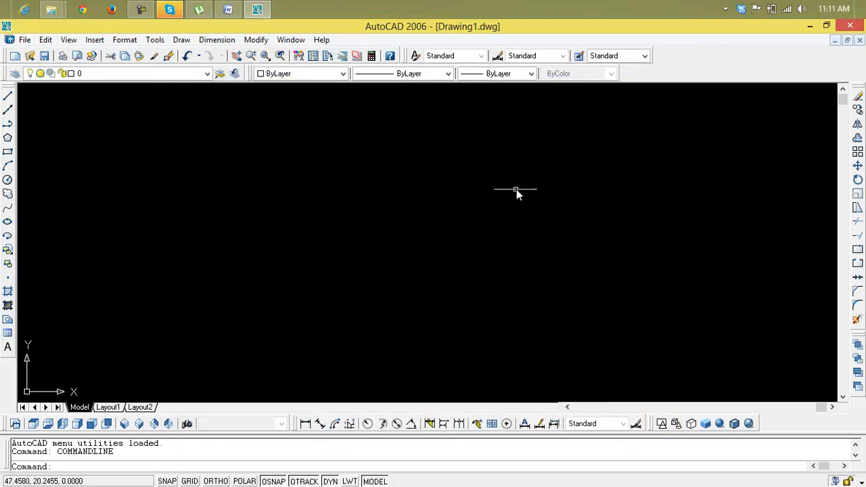
pyautogui.hotkey('ctrl', 'o')
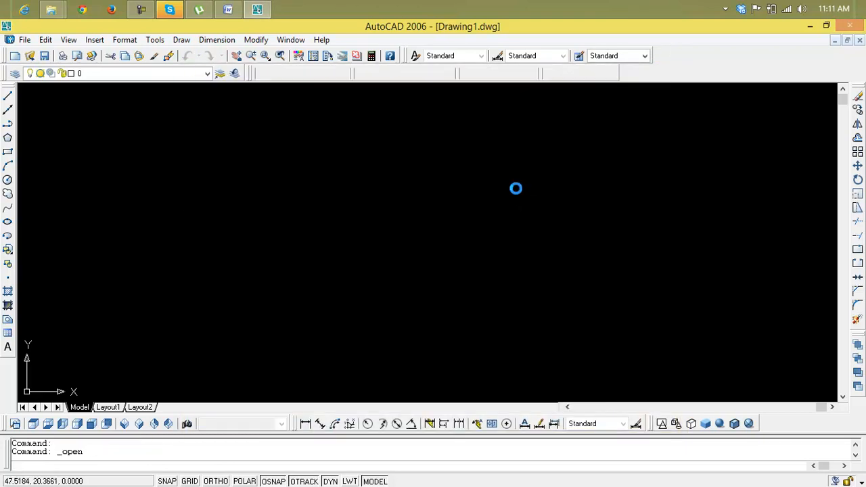
pyautogui.click(389, 187)
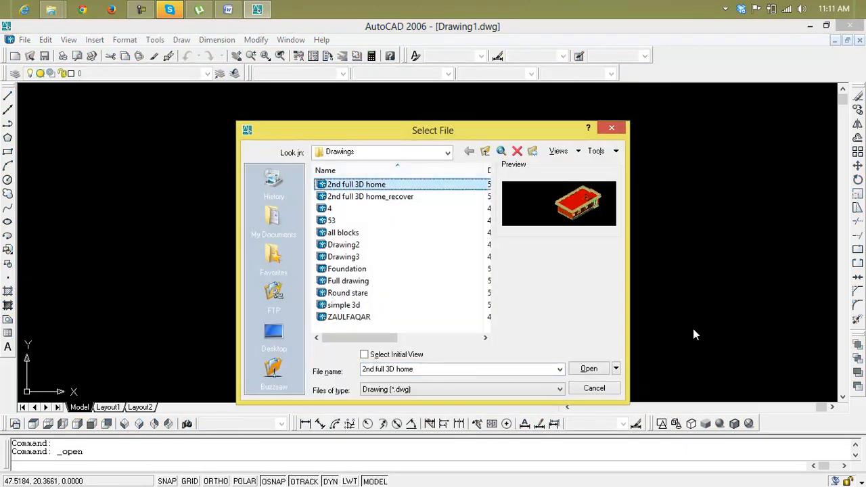
pyautogui.click(598, 369)
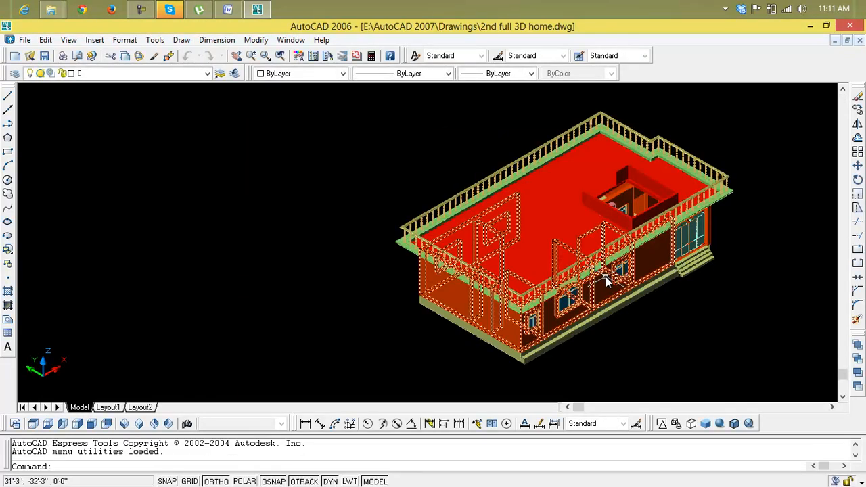
# Step: Draw a rectangle about 65' on each side, starting at the lower outer corner of the house's plain side wall
pyautogui.scroll(2, 361, 248)
pyautogui.scroll(-5, 360, 247)
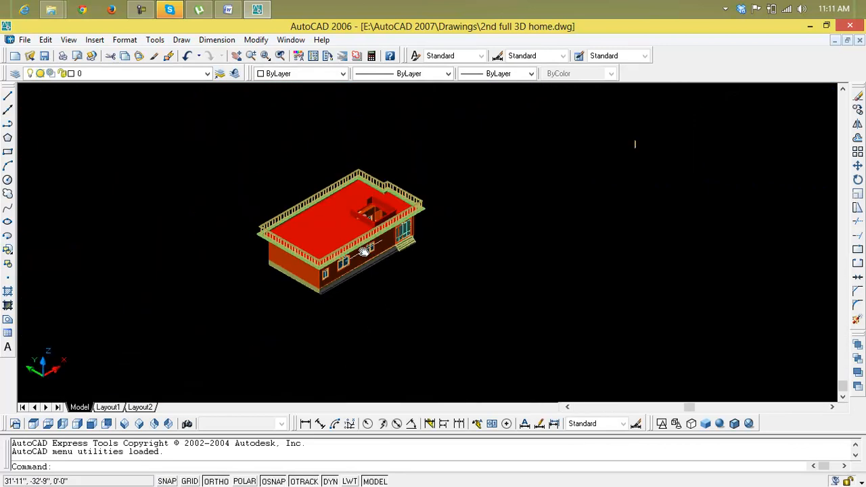
pyautogui.moveTo(361, 247); pyautogui.dragTo(356, 242, button='middle')
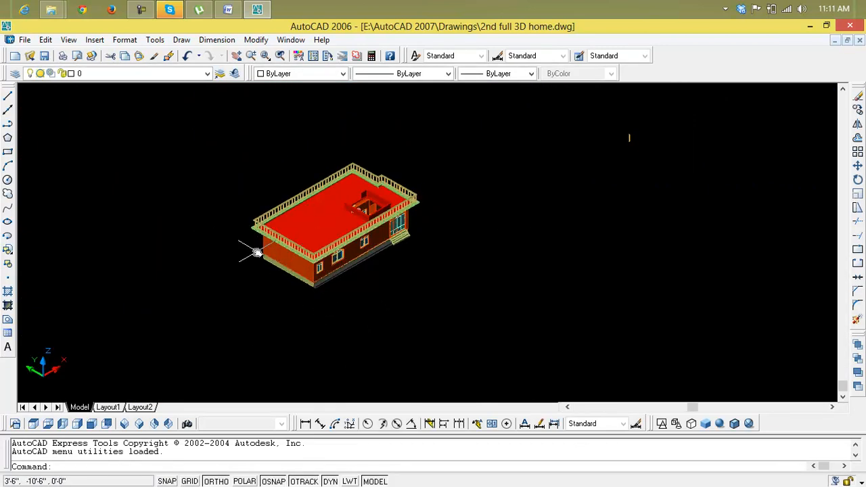
pyautogui.scroll(6, 263, 258)
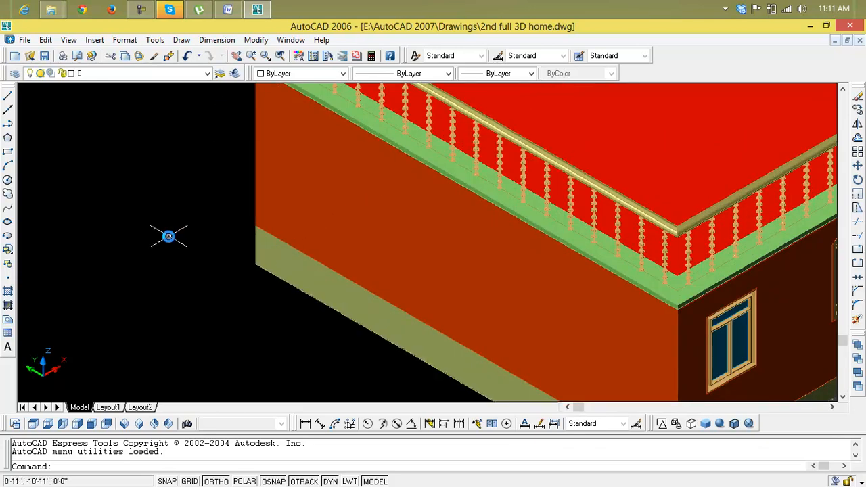
pyautogui.press('Escape')
pyautogui.press('Escape')
pyautogui.write('rec')
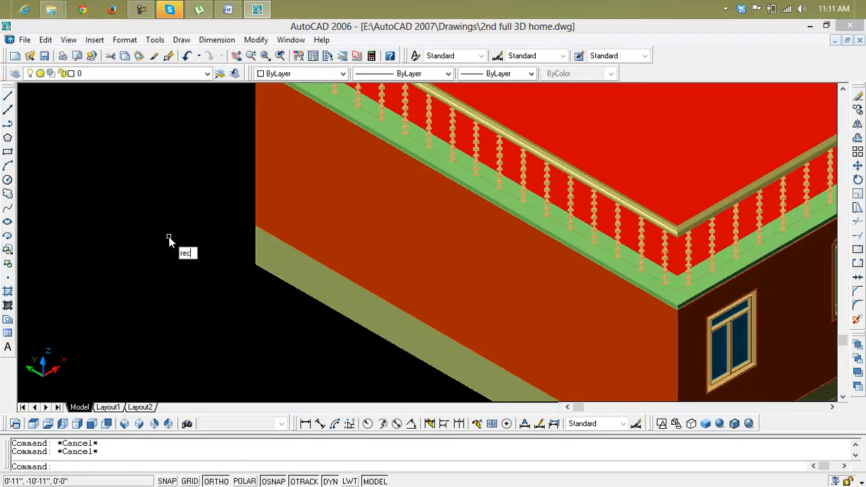
pyautogui.press('Return')
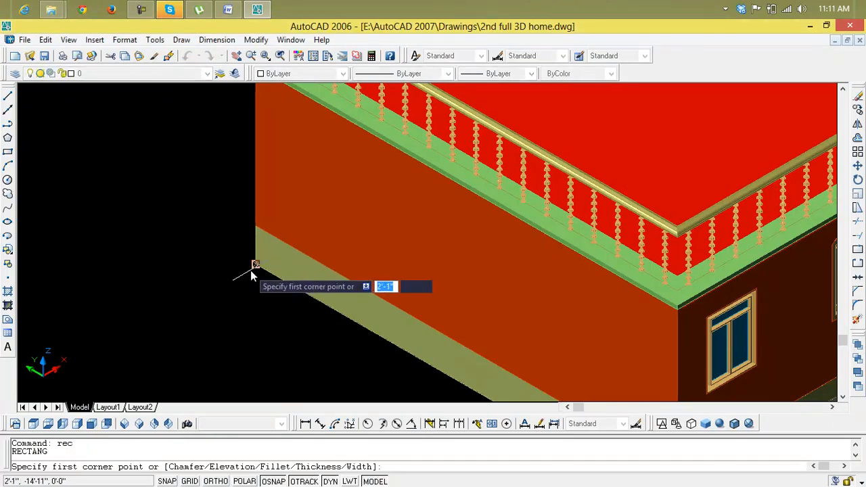
pyautogui.click(254, 264)
pyautogui.scroll(-5, 406, 335)
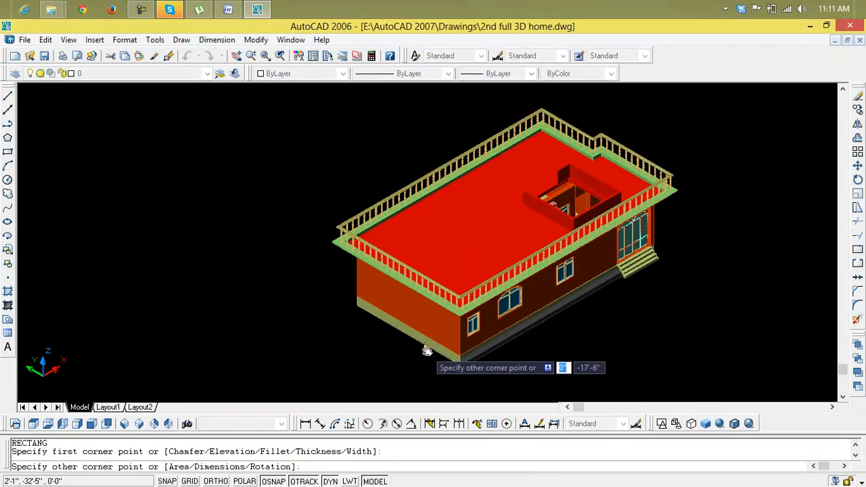
pyautogui.moveTo(426, 356); pyautogui.dragTo(330, 244, button='middle')
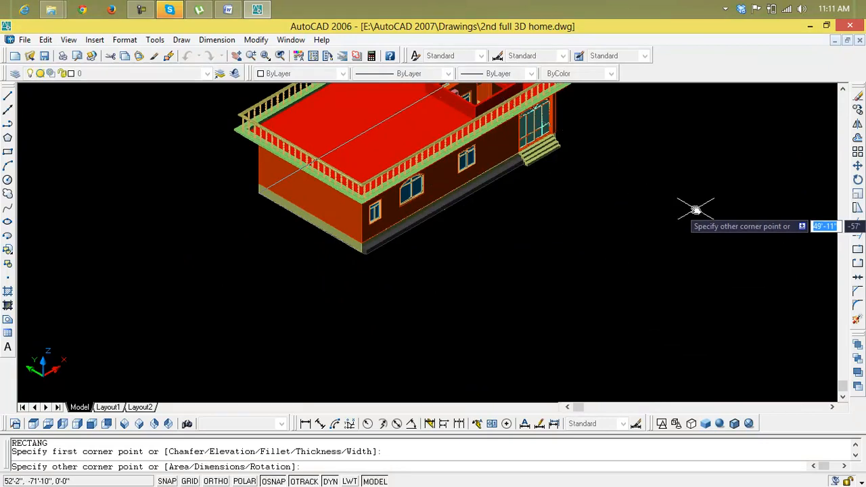
pyautogui.click(789, 187)
pyautogui.scroll(-2, 384, 332)
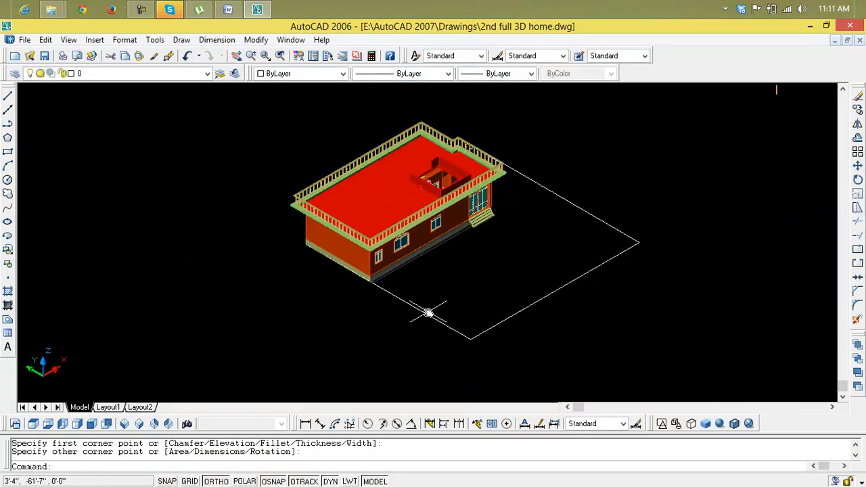
# Step: Move the rectangle by its near corner with Ortho off so that it surrounds the house on all sides
pyautogui.write('m')
pyautogui.press('Return')
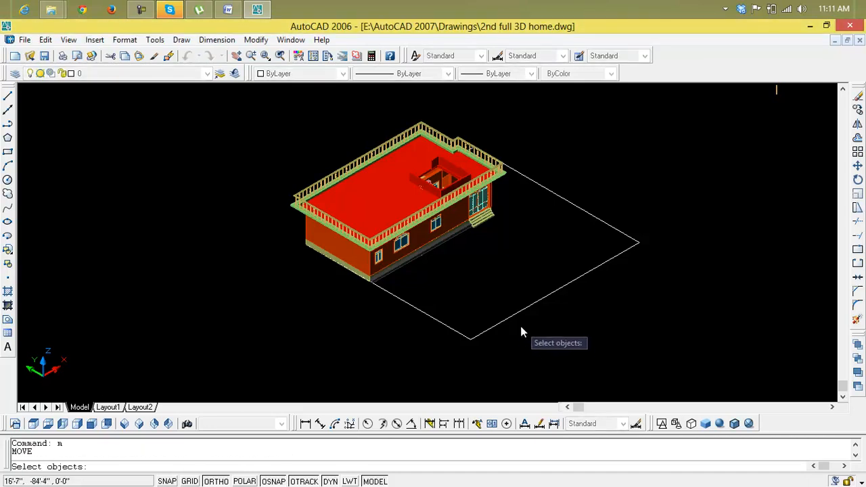
pyautogui.click(511, 320)
pyautogui.press('Return')
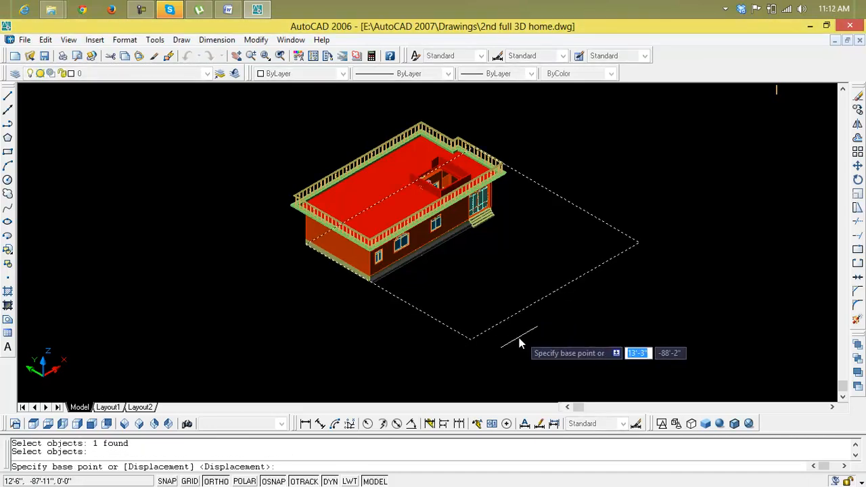
pyautogui.click(472, 343)
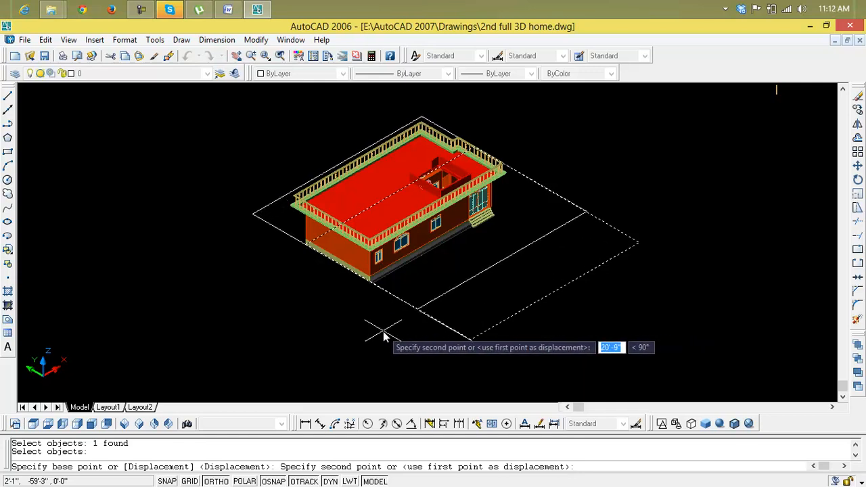
pyautogui.press('F8')
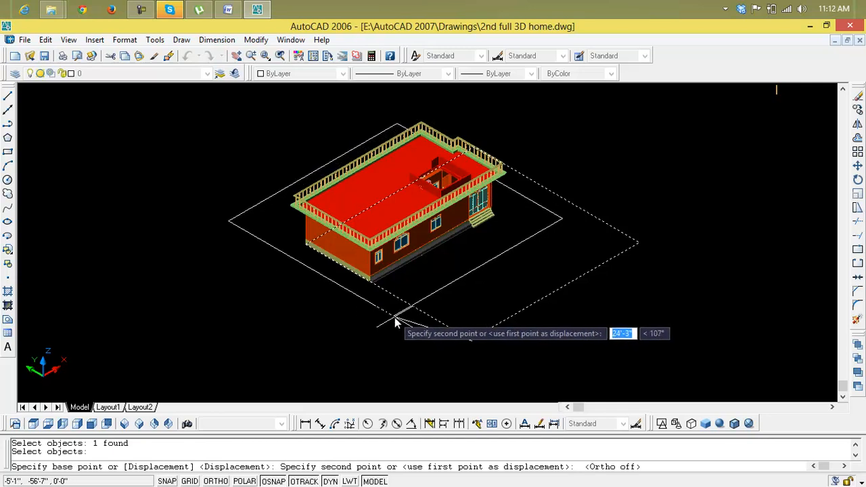
pyautogui.click(412, 328)
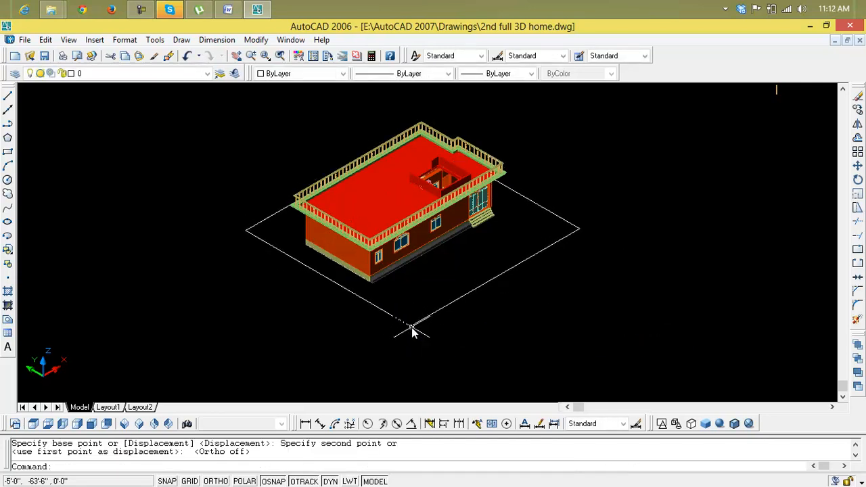
# Step: Examine the rectangle's position around the house from the southeast, northeast and northwest isometric views
pyautogui.scroll(-1, 545, 323)
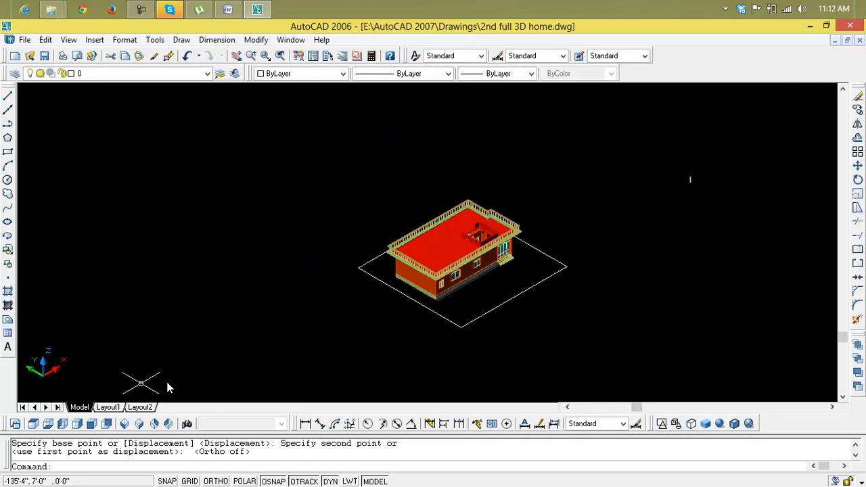
pyautogui.click(139, 424)
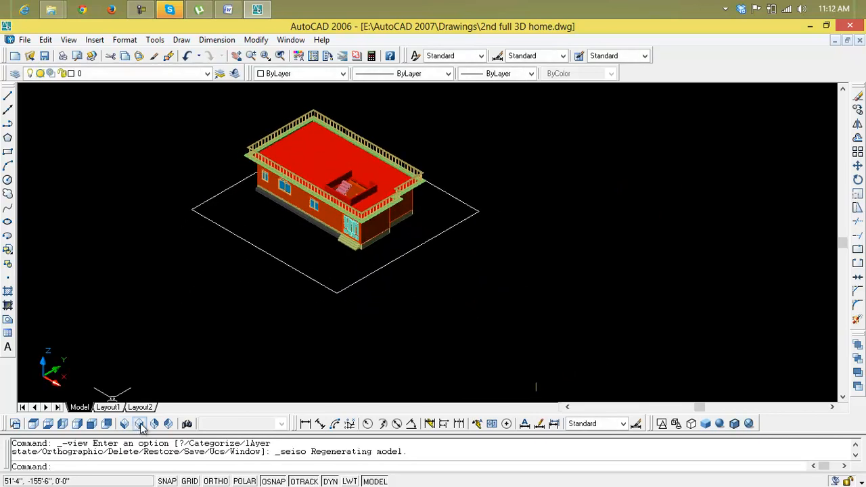
pyautogui.click(157, 424)
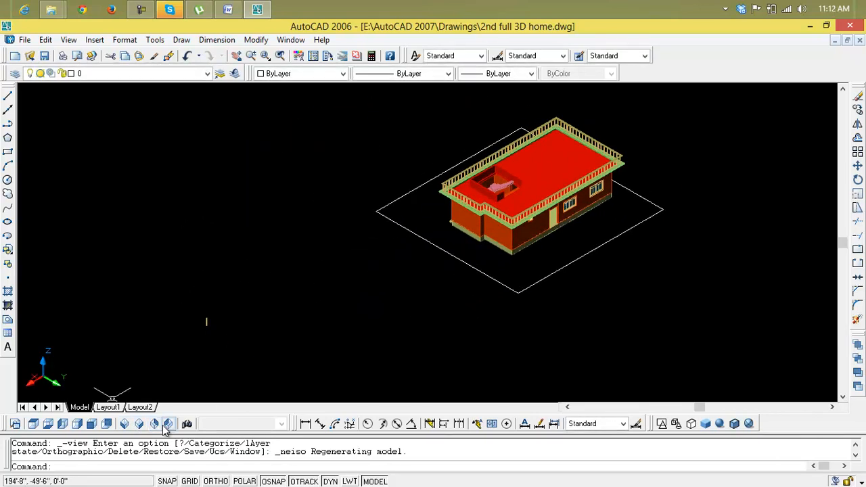
pyautogui.click(169, 424)
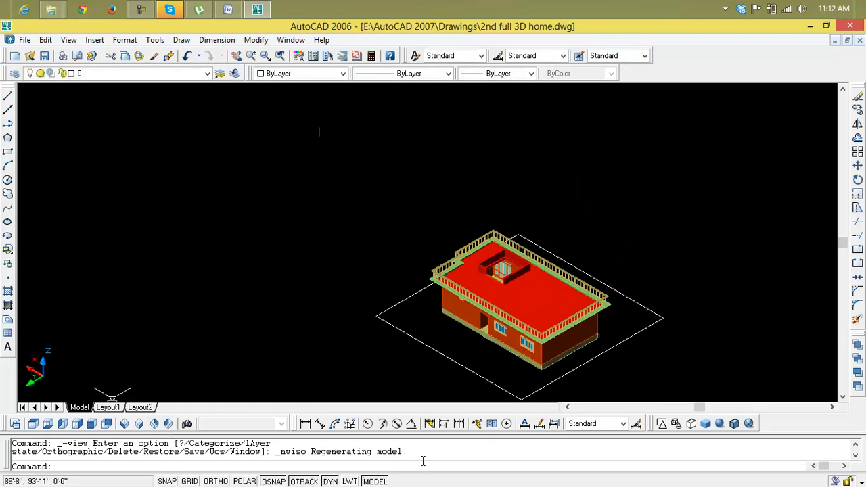
pyautogui.scroll(-2, 568, 386)
pyautogui.moveTo(578, 385); pyautogui.dragTo(478, 319, button='middle')
pyautogui.scroll(-1, 478, 327)
# Step: Try to shift the surrounding rectangle slightly outward by its near corner
pyautogui.write('m')
pyautogui.press('Return')
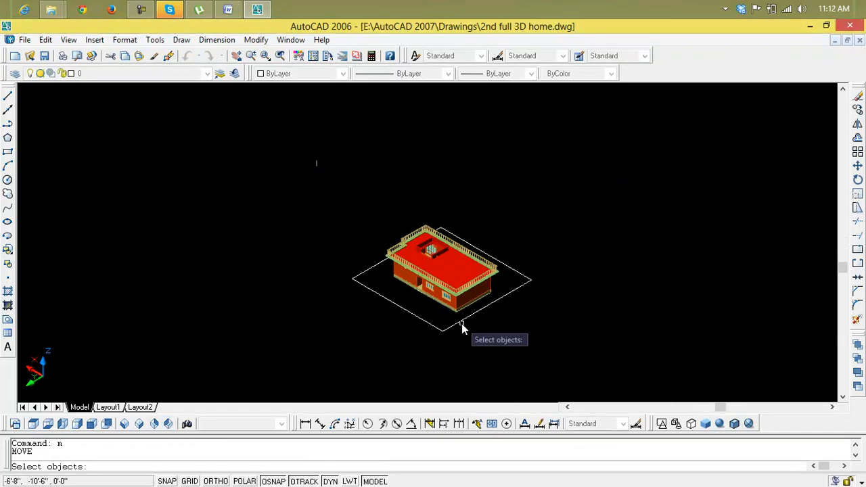
pyautogui.click(461, 323)
pyautogui.press('Return')
pyautogui.click(443, 332)
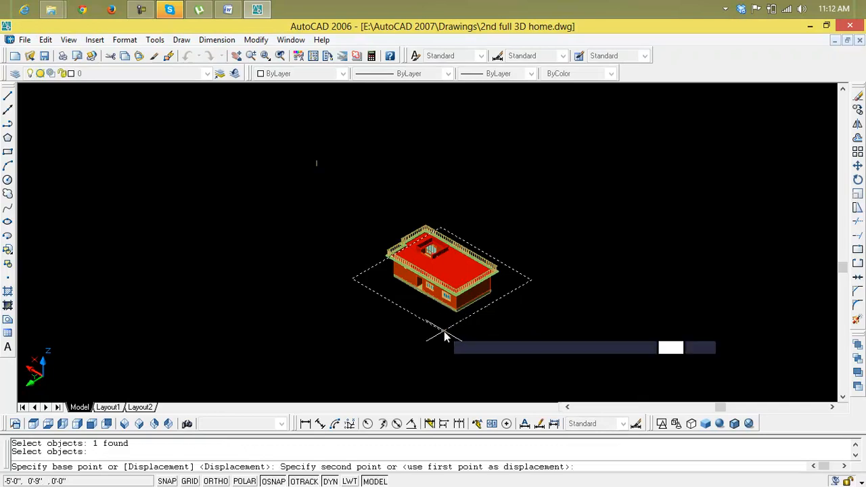
pyautogui.click(450, 338)
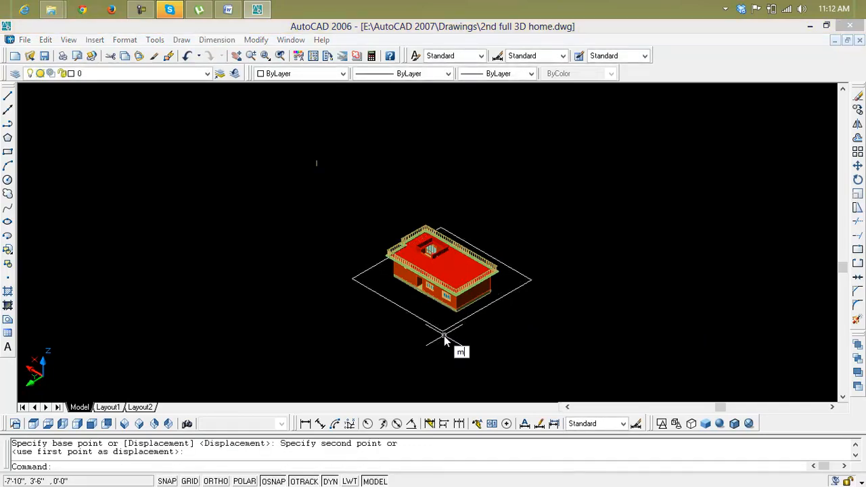
# Step: Move the surrounding rectangle about 3'-11" from its near corner to even out the margins around the house
pyautogui.write('m')
pyautogui.press('Return')
pyautogui.click(443, 333)
pyautogui.press('Return')
pyautogui.scroll(5, 446, 333)
pyautogui.click(443, 336)
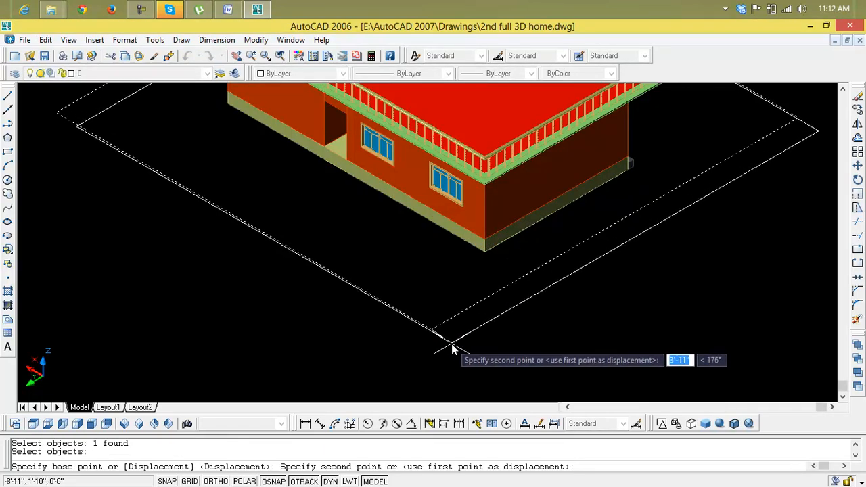
pyautogui.click(451, 344)
pyautogui.scroll(-5, 452, 344)
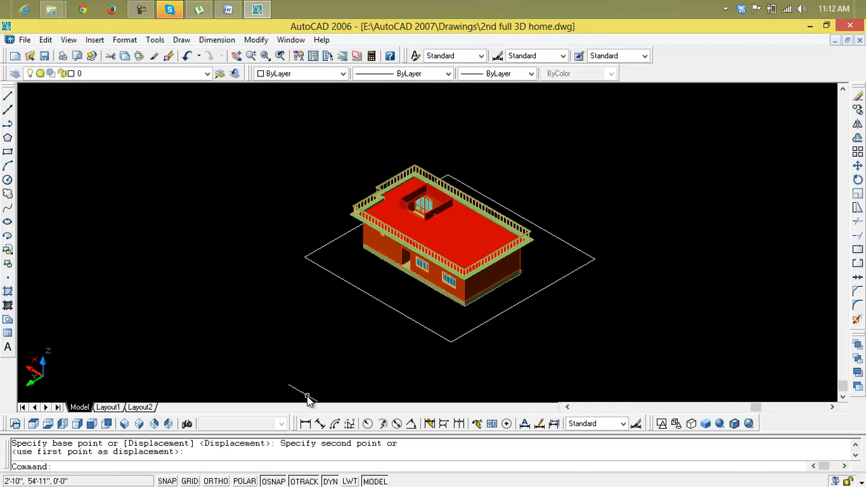
# Step: In the southwest isometric view, copy the surrounding rectangle from its near corner to two empty spots away from the house
pyautogui.click(124, 424)
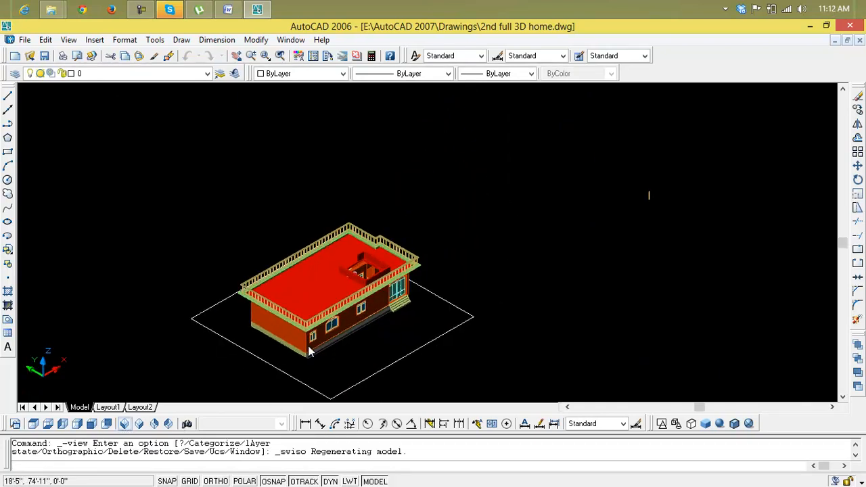
pyautogui.scroll(3, 355, 345)
pyautogui.moveTo(356, 342); pyautogui.dragTo(347, 249, button='middle')
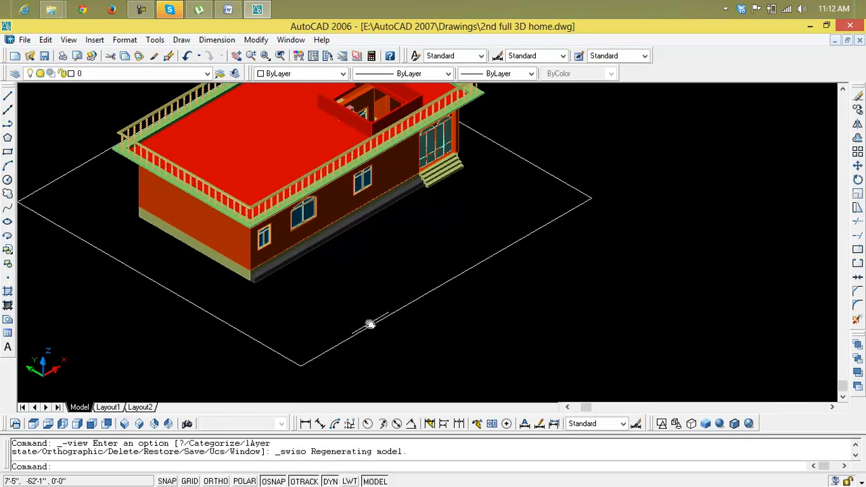
pyautogui.scroll(-3, 372, 325)
pyautogui.moveTo(387, 330); pyautogui.dragTo(313, 282, button='middle')
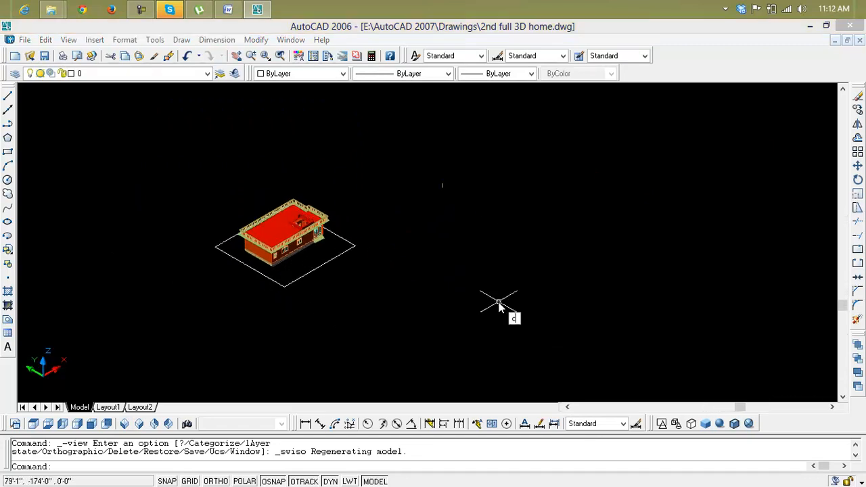
pyautogui.press('Return')
pyautogui.click(335, 259)
pyautogui.press('Return')
pyautogui.click(285, 287)
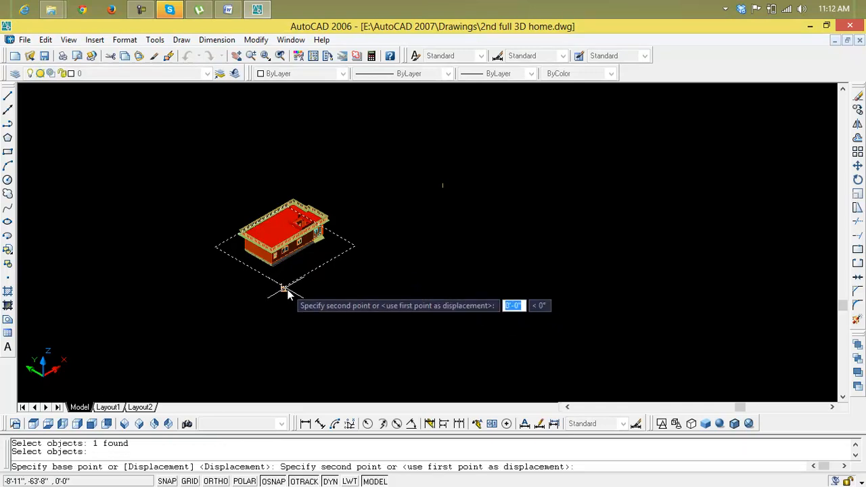
pyautogui.click(678, 309)
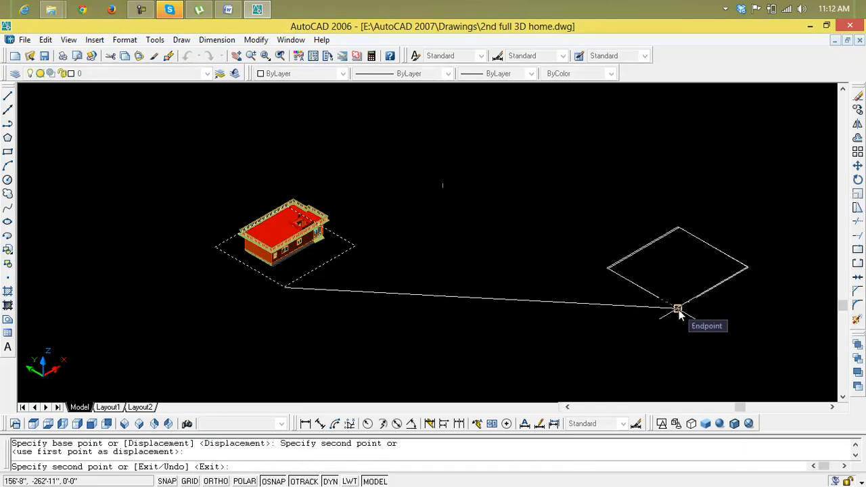
pyautogui.click(549, 196)
pyautogui.press('Escape')
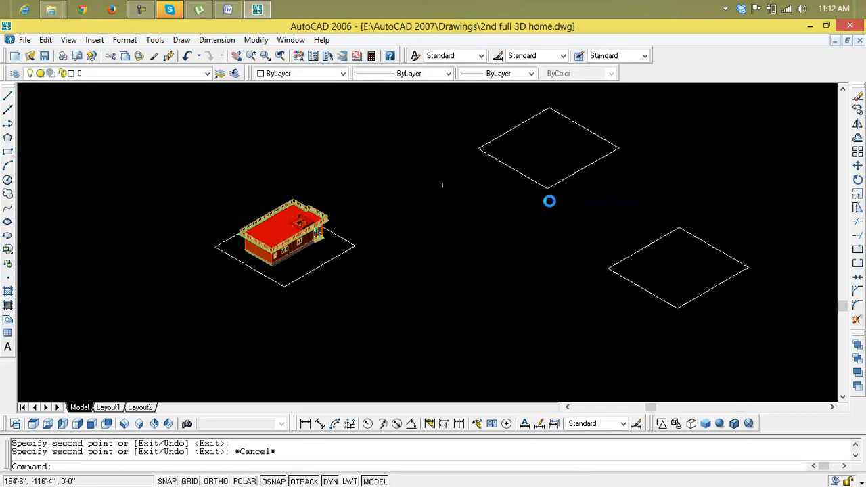
pyautogui.scroll(-2, 496, 216)
pyautogui.moveTo(496, 216); pyautogui.dragTo(412, 232, button='middle')
pyautogui.scroll(5, 516, 259)
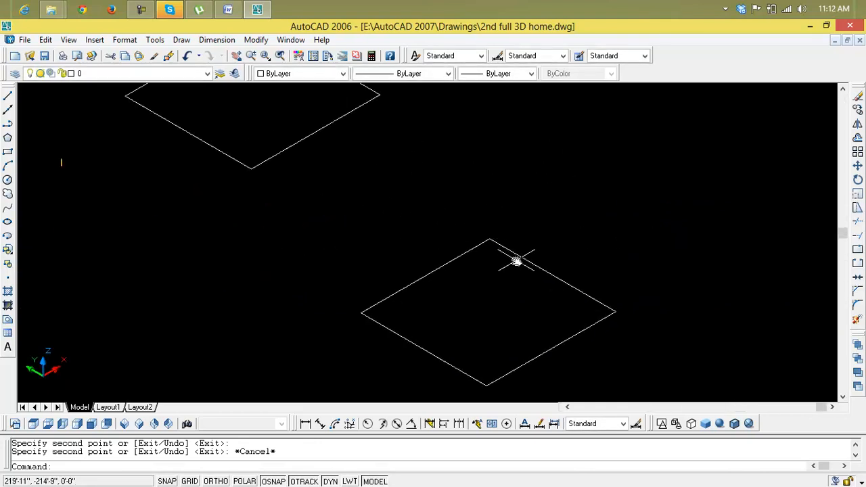
pyautogui.scroll(1, 516, 261)
pyautogui.press('Escape')
pyautogui.press('Escape')
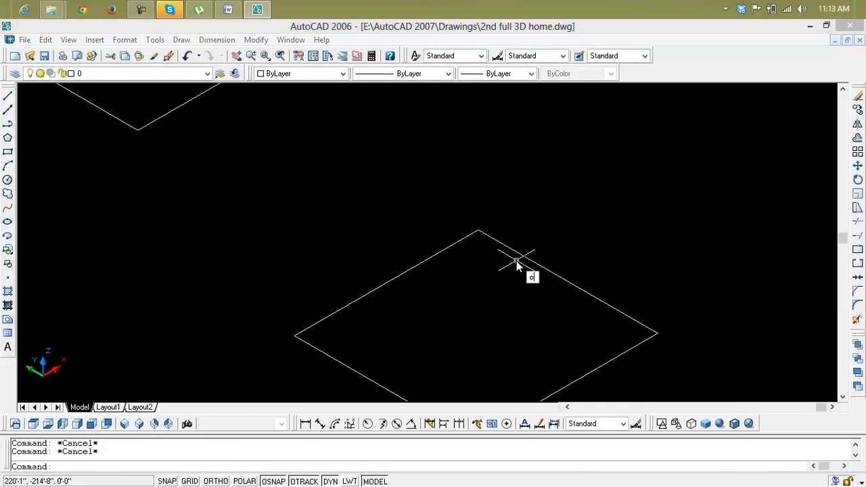
pyautogui.press('Return')
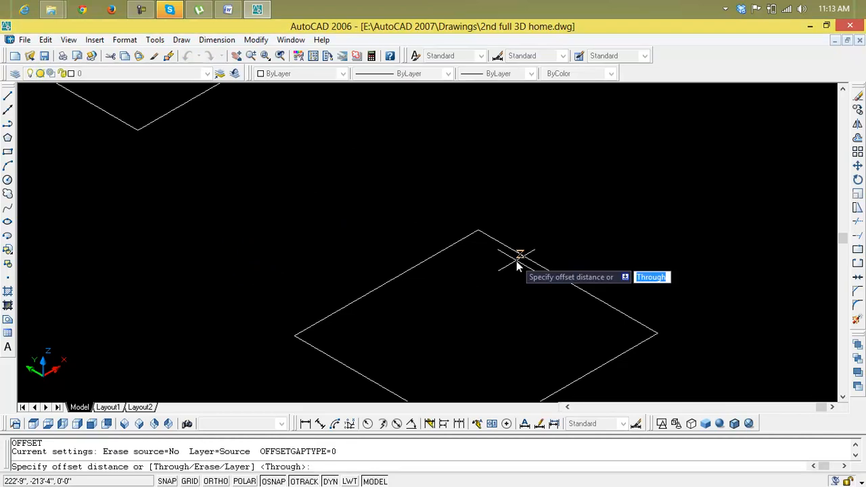
pyautogui.press('Escape')
pyautogui.press('Escape')
pyautogui.press('Escape')
pyautogui.scroll(2, 523, 256)
pyautogui.moveTo(524, 253); pyautogui.dragTo(410, 195, button='middle')
pyautogui.click(440, 218)
pyautogui.write('o')
pyautogui.press('Return')
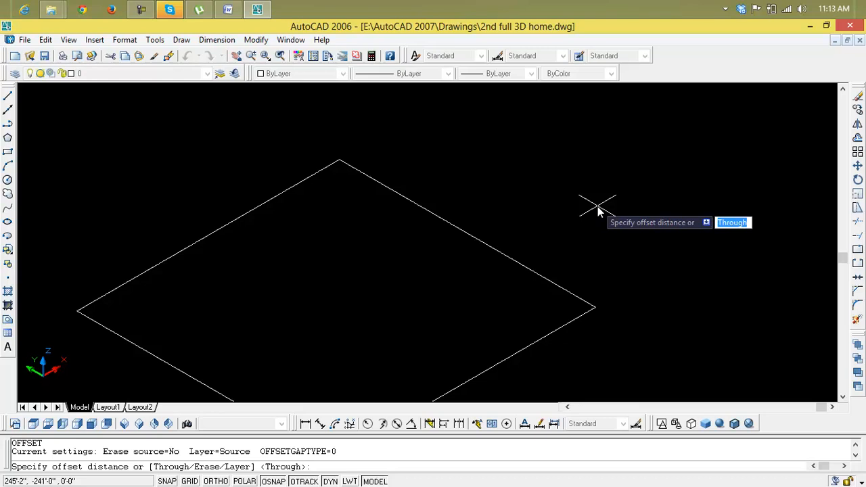
pyautogui.write('6')
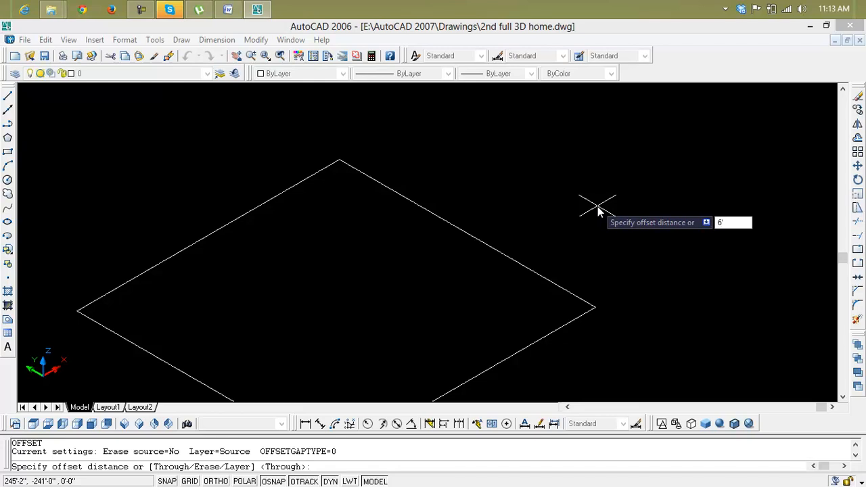
pyautogui.press('Return')
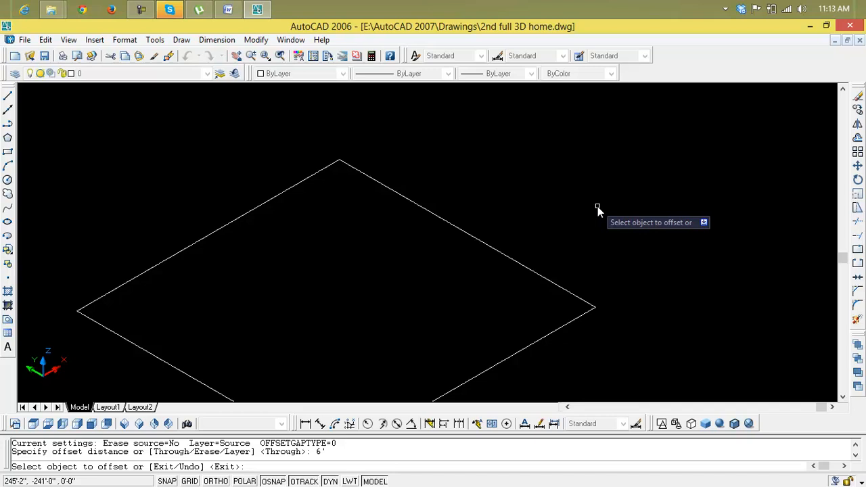
pyautogui.press('Escape')
# Step: Offset the empty rectangle copy nearest the viewer 10" inward
pyautogui.write('o')
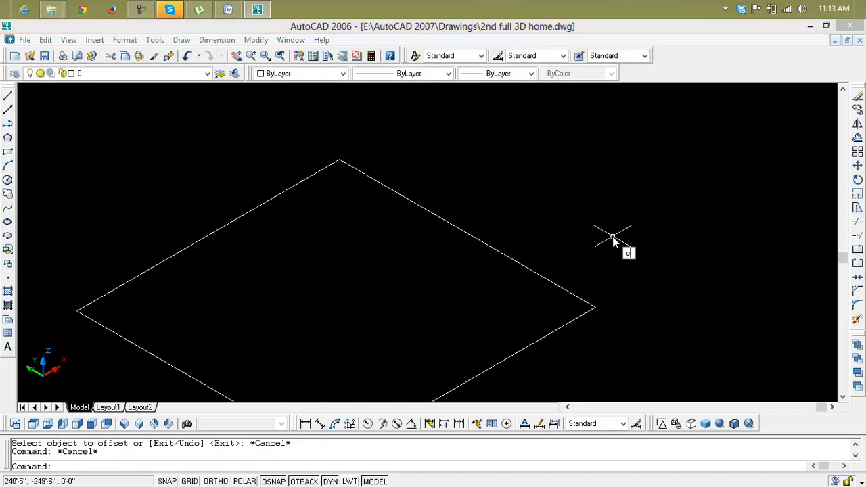
pyautogui.press('Return')
pyautogui.write('9')
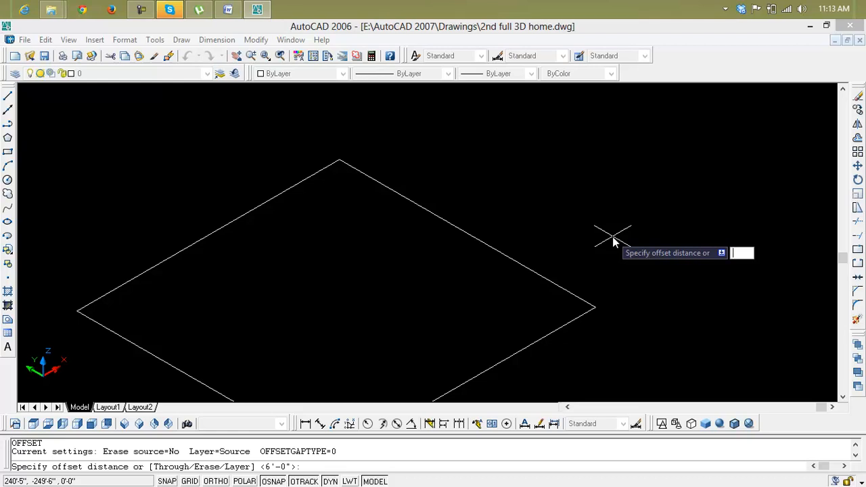
pyautogui.press('Return')
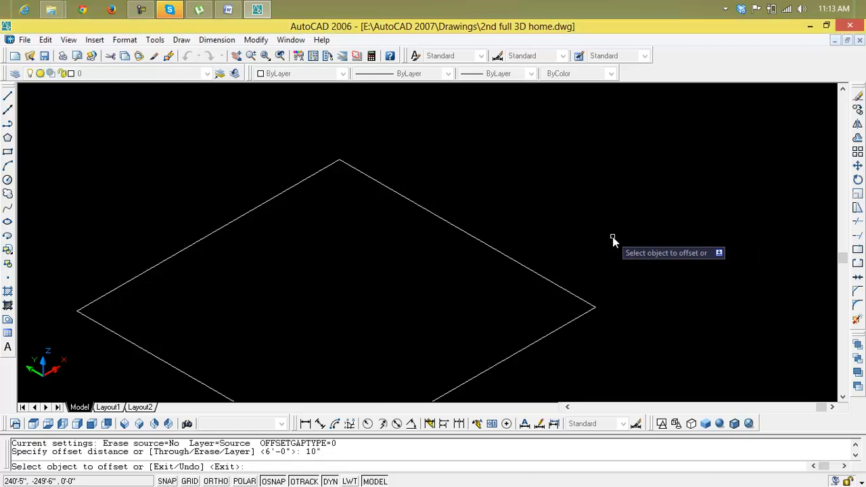
pyautogui.click(560, 293)
pyautogui.click(532, 296)
pyautogui.scroll(3, 555, 298)
pyautogui.press('Escape')
pyautogui.press('Escape')
# Step: Create polyline boundaries with island detection from a point in the gap between the outer and inner rectangles
pyautogui.write('bo')
pyautogui.press('Return')
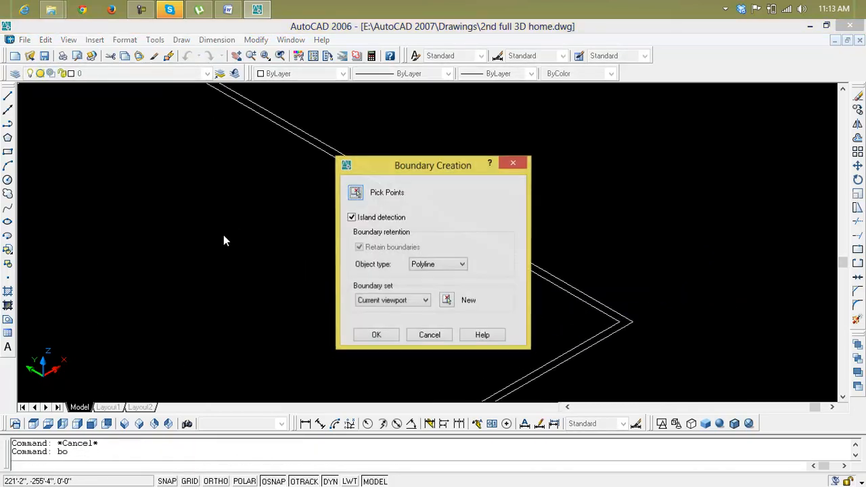
pyautogui.click(355, 193)
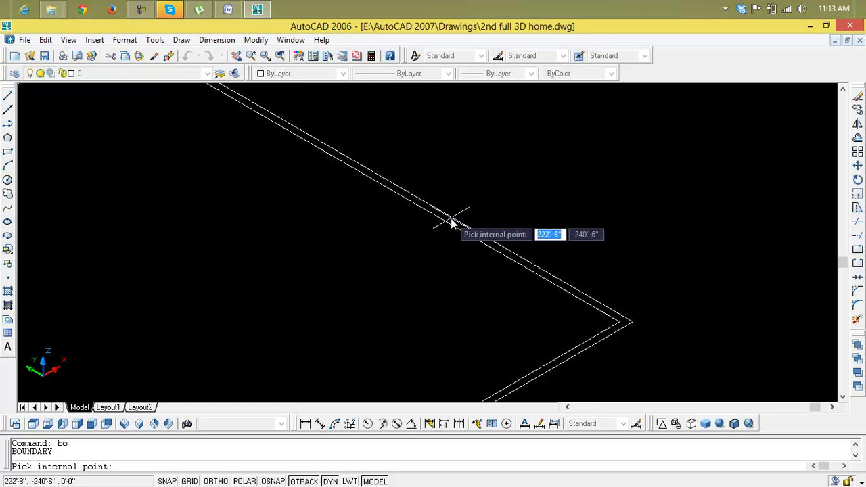
pyautogui.click(452, 222)
pyautogui.press('Return')
pyautogui.press('Escape')
pyautogui.press('Escape')
# Step: Extrude all the outer and inner rectangle outlines 6' high with a 0 taper angle
pyautogui.write('ext')
pyautogui.press('Return')
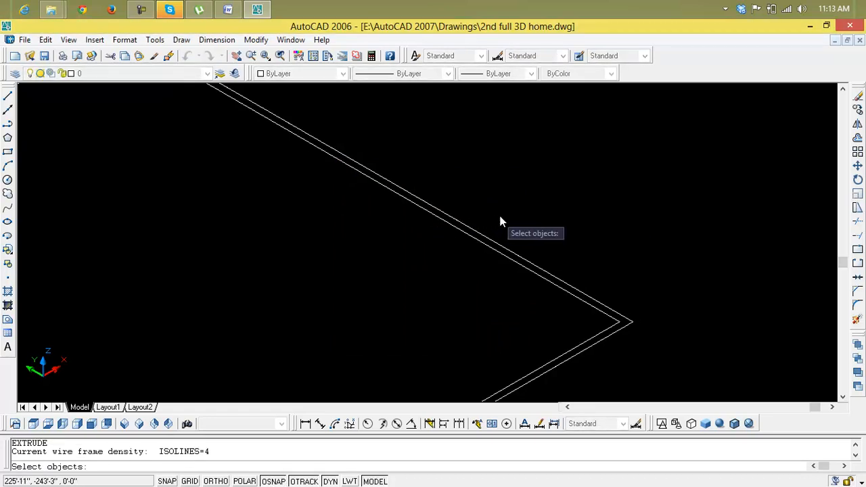
pyautogui.click(496, 217)
pyautogui.click(464, 258)
pyautogui.press('Return')
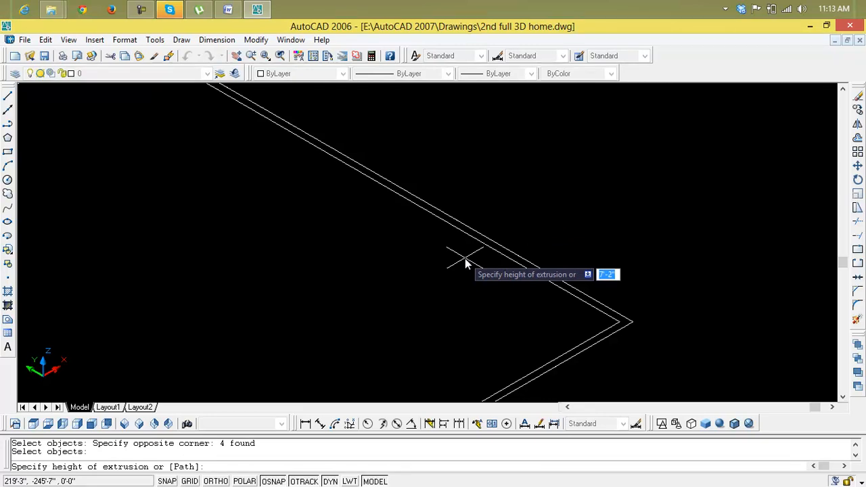
pyautogui.write("6'")
pyautogui.press('Return')
pyautogui.press('Return')
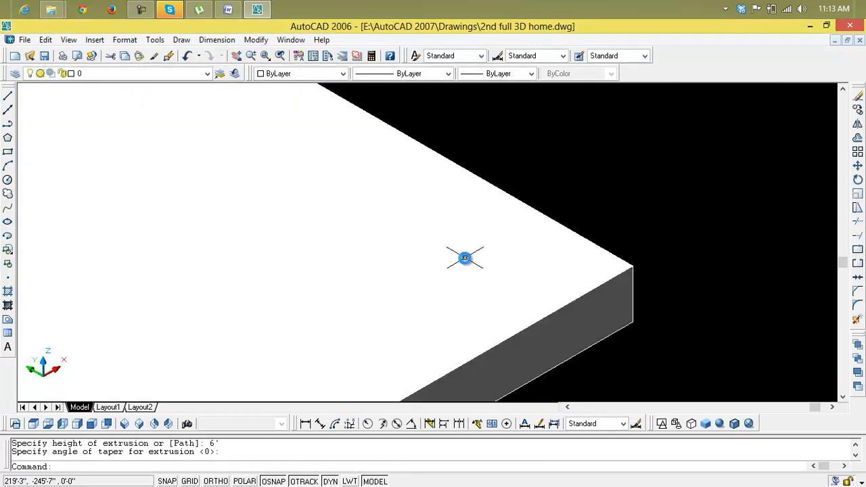
# Step: Switch to 2D wireframe and subtract the inner solid from the outer solid
pyautogui.scroll(-4, 417, 359)
pyautogui.moveTo(412, 360); pyautogui.dragTo(454, 262, button='middle')
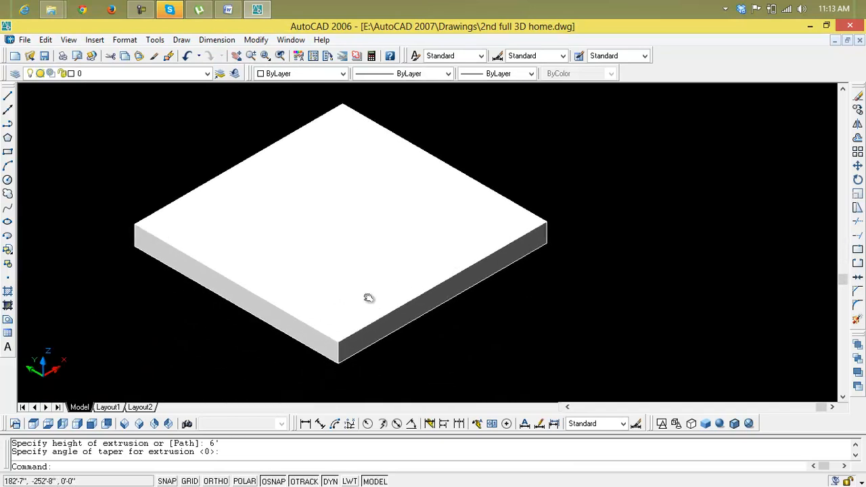
pyautogui.click(661, 424)
pyautogui.scroll(3, 369, 360)
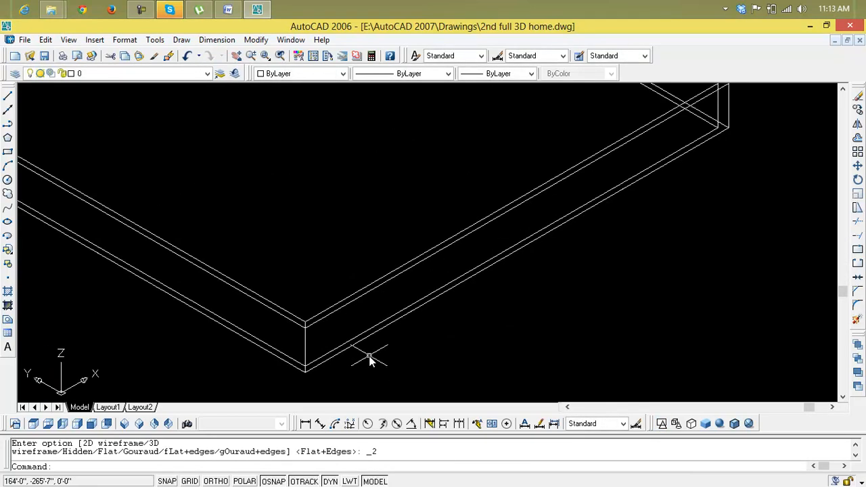
pyautogui.write('su')
pyautogui.press('Return')
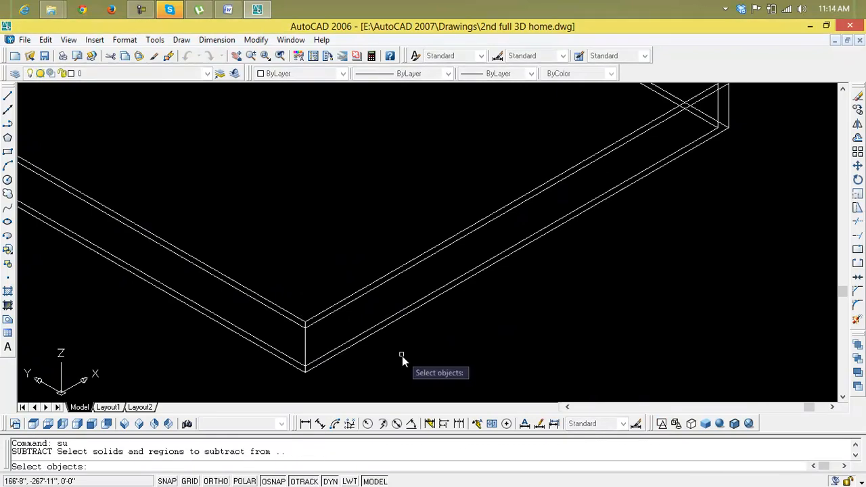
pyautogui.click(374, 337)
pyautogui.press('Return')
pyautogui.click(372, 332)
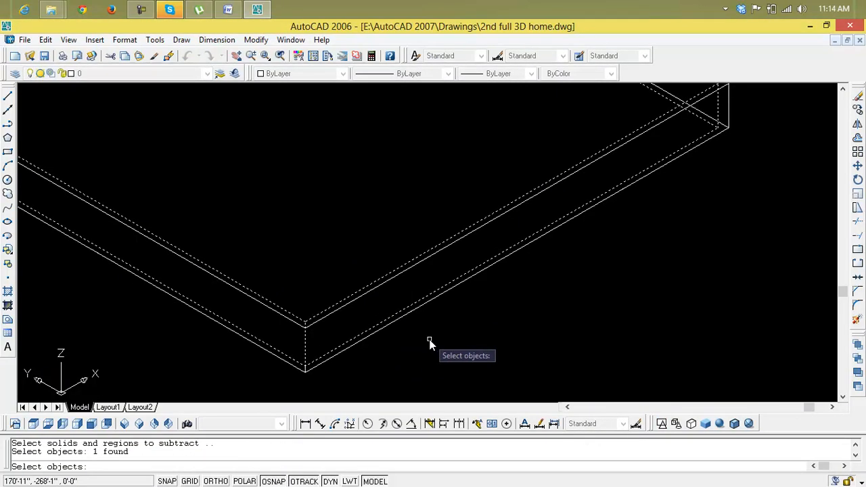
pyautogui.press('Return')
# Step: Apply flat shading and delete the hollow frame solid that overlaps the duplicate blocks
pyautogui.click(707, 425)
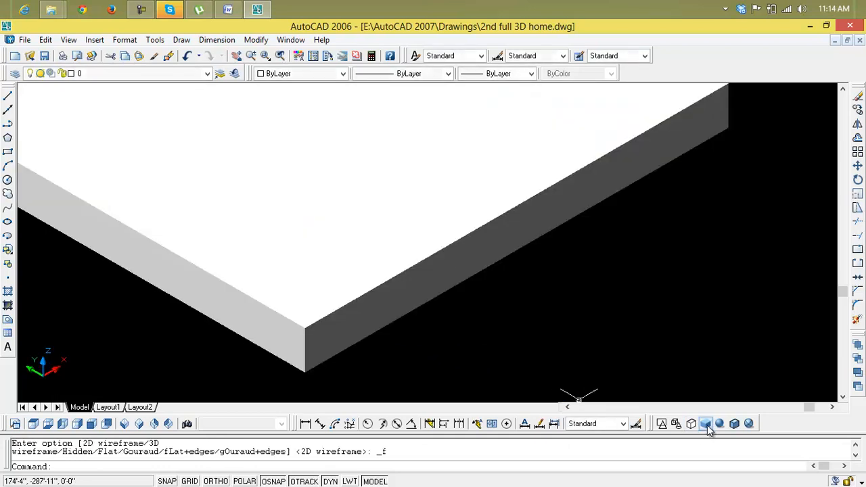
pyautogui.click(396, 320)
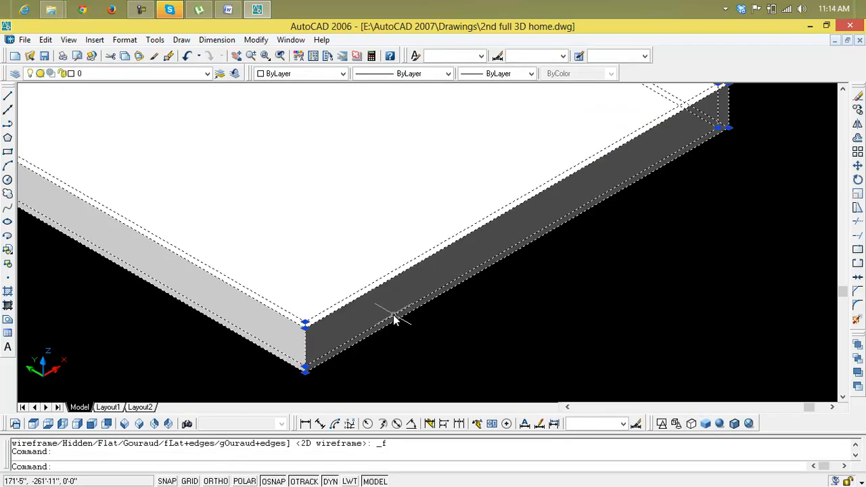
pyautogui.press('Delete')
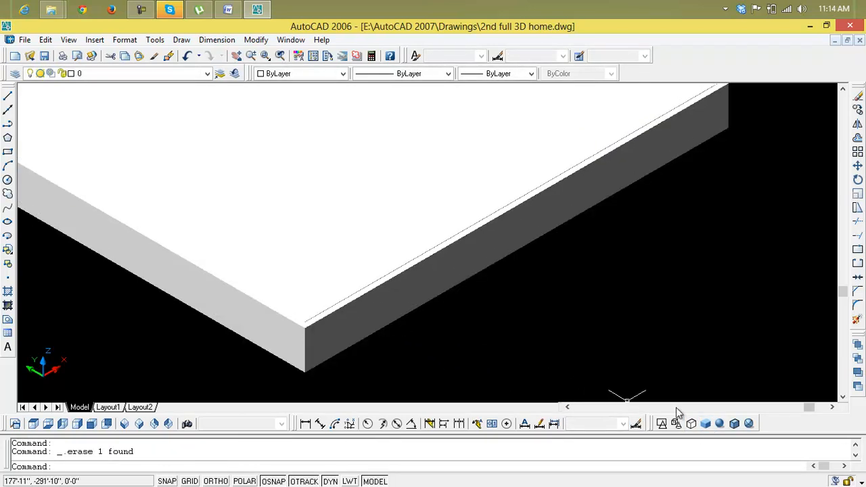
# Step: Return to 2D wireframe and subtract the remaining inner block from the remaining outer block
pyautogui.click(663, 424)
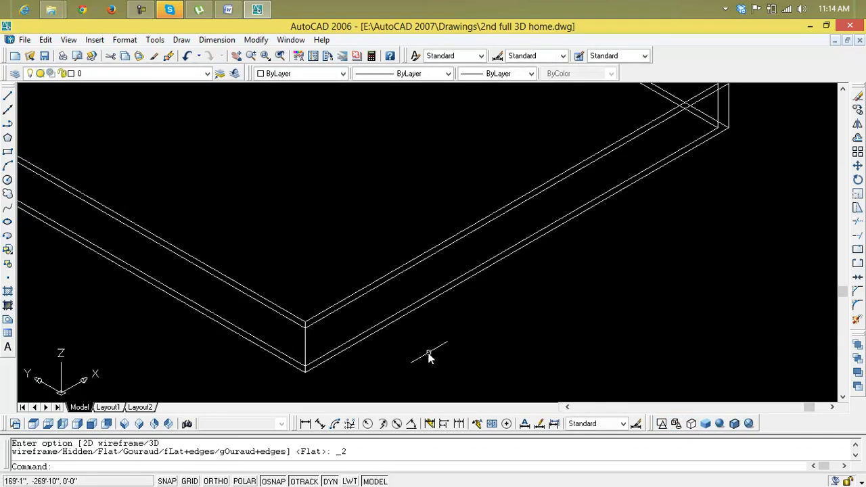
pyautogui.write('su')
pyautogui.press('Return')
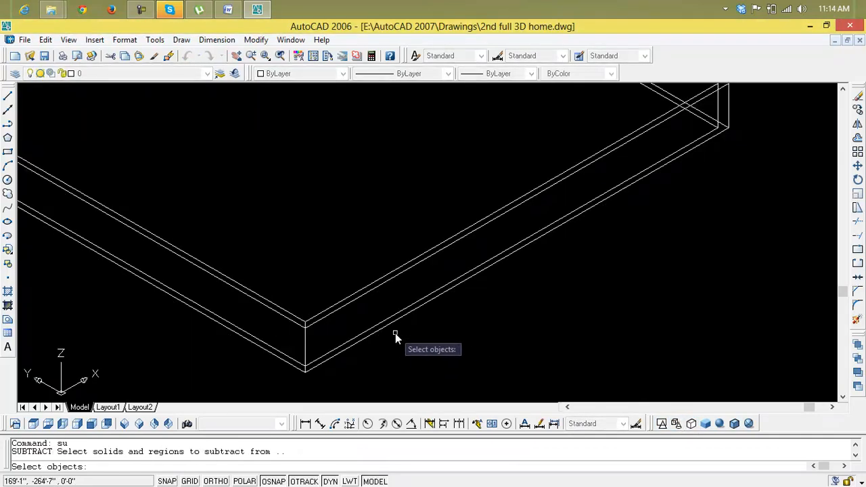
pyautogui.click(387, 328)
pyautogui.press('Return')
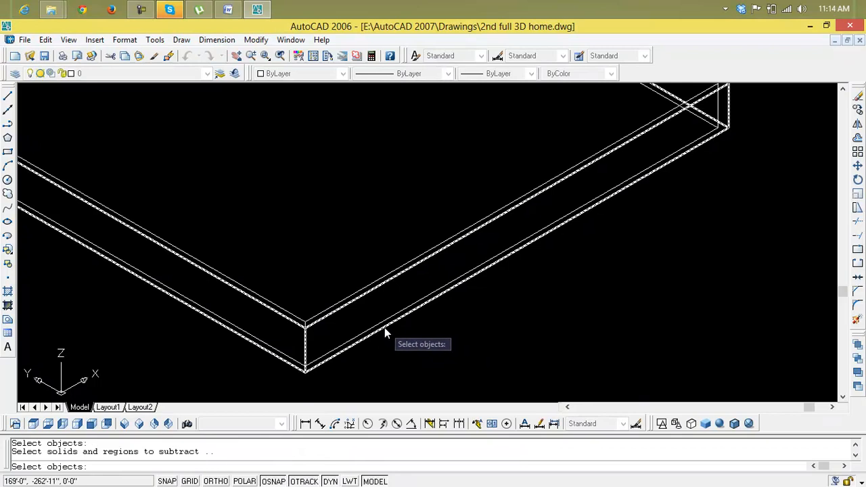
pyautogui.click(381, 325)
pyautogui.press('Return')
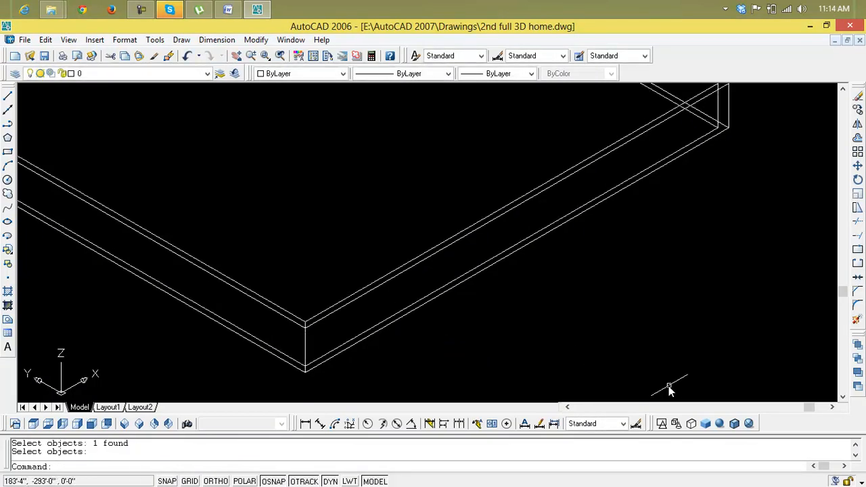
# Step: Apply flat shading and examine the hollow wall frame alongside the house and the other rectangle copy
pyautogui.click(706, 424)
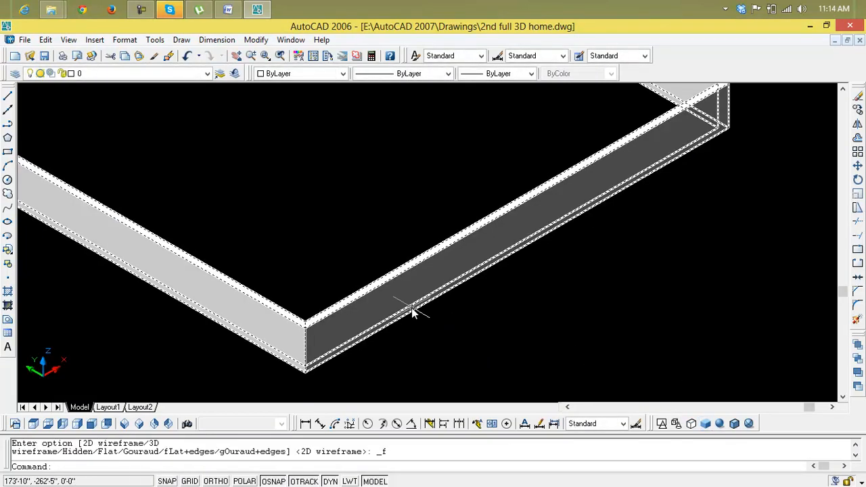
pyautogui.scroll(-5, 412, 308)
pyautogui.moveTo(412, 309); pyautogui.dragTo(552, 314, button='middle')
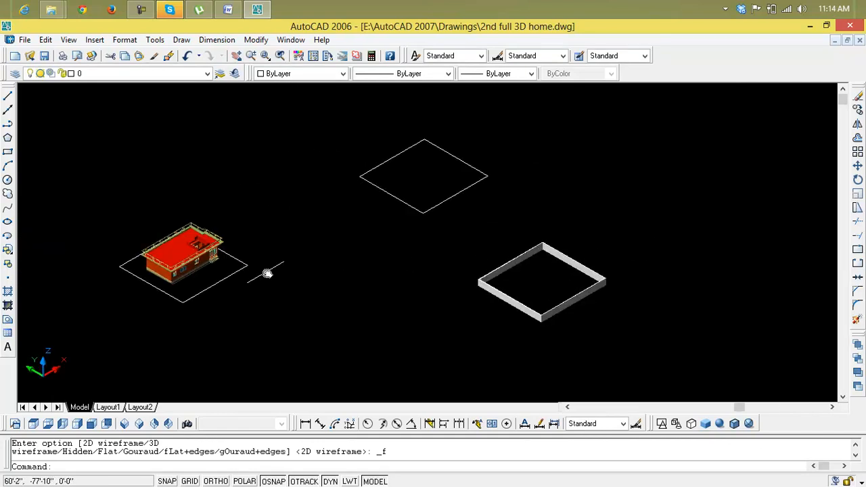
pyautogui.scroll(5, 226, 280)
pyautogui.scroll(-4, 227, 280)
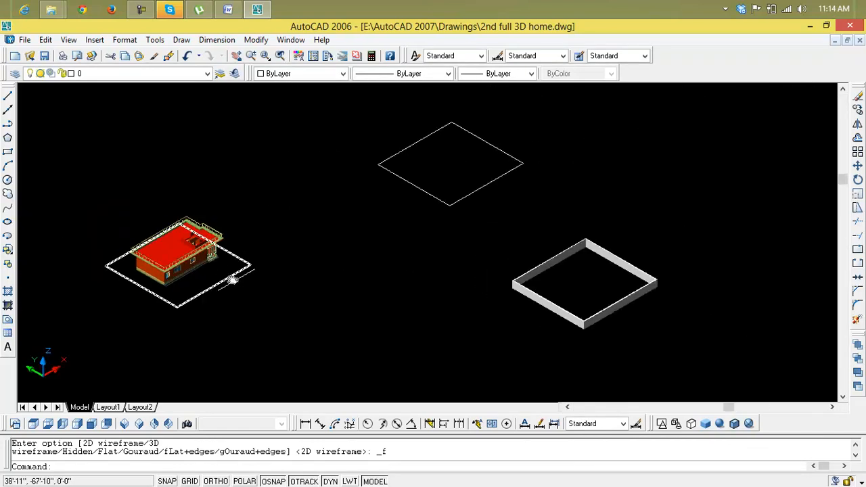
pyautogui.moveTo(488, 290); pyautogui.dragTo(323, 268, button='middle')
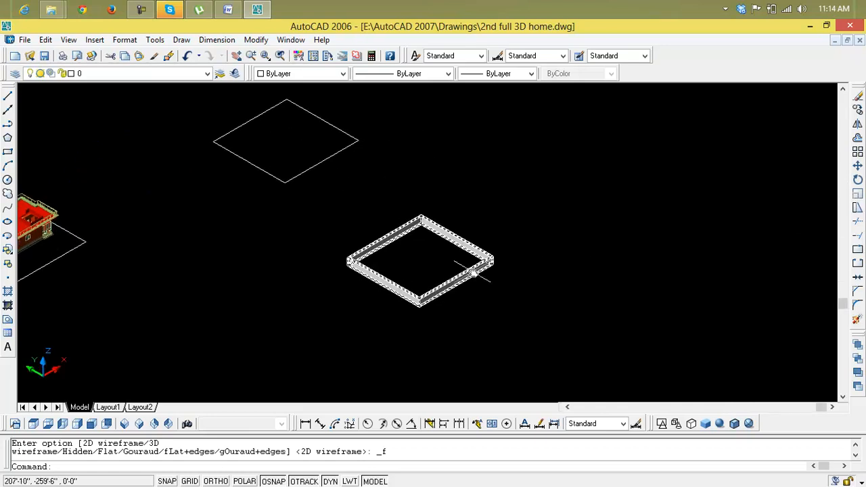
# Step: Undo the shading changes, both subtractions, the deletion and the 6' extrusion, back to the flat double rectangle
pyautogui.hotkey('ctrl', 'z')
pyautogui.hotkey('ctrl', 'z')
pyautogui.hotkey('ctrl', 'z')
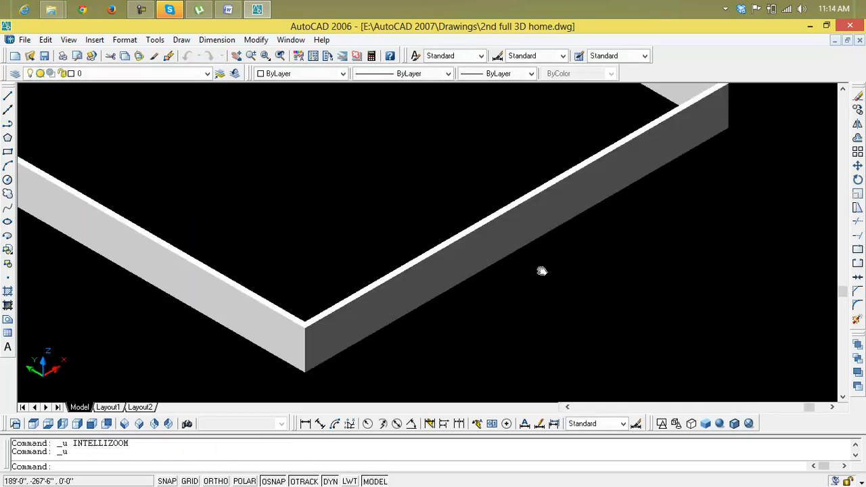
pyautogui.hotkey('ctrl', 'z')
pyautogui.hotkey('ctrl', 'z')
pyautogui.hotkey('ctrl', 'z')
pyautogui.hotkey('ctrl', 'z')
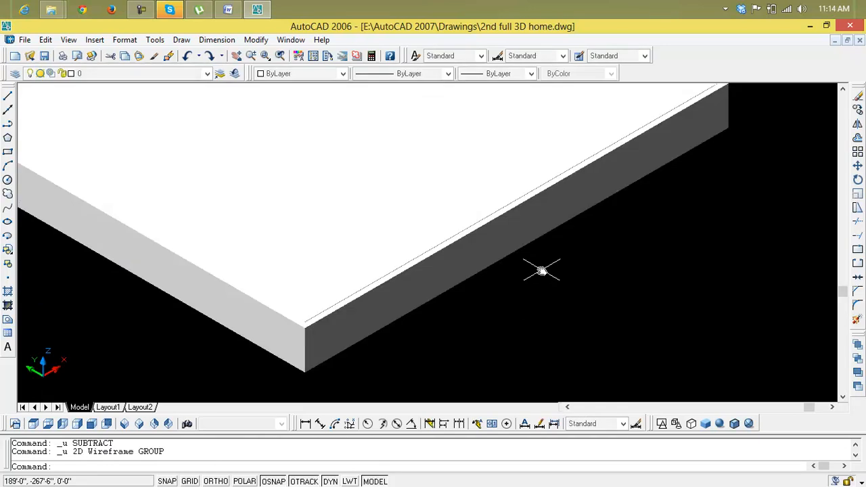
pyautogui.hotkey('ctrl', 'z')
pyautogui.hotkey('ctrl', 'z')
pyautogui.hotkey('ctrl', 'z')
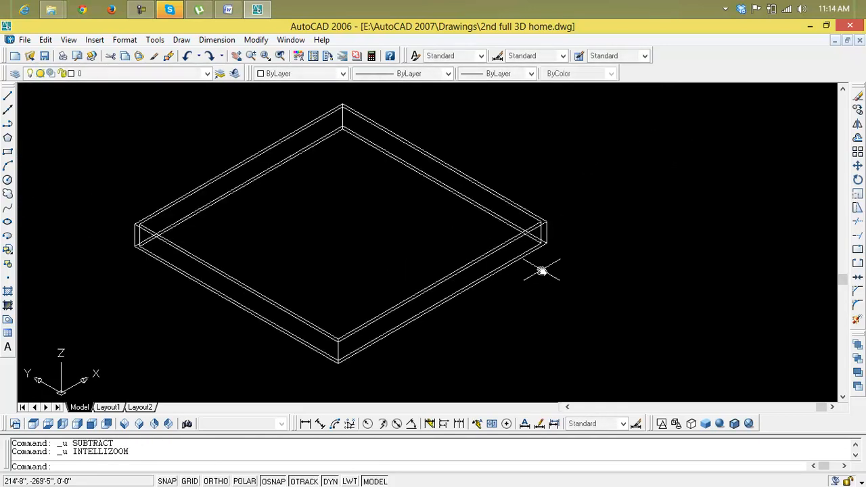
pyautogui.hotkey('ctrl', 'z')
pyautogui.hotkey('ctrl', 'z')
pyautogui.hotkey('ctrl', 'z')
pyautogui.hotkey('ctrl', 'z')
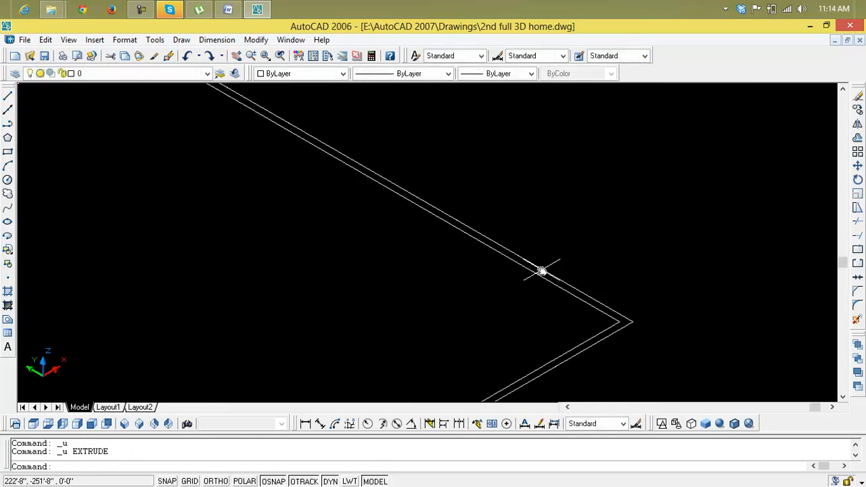
# Step: Draw a line about 6'-11" long from the inner rectangle's corner straight out across the outer rectangle's edge
pyautogui.moveTo(537, 288); pyautogui.dragTo(479, 196, button='middle')
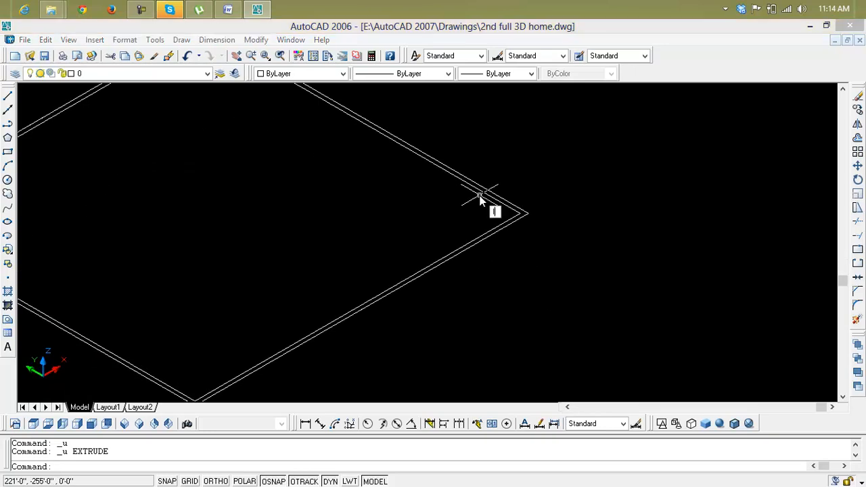
pyautogui.write('l')
pyautogui.press('Return')
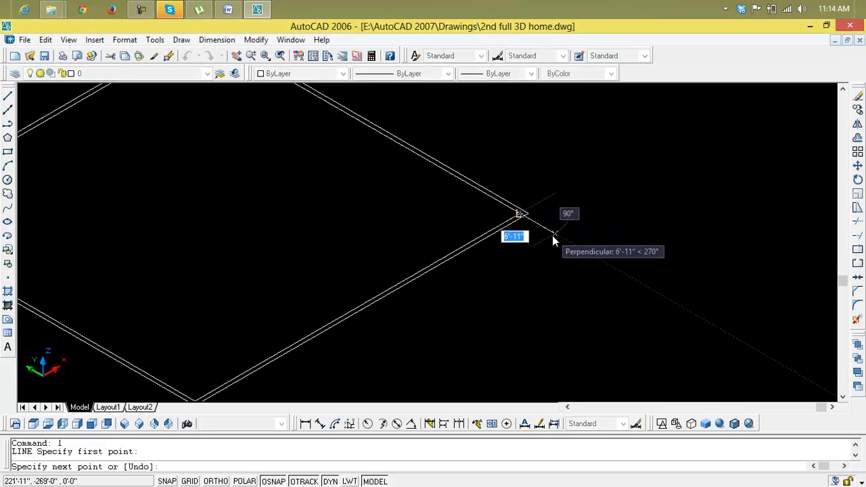
pyautogui.click(552, 235)
pyautogui.press('Escape')
pyautogui.scroll(4, 538, 228)
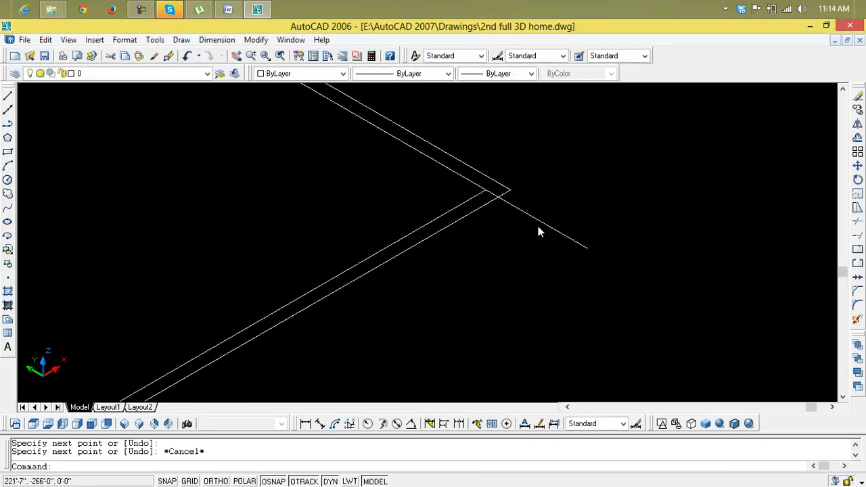
pyautogui.press('Escape')
# Step: Offset the line at the wall corner by 1' along the wall, away from the corner
pyautogui.write('o')
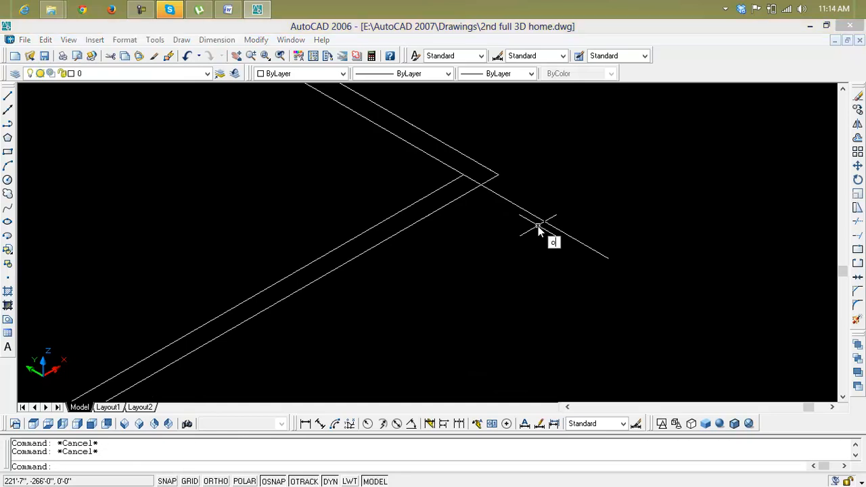
pyautogui.press('Return')
pyautogui.write("1'")
pyautogui.press('Return')
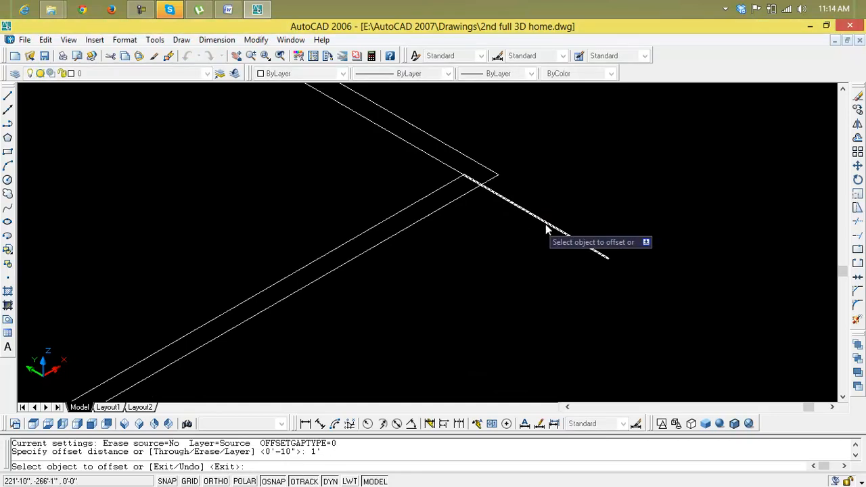
pyautogui.click(548, 228)
pyautogui.click(512, 245)
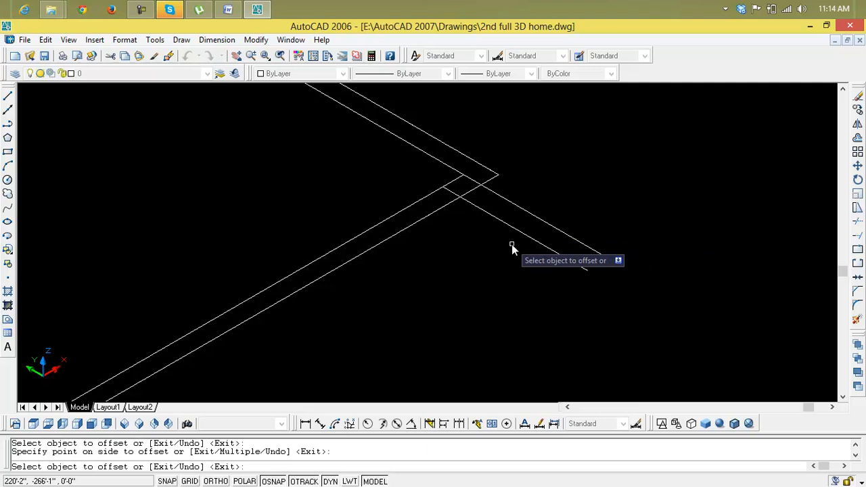
pyautogui.press('Escape')
pyautogui.press('Escape')
# Step: Offset the newest cross line by 3' farther along the wall to mark the small gate opening
pyautogui.write('o')
pyautogui.press('Return')
pyautogui.write("3'")
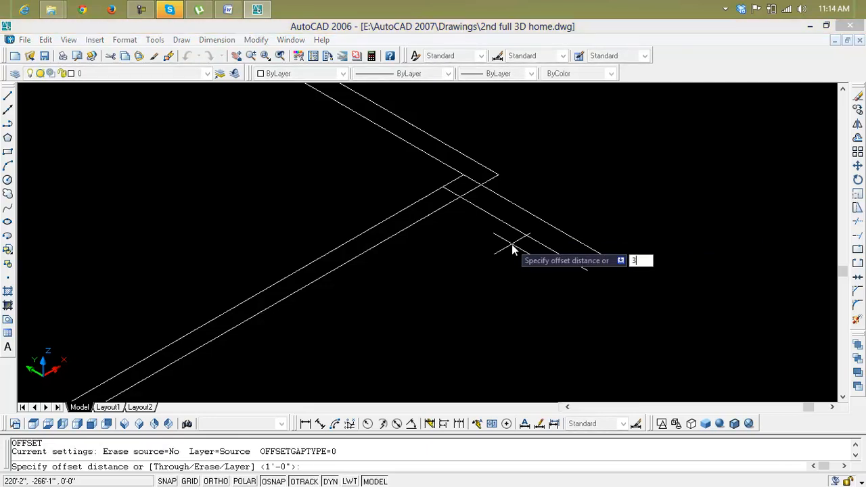
pyautogui.press('Return')
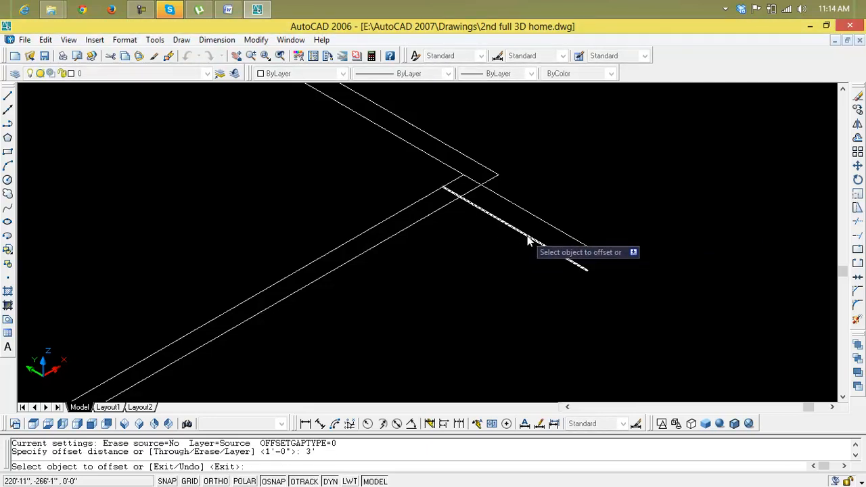
pyautogui.click(526, 236)
pyautogui.click(450, 310)
pyautogui.press('Escape')
pyautogui.press('Escape')
# Step: Offset the line at the far side of the 3' opening by 1' to mark the pillar width
pyautogui.write('o')
pyautogui.press('Return')
pyautogui.write("1'")
pyautogui.press('Return')
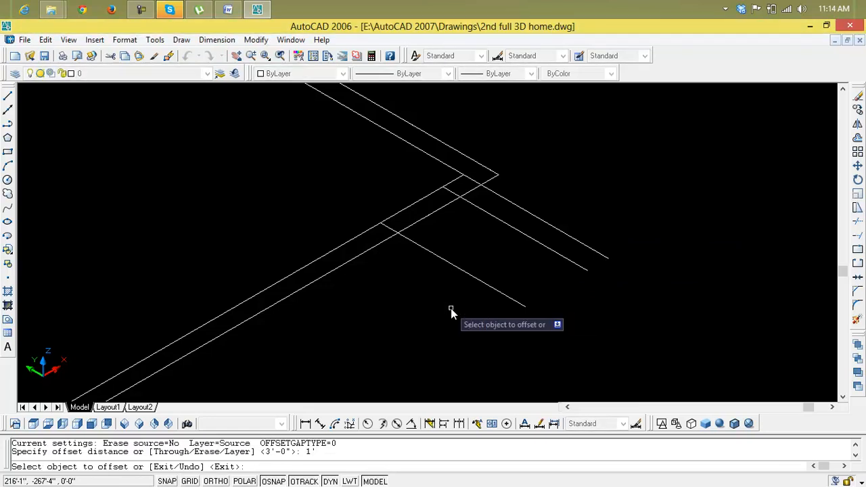
pyautogui.click(503, 293)
pyautogui.click(478, 311)
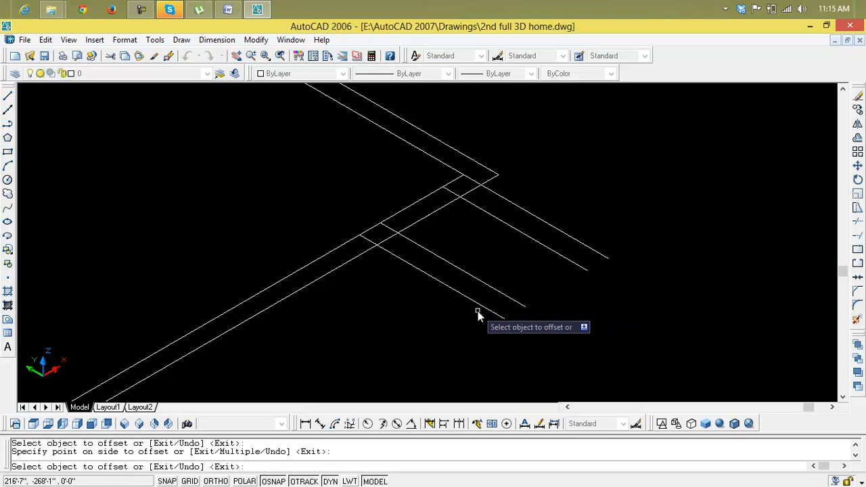
pyautogui.press('Escape')
pyautogui.press('Escape')
# Step: Offset the pillar's far line by 7' along the wall to mark the main gate opening
pyautogui.write('o')
pyautogui.press('Return')
pyautogui.write("7'")
pyautogui.press('Return')
pyautogui.click(477, 311)
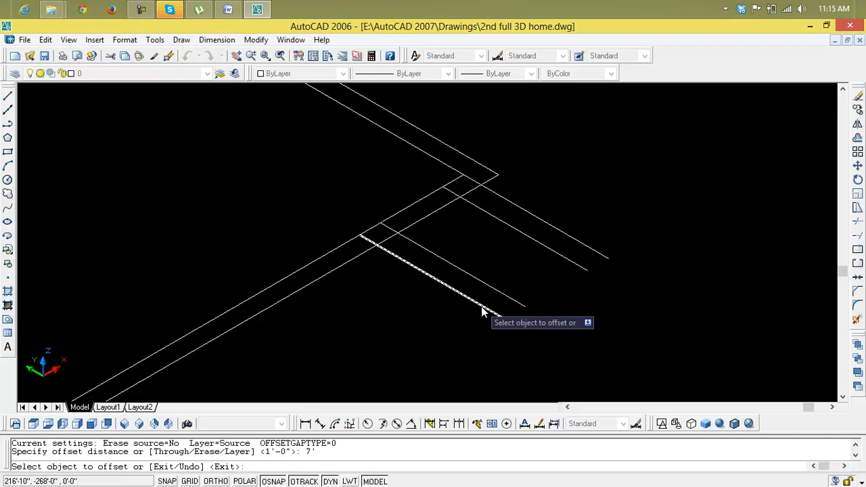
pyautogui.click(452, 324)
pyautogui.scroll(-3, 452, 323)
pyautogui.moveTo(452, 323); pyautogui.dragTo(418, 209, button='middle')
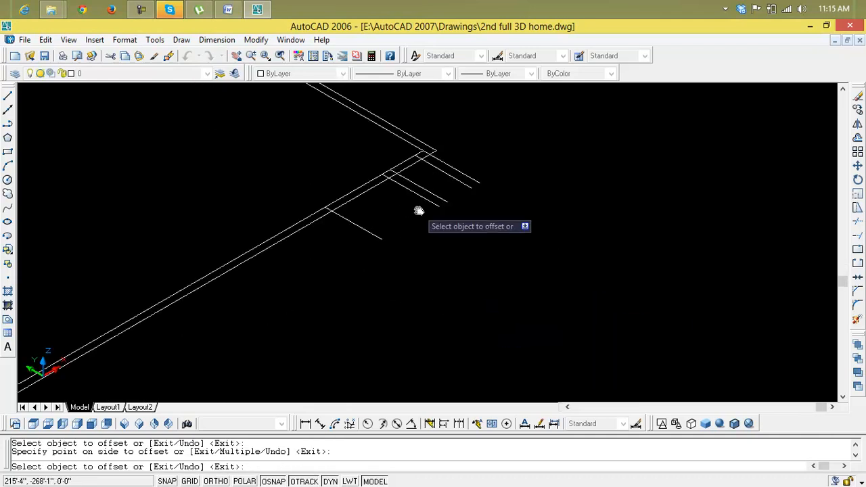
pyautogui.press('Escape')
pyautogui.scroll(3, 418, 173)
pyautogui.scroll(-4, 323, 197)
pyautogui.press('Escape')
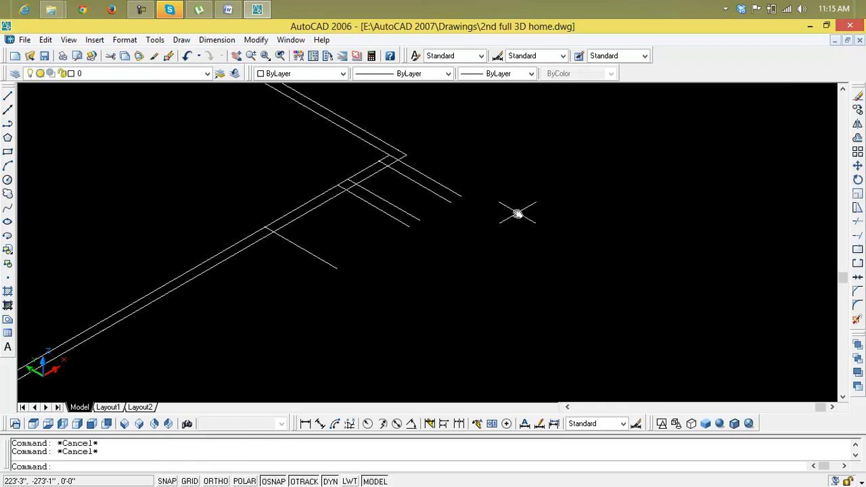
# Step: Trim the ends of all five cross lines that project outside the outer wall line
pyautogui.write('tr')
pyautogui.press('Return')
pyautogui.press('Return')
pyautogui.click(460, 197)
pyautogui.click(422, 201)
pyautogui.click(350, 234)
pyautogui.click(309, 281)
pyautogui.scroll(2, 327, 223)
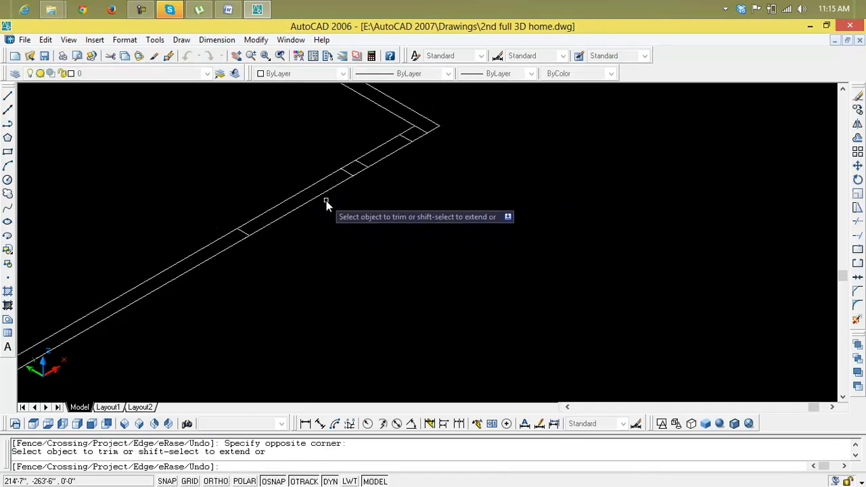
# Step: Trim away both wall lines within the 7' and 3' openings, leaving the pillar outline between them
pyautogui.click(300, 182)
pyautogui.click(323, 208)
pyautogui.click(372, 137)
pyautogui.click(404, 170)
pyautogui.moveTo(405, 164); pyautogui.dragTo(309, 242, button='middle')
pyautogui.scroll(5, 315, 224)
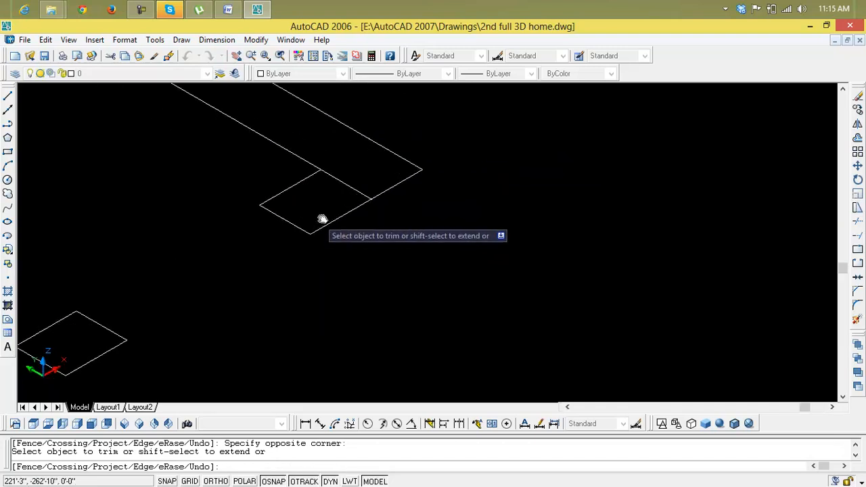
pyautogui.press('Escape')
# Step: Delete the short line dividing the wall outline at the corner beside the small opening
pyautogui.click(349, 189)
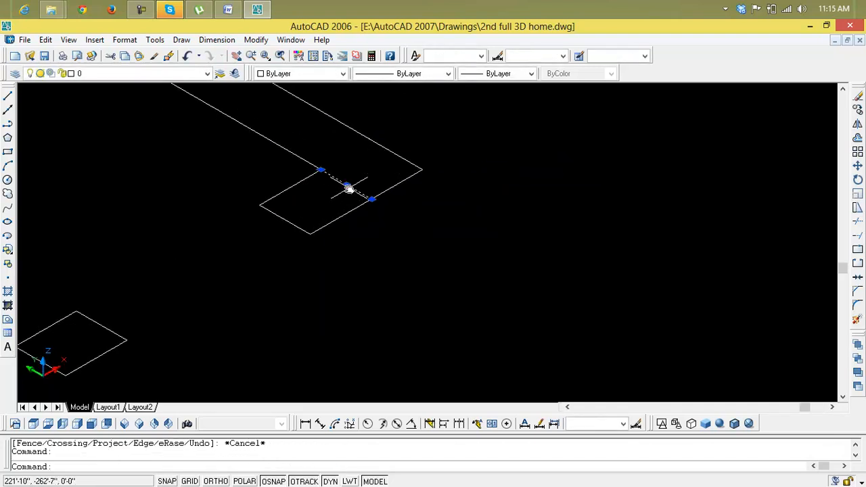
pyautogui.press('Delete')
pyautogui.scroll(-5, 350, 203)
pyautogui.moveTo(354, 212); pyautogui.dragTo(506, 257, button='middle')
pyautogui.press('Escape')
pyautogui.write('e')
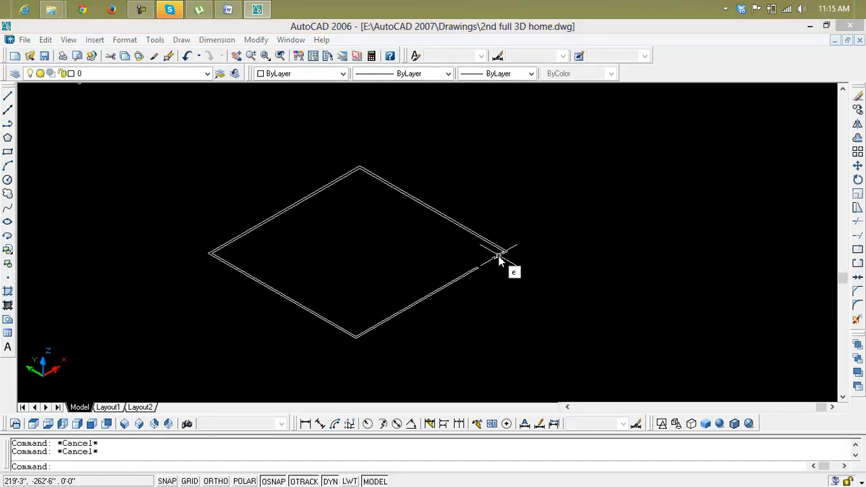
pyautogui.write('xt')
pyautogui.press('Return')
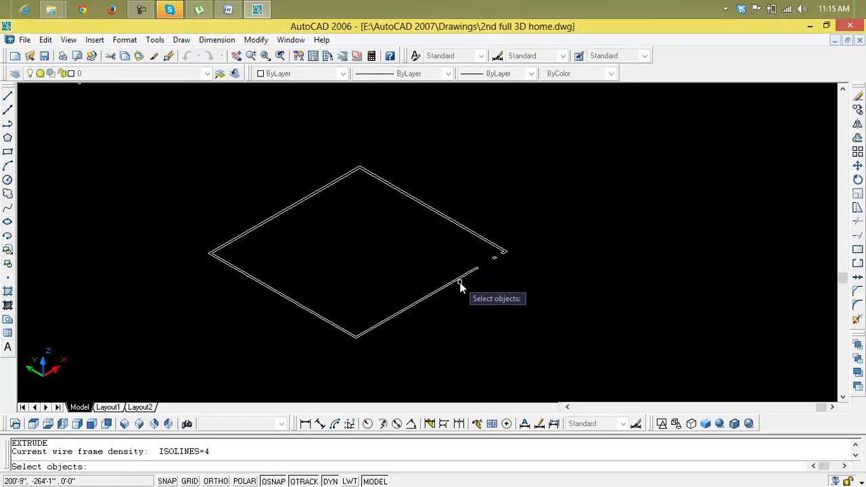
pyautogui.scroll(2, 451, 278)
pyautogui.click(442, 267)
pyautogui.click(479, 320)
pyautogui.click(479, 319)
pyautogui.click(486, 298)
pyautogui.click(449, 266)
pyautogui.press('Escape')
pyautogui.press('Escape')
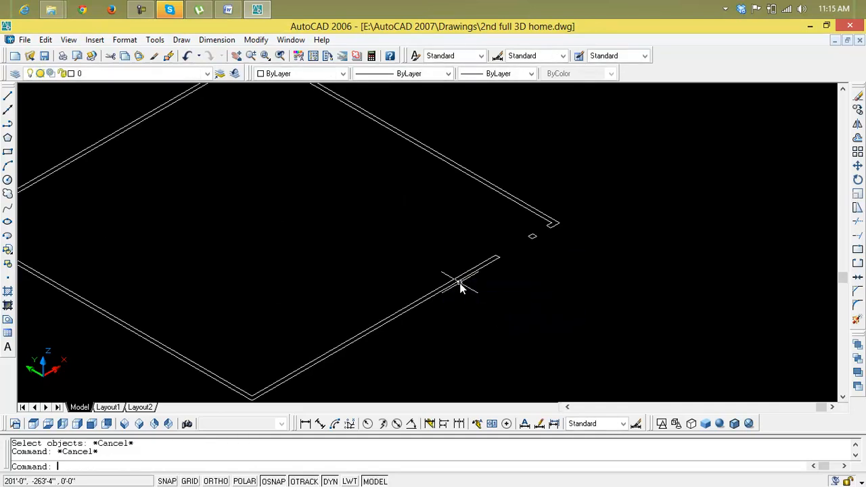
# Step: Create polyline boundaries from points inside the long wall outline and inside the small pillar outline
pyautogui.write('bo')
pyautogui.press('Return')
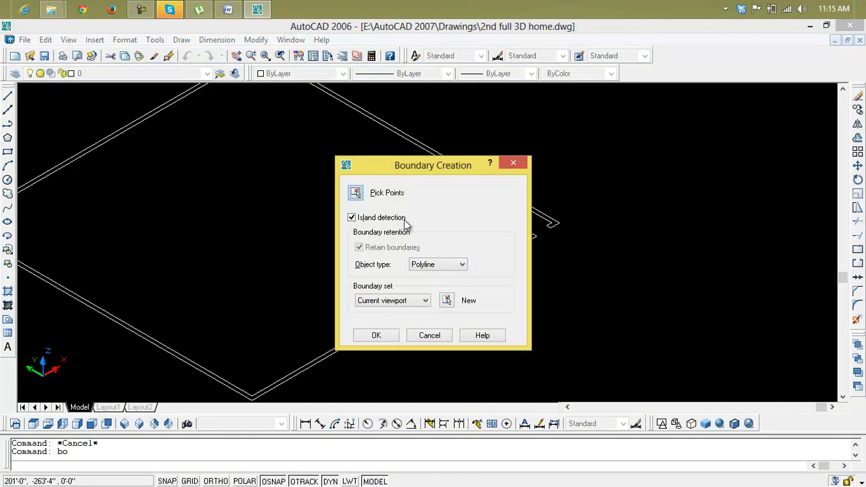
pyautogui.click(362, 191)
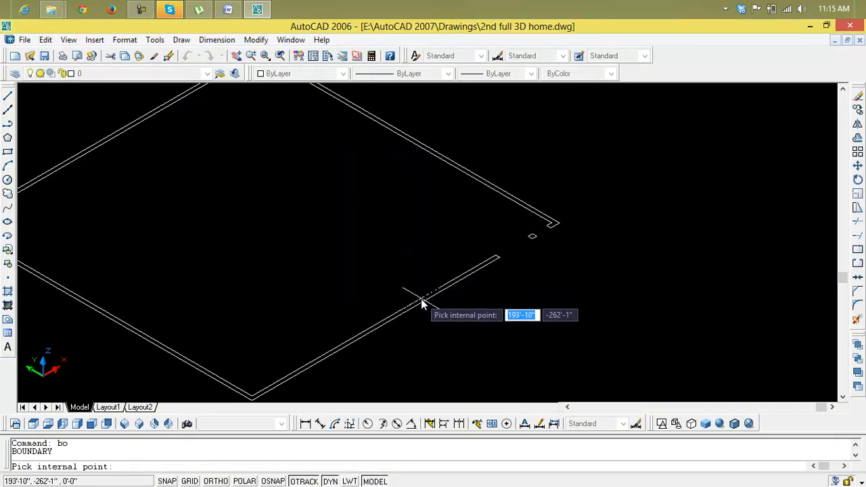
pyautogui.click(422, 303)
pyautogui.scroll(5, 528, 248)
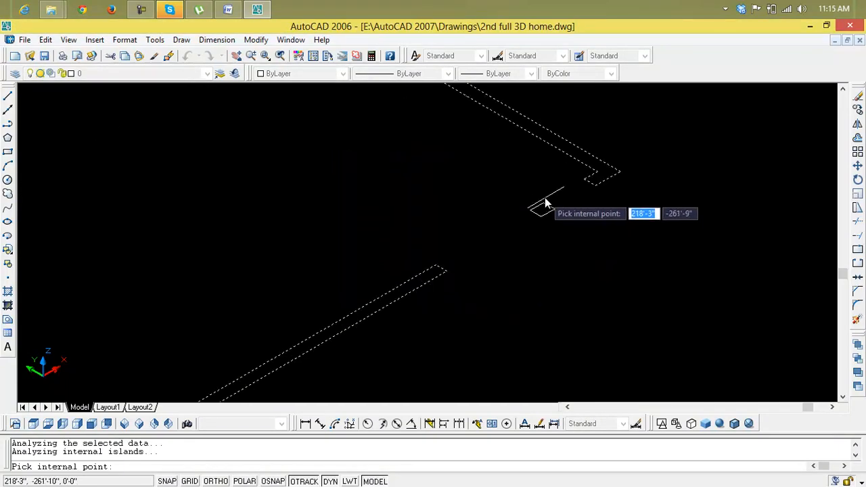
pyautogui.press('Return')
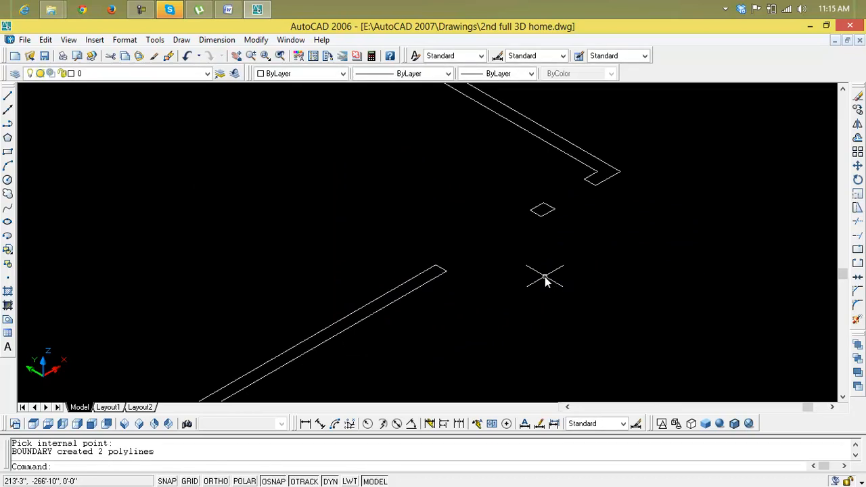
# Step: Extrude the wall and pillar boundaries 6' high with the default taper angle
pyautogui.press('Escape')
pyautogui.press('Escape')
pyautogui.write('ext')
pyautogui.press('Return')
pyautogui.scroll(-5, 546, 277)
pyautogui.click(563, 227)
pyautogui.click(396, 364)
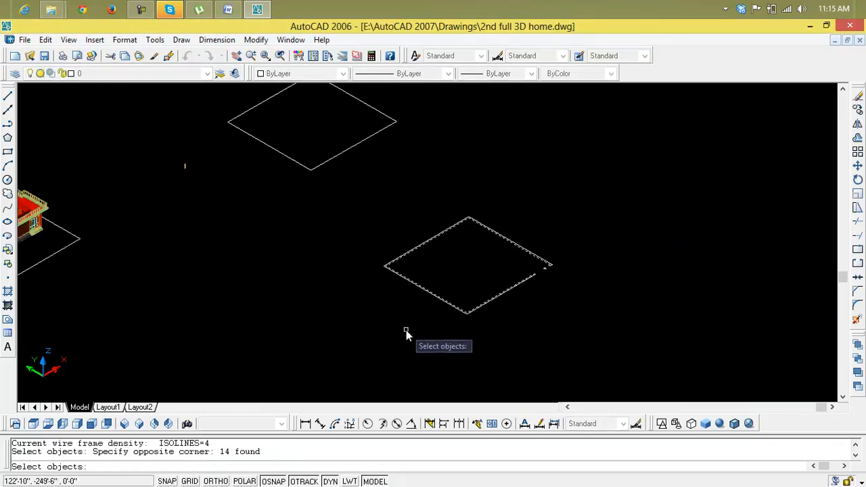
pyautogui.press('Return')
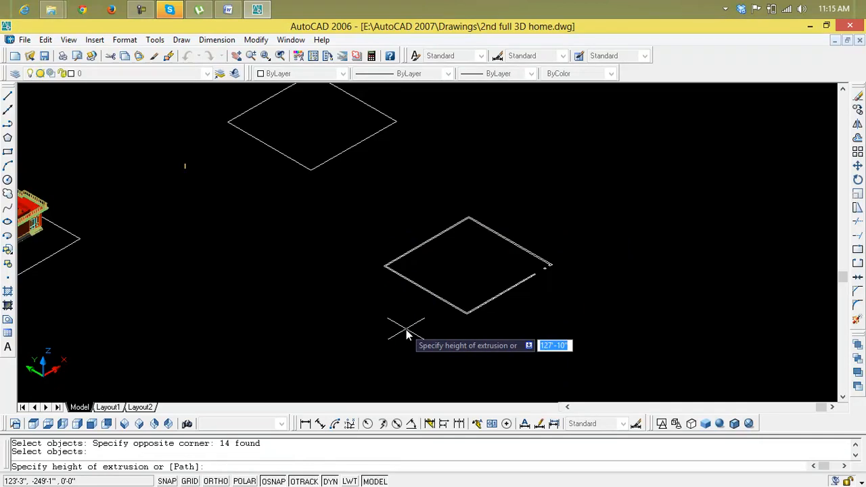
pyautogui.write('6')
pyautogui.press('Return')
pyautogui.press('Return')
pyautogui.scroll(8, 528, 284)
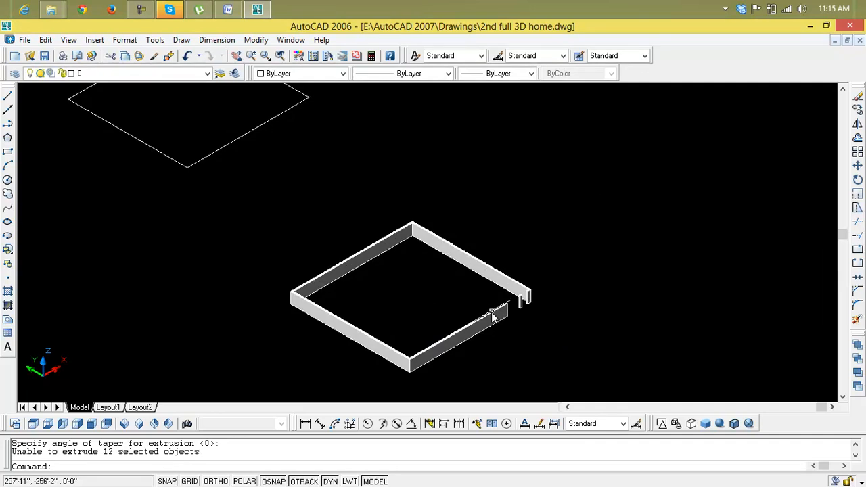
# Step: Select the plot rectangle around the house and make Ground the current layer in the layer properties
pyautogui.scroll(-10, 429, 190)
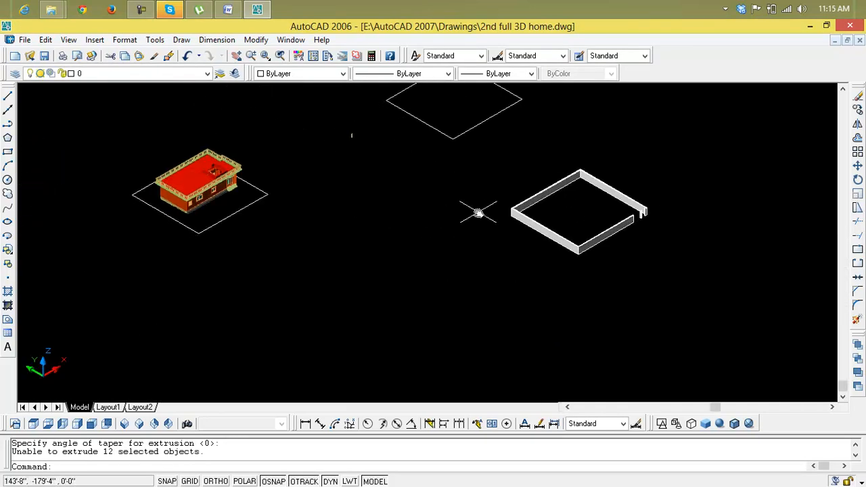
pyautogui.scroll(-3, 494, 214)
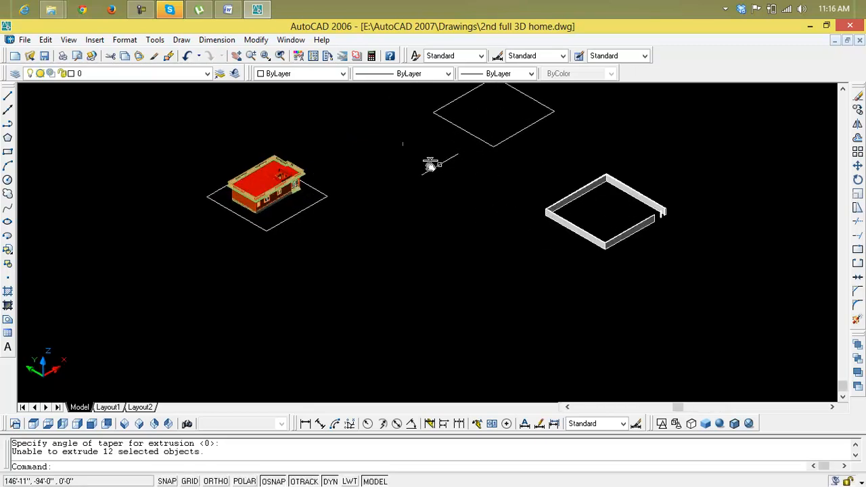
pyautogui.scroll(5, 309, 200)
pyautogui.click(311, 201)
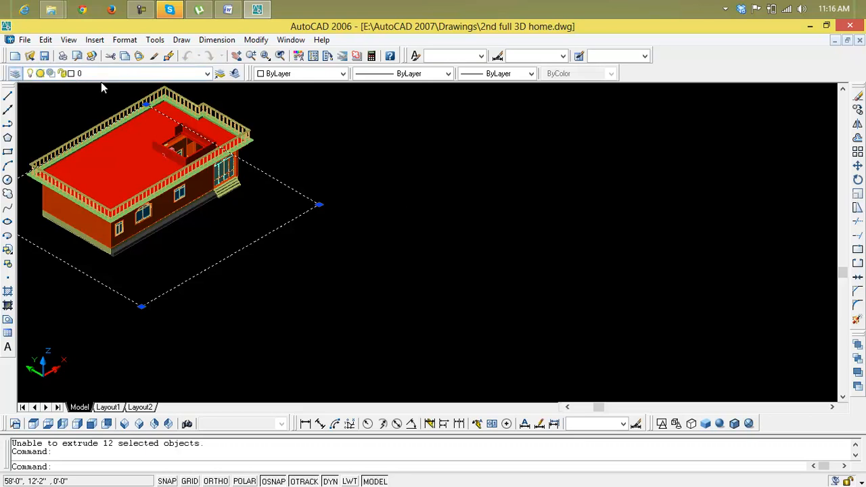
pyautogui.click(14, 73)
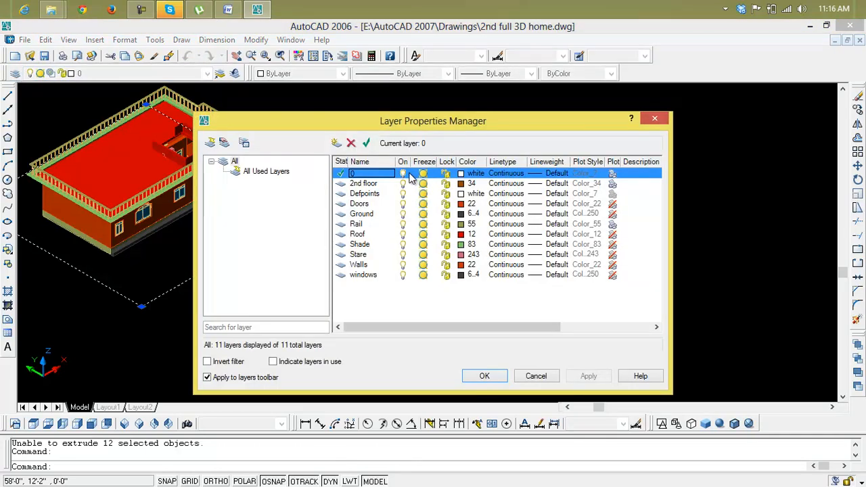
pyautogui.click(391, 215)
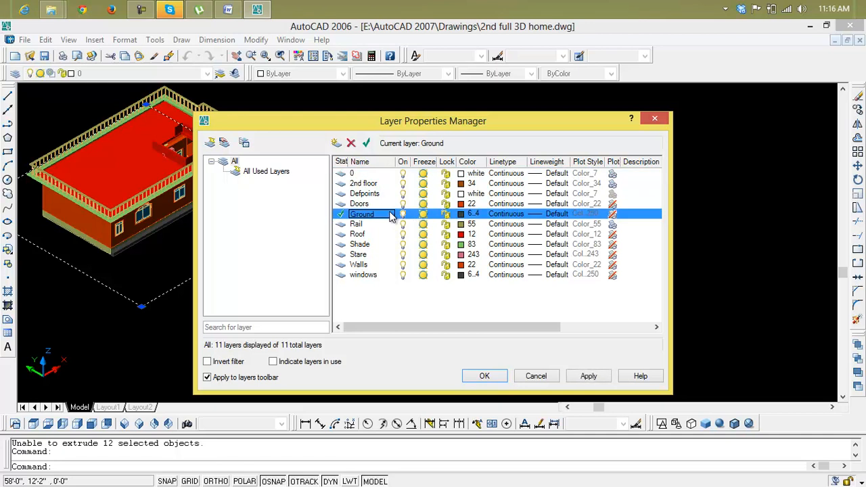
pyautogui.click(462, 215)
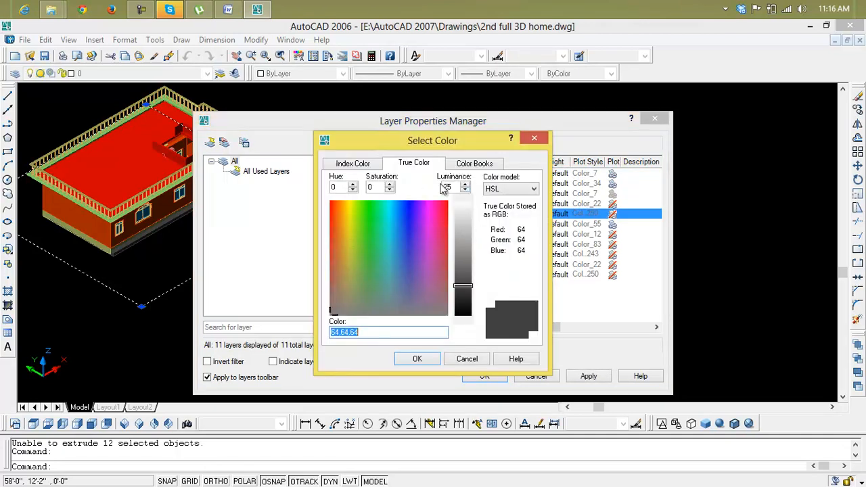
pyautogui.click(463, 164)
pyautogui.click(367, 165)
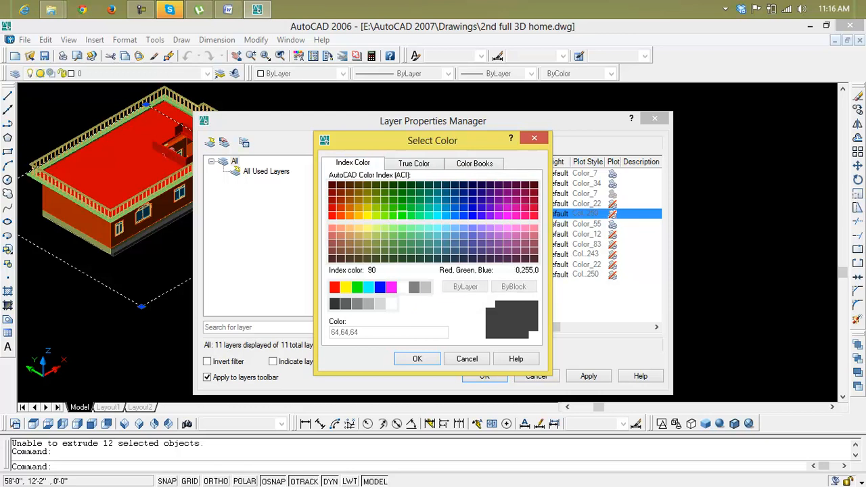
pyautogui.click(411, 215)
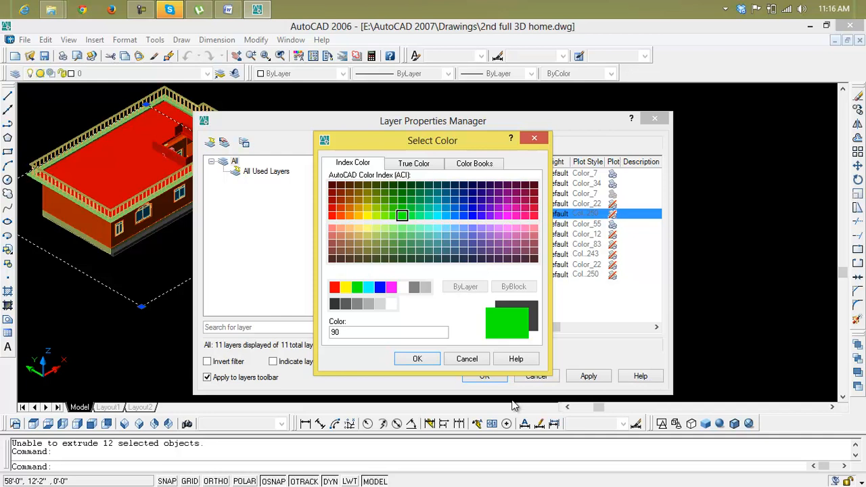
pyautogui.click(437, 360)
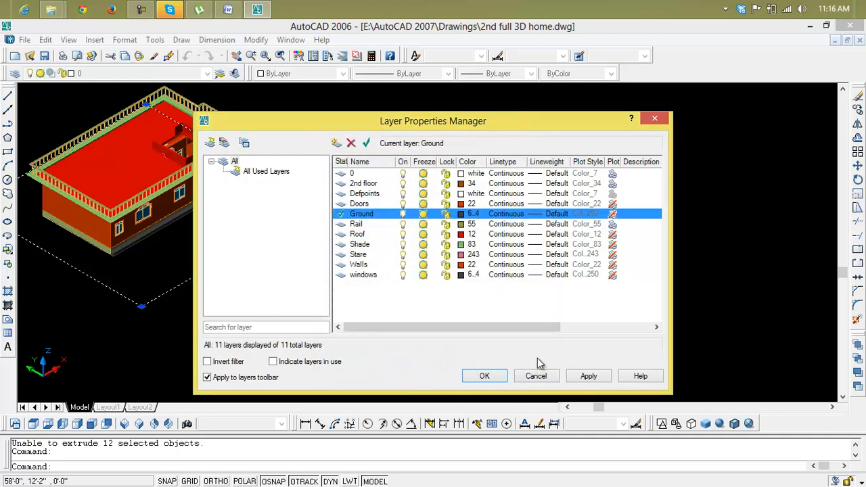
# Step: Apply the layer settings with Ground as the current layer
pyautogui.click(575, 378)
pyautogui.click(503, 376)
# Step: Assign the plot rectangle around the house to the Ground layer
pyautogui.click(187, 280)
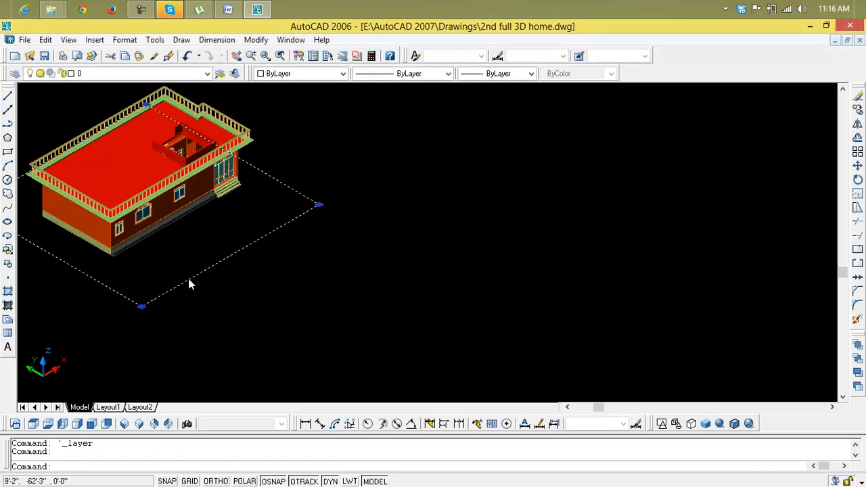
pyautogui.hotkey('ctrl', '1')
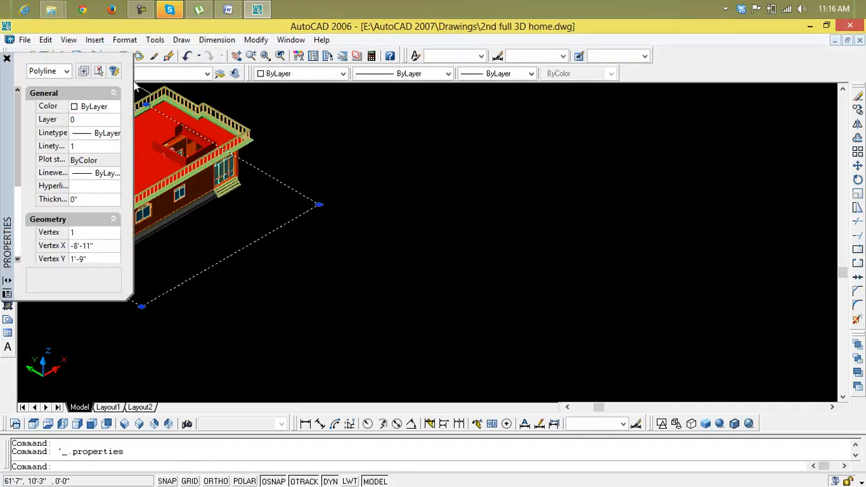
pyautogui.click(7, 58)
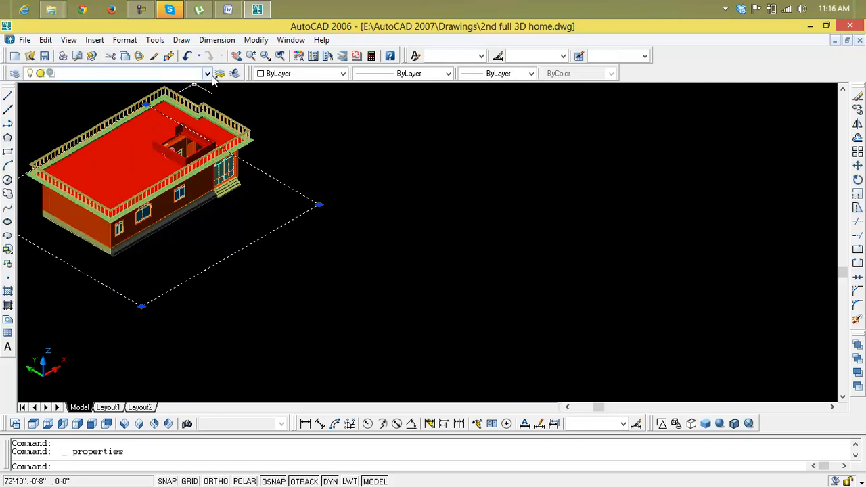
pyautogui.click(208, 74)
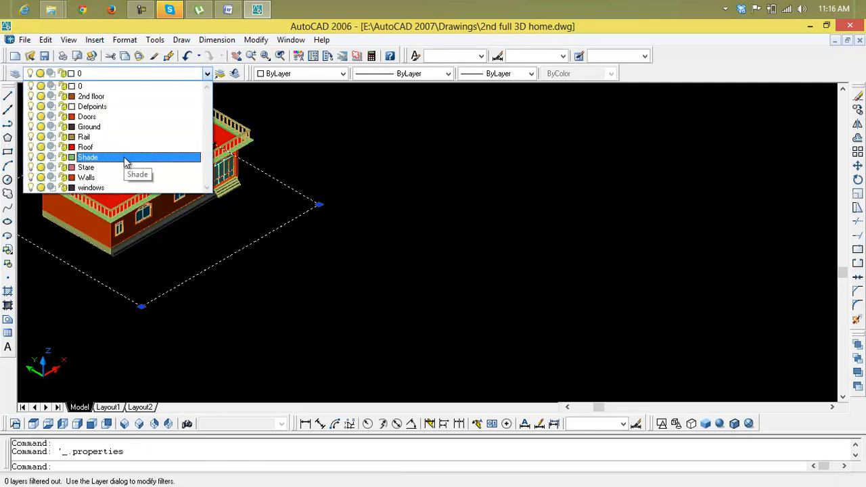
pyautogui.click(126, 128)
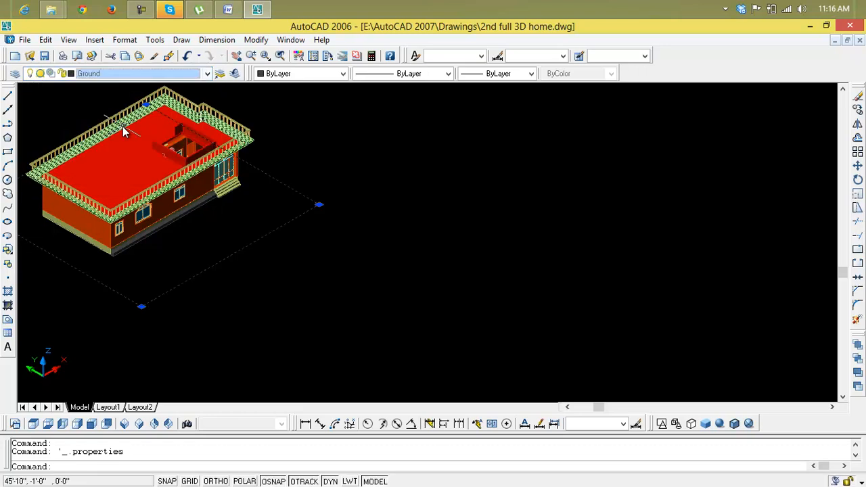
pyautogui.press('Escape')
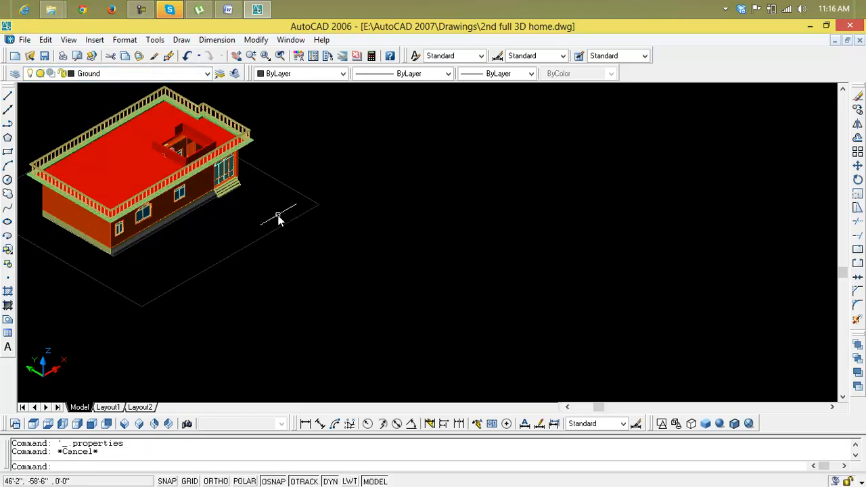
# Step: Undo the plot rectangle's move to the Ground layer
pyautogui.scroll(3, 195, 214)
pyautogui.scroll(-1, 178, 200)
pyautogui.scroll(-3, 189, 204)
pyautogui.scroll(2, 216, 227)
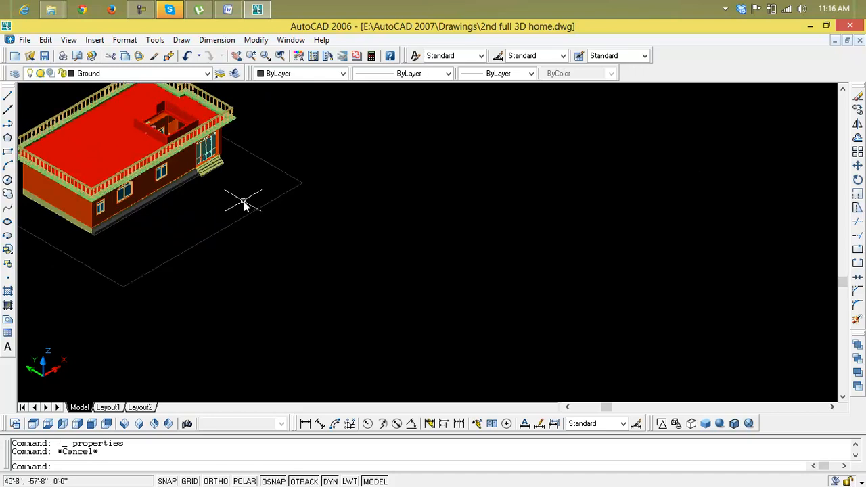
pyautogui.hotkey('ctrl', 'z')
pyautogui.hotkey('ctrl', 'z')
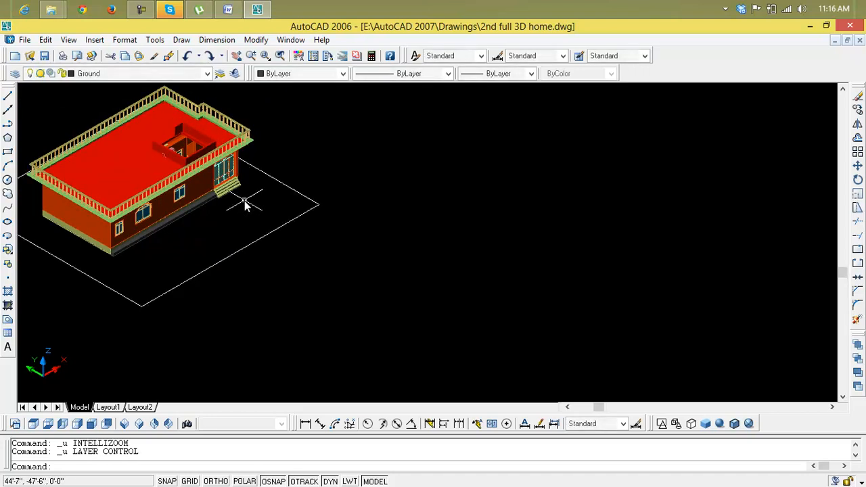
# Step: Create a new layer named Open and try to give it index color 80
pyautogui.click(16, 74)
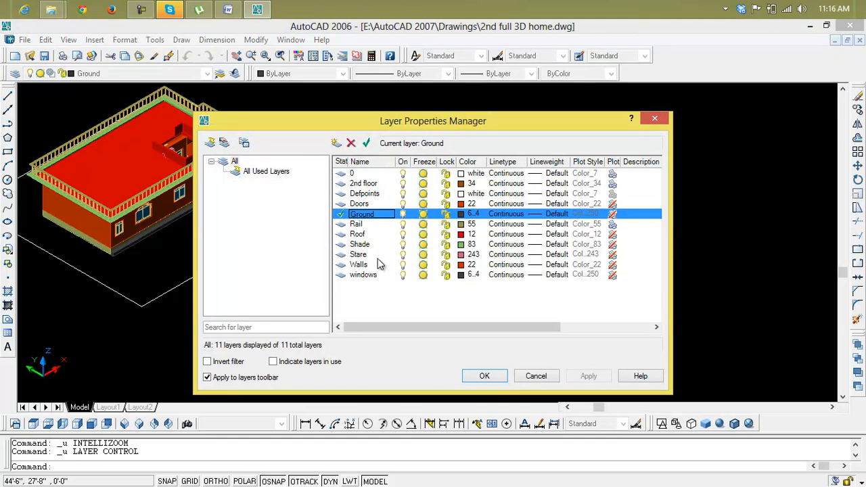
pyautogui.click(336, 143)
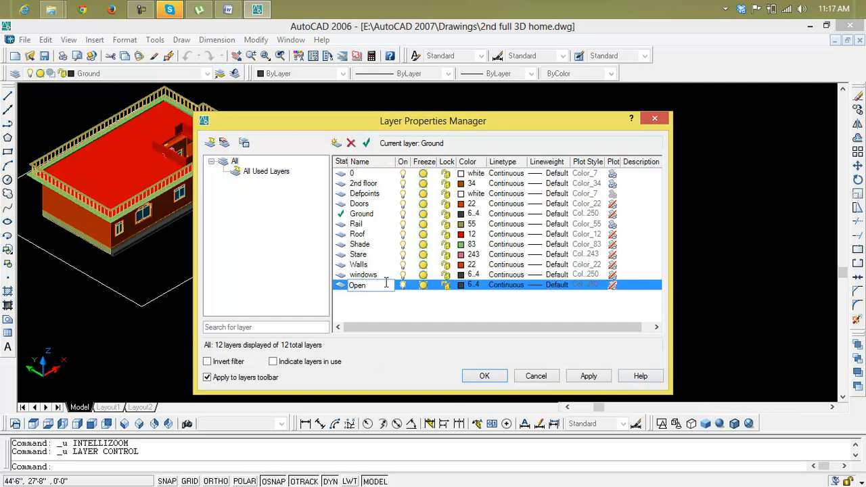
pyautogui.click(461, 285)
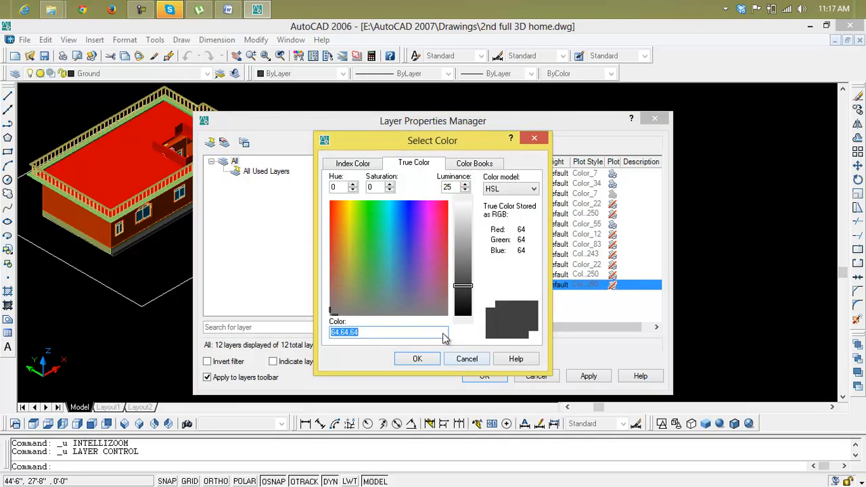
pyautogui.click(364, 164)
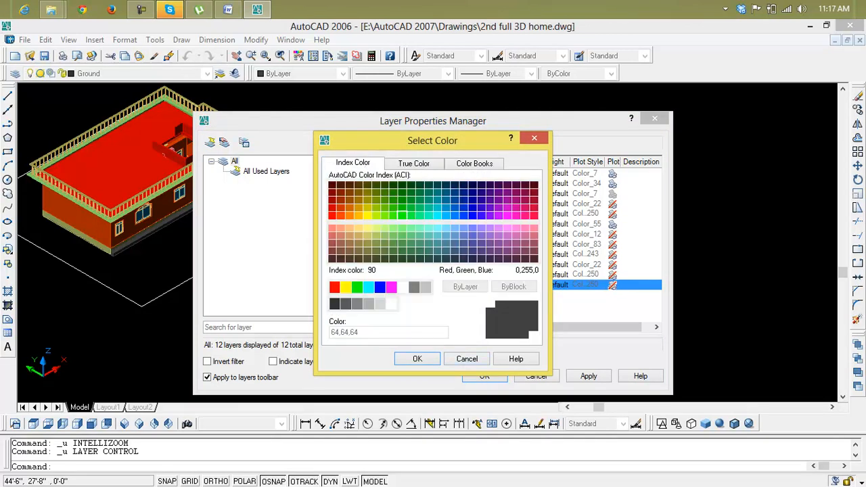
pyautogui.click(393, 235)
pyautogui.click(393, 228)
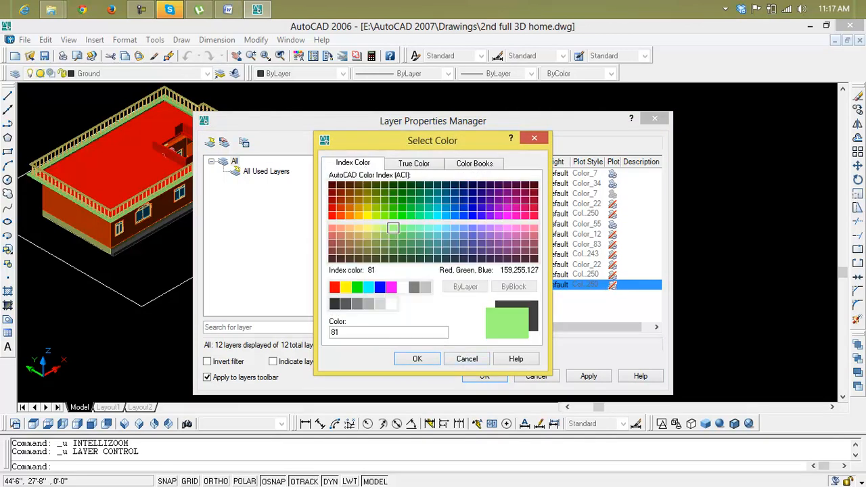
pyautogui.click(411, 215)
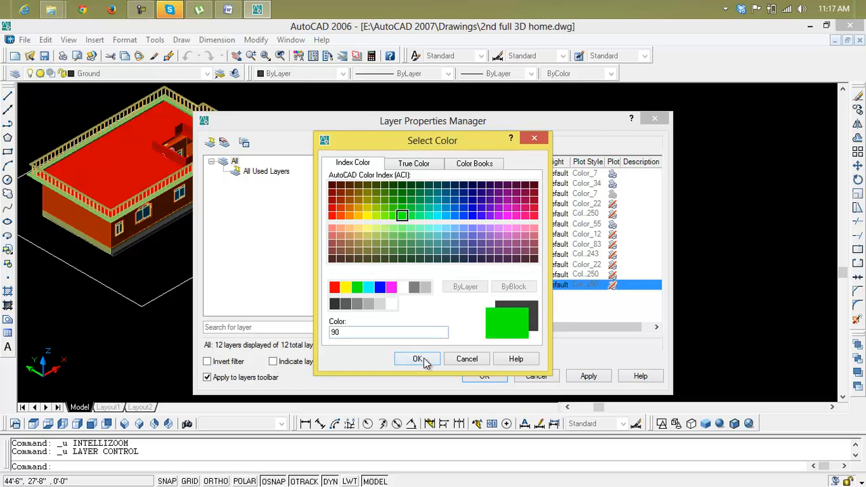
pyautogui.click(393, 215)
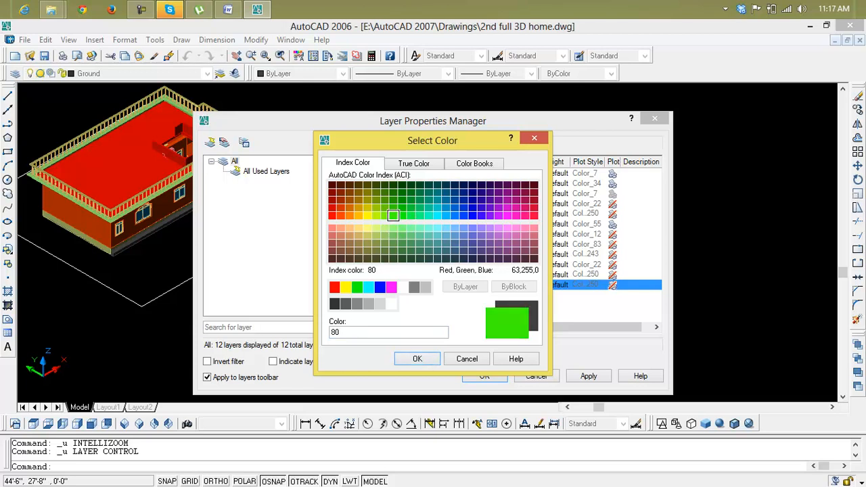
pyautogui.click(417, 359)
pyautogui.click(590, 376)
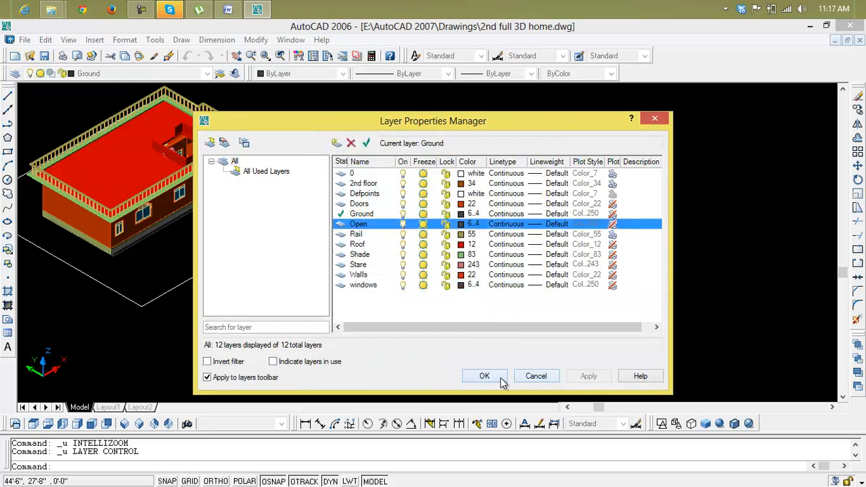
pyautogui.click(501, 382)
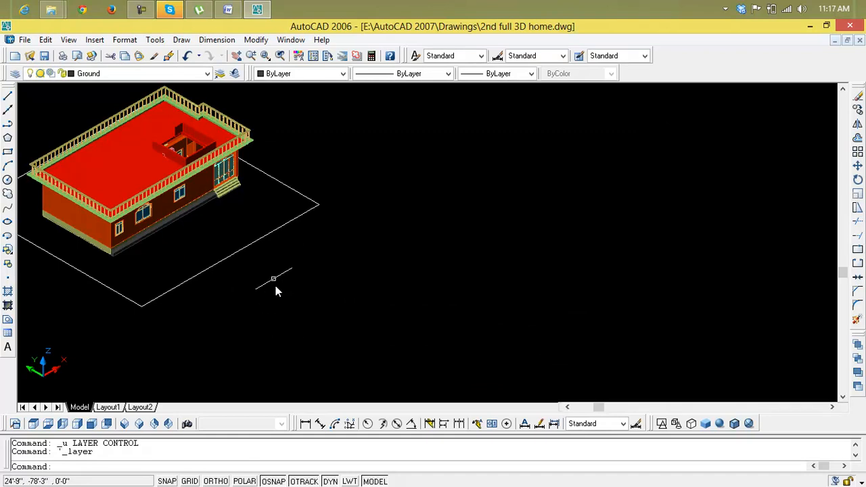
pyautogui.click(230, 258)
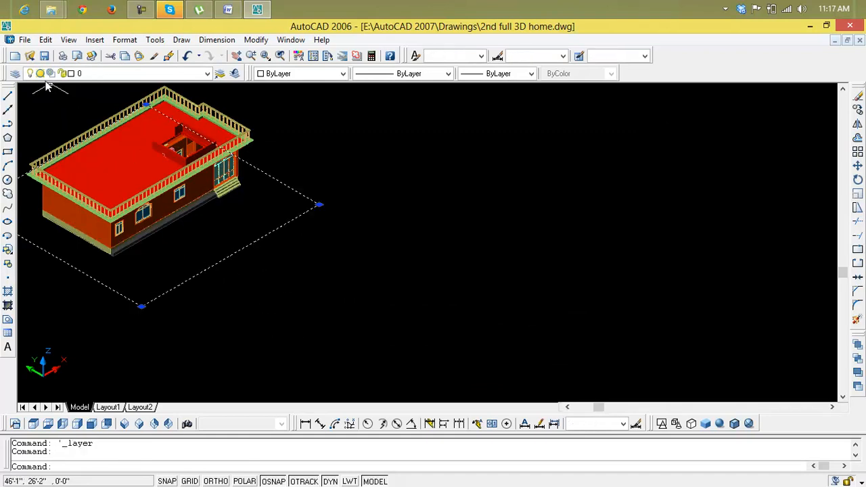
pyautogui.click(17, 74)
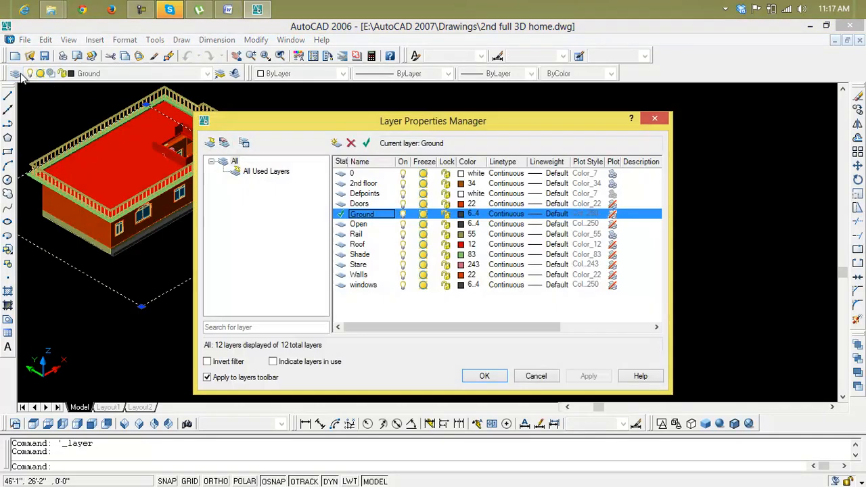
pyautogui.click(653, 118)
# Step: Make Open the current layer and try to set its color to index 90
pyautogui.click(207, 74)
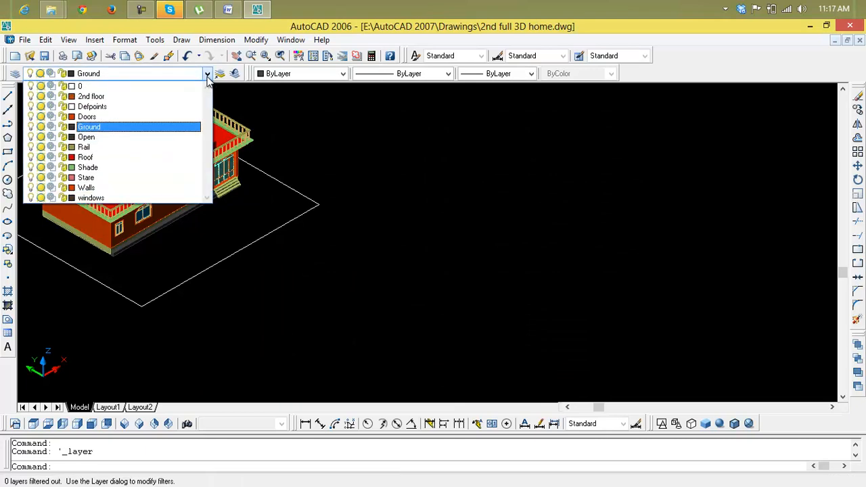
pyautogui.click(162, 137)
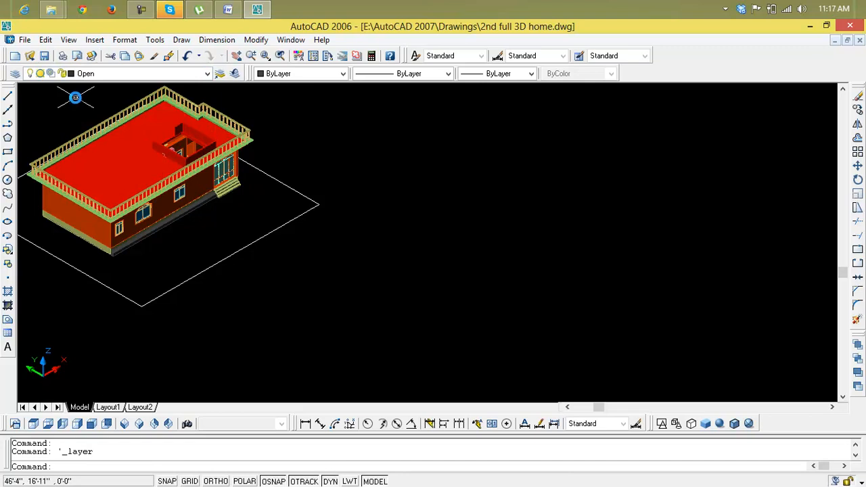
pyautogui.click(15, 73)
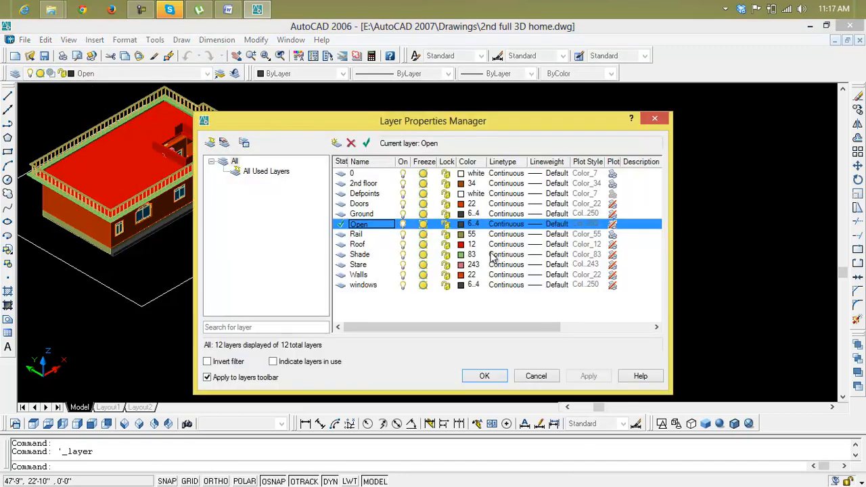
pyautogui.click(468, 224)
pyautogui.click(364, 168)
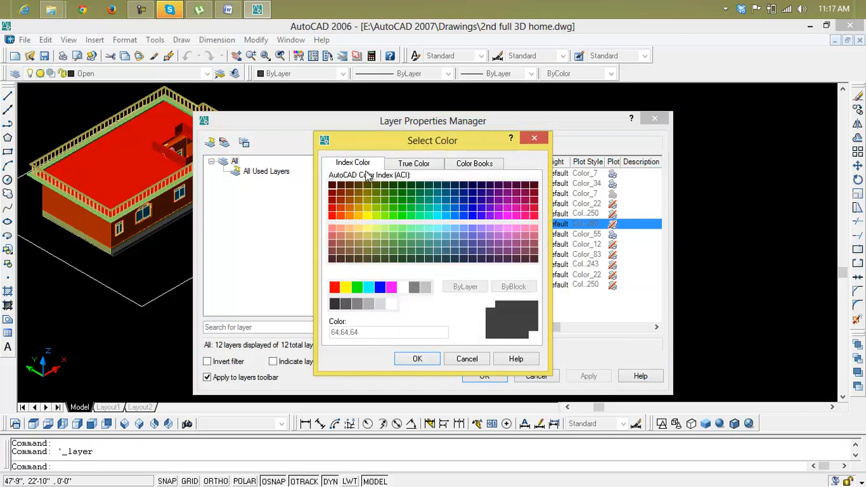
pyautogui.click(401, 215)
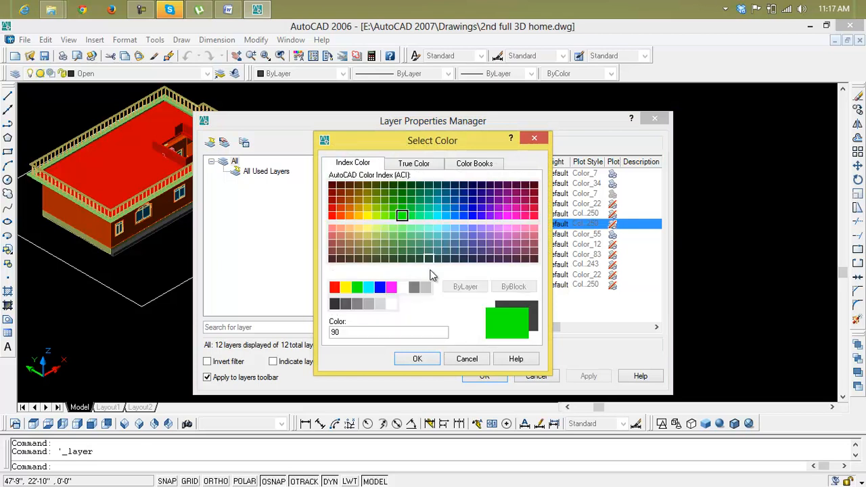
pyautogui.click(429, 362)
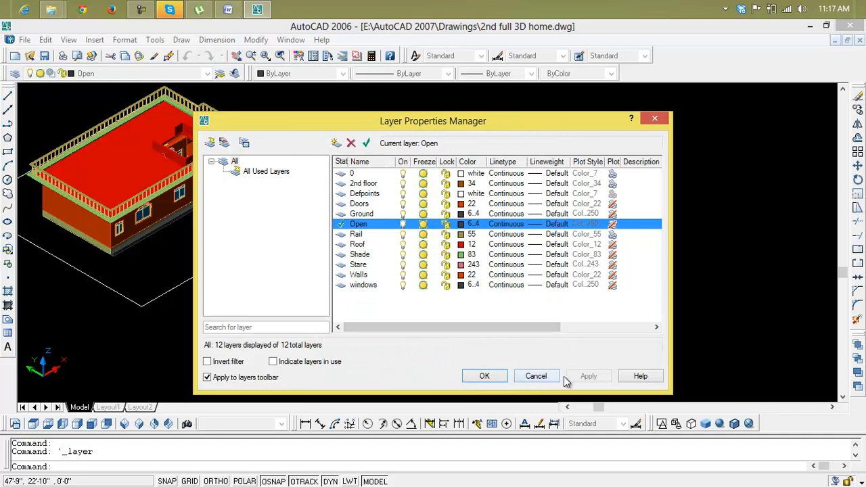
pyautogui.click(485, 376)
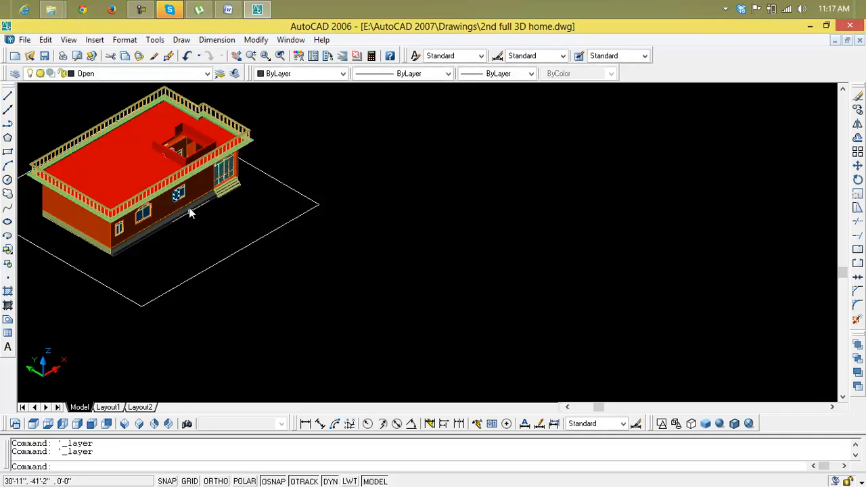
# Step: Assign the plot rectangle around the house to the Open layer
pyautogui.click(238, 255)
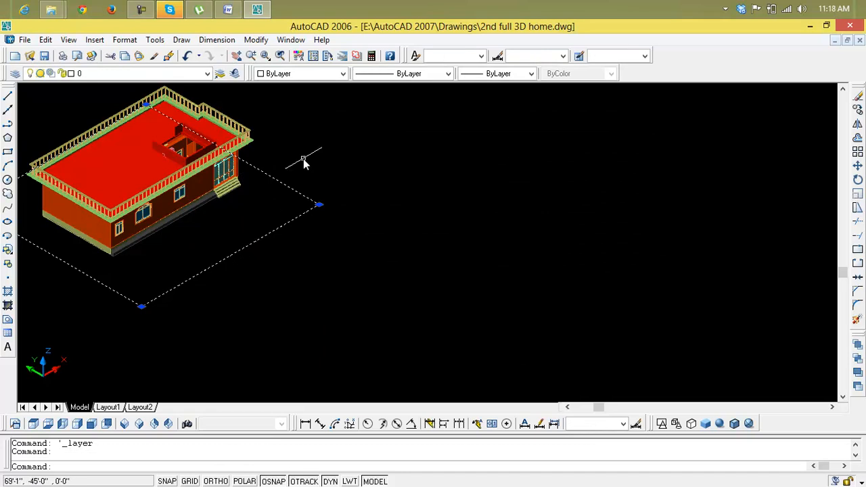
pyautogui.click(207, 74)
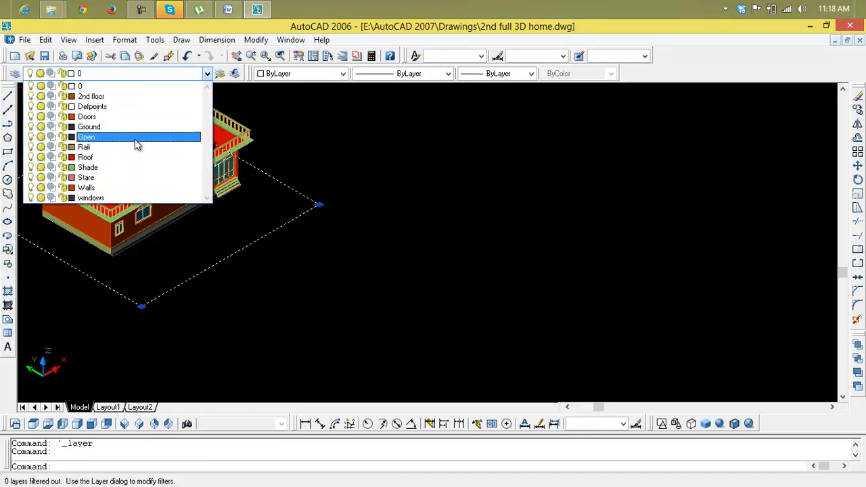
pyautogui.click(136, 139)
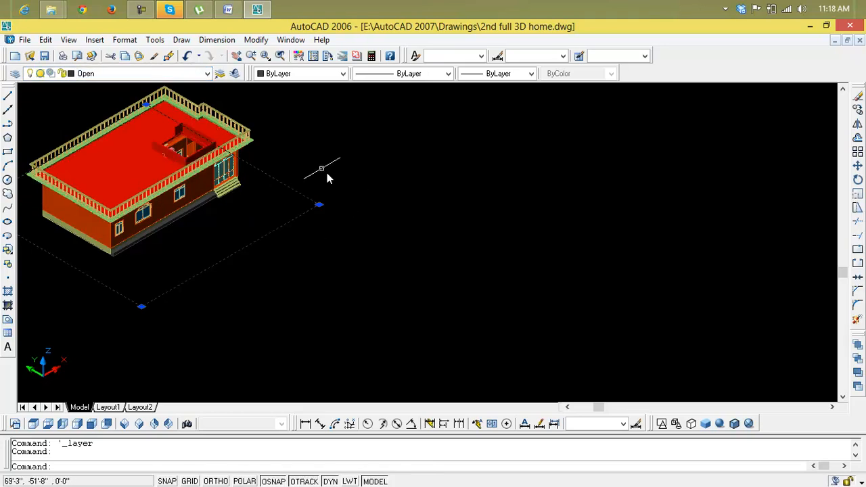
# Step: Try to delete the Open layer, and make layer 0 current
pyautogui.click(20, 76)
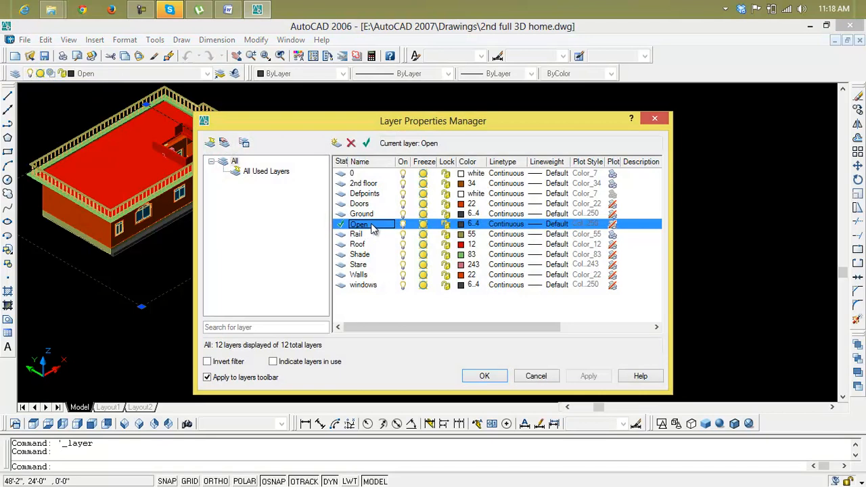
pyautogui.click(351, 143)
pyautogui.click(486, 311)
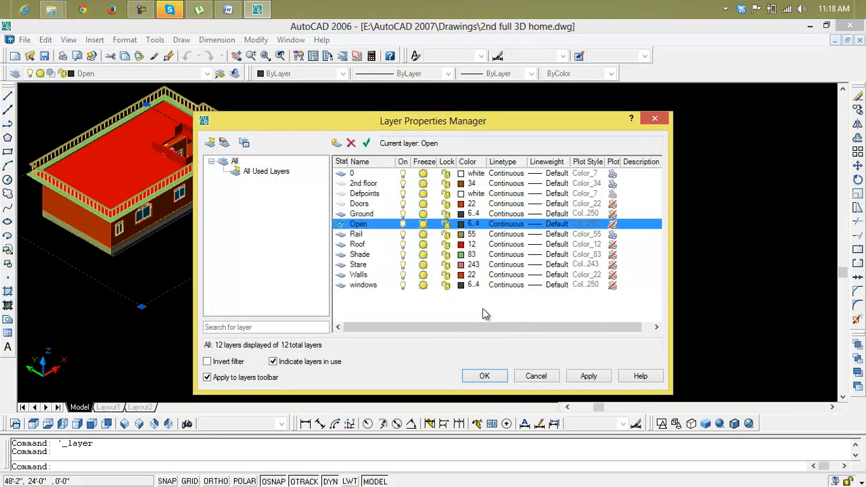
pyautogui.click(390, 174)
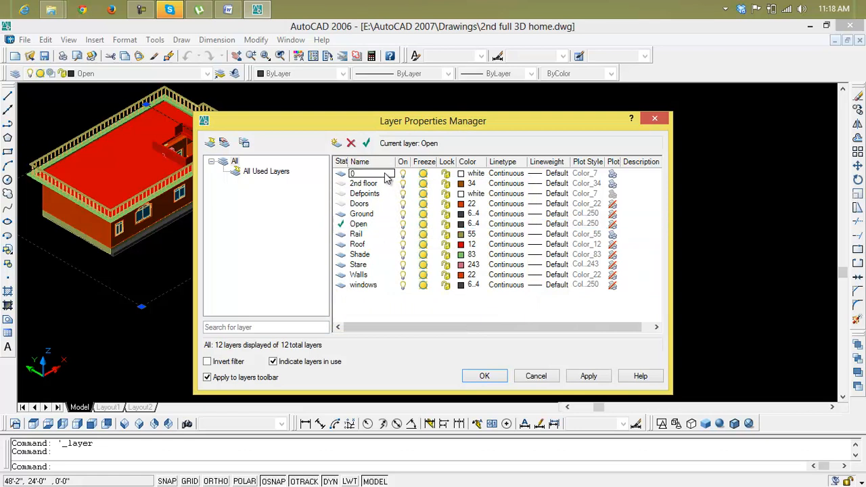
pyautogui.click(366, 143)
# Step: Try to set the Open layer's color to index 92 and apply the change
pyautogui.click(371, 227)
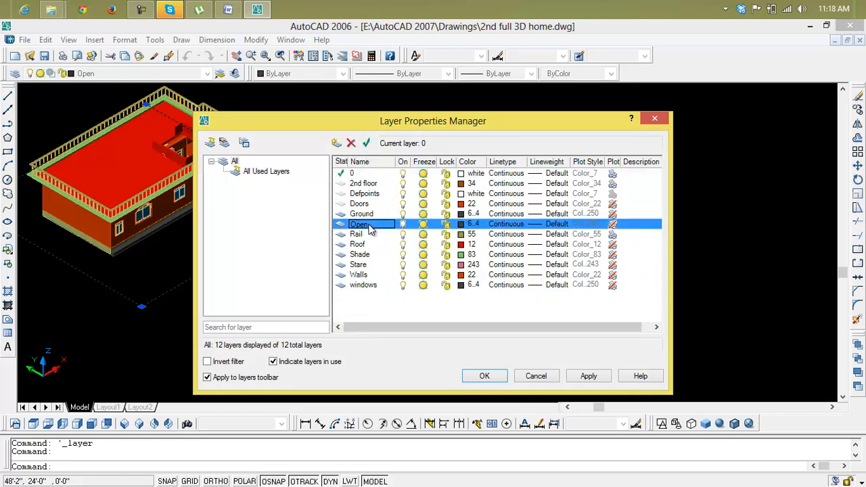
pyautogui.click(472, 224)
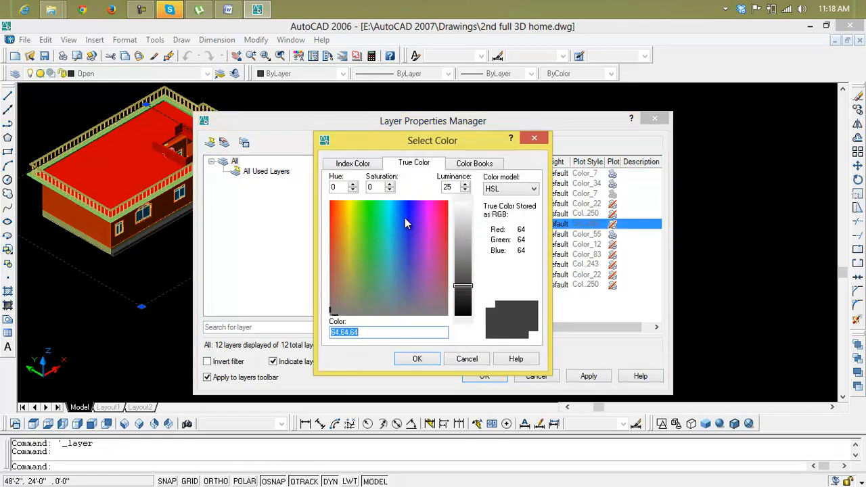
pyautogui.click(377, 164)
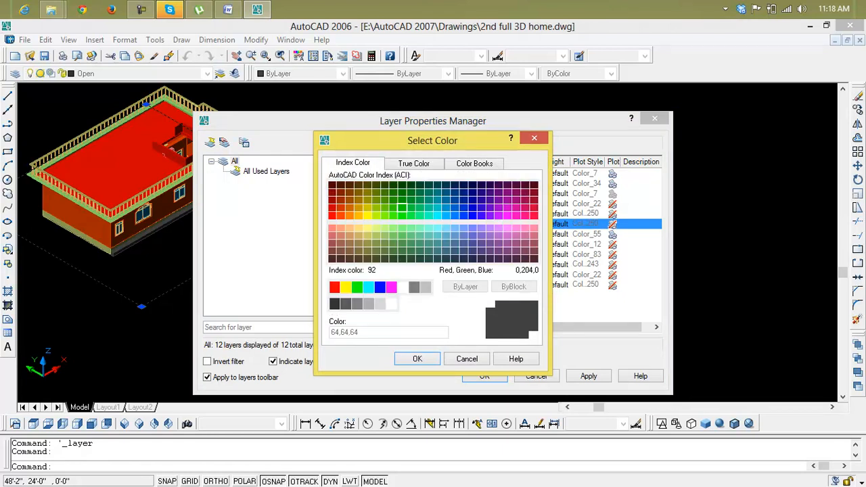
pyautogui.click(402, 207)
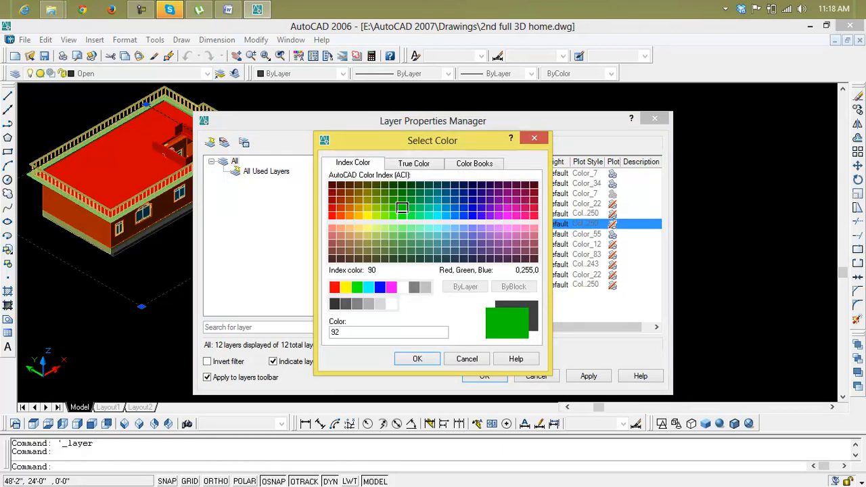
pyautogui.click(431, 359)
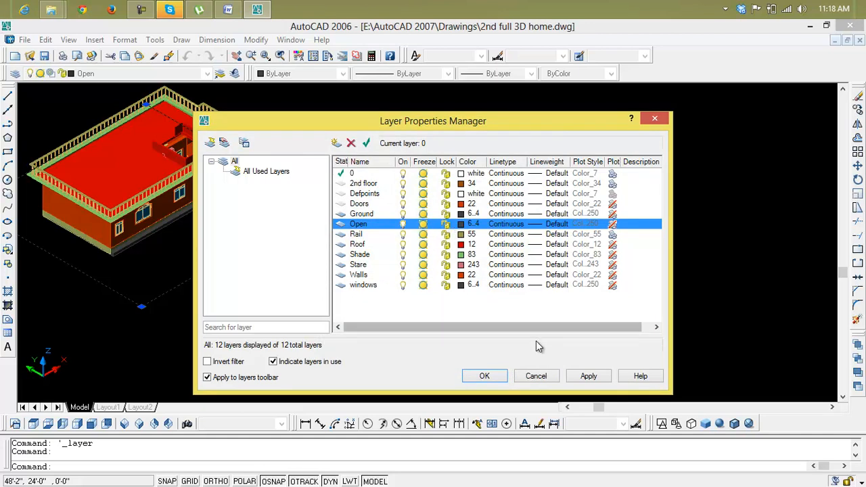
pyautogui.click(575, 379)
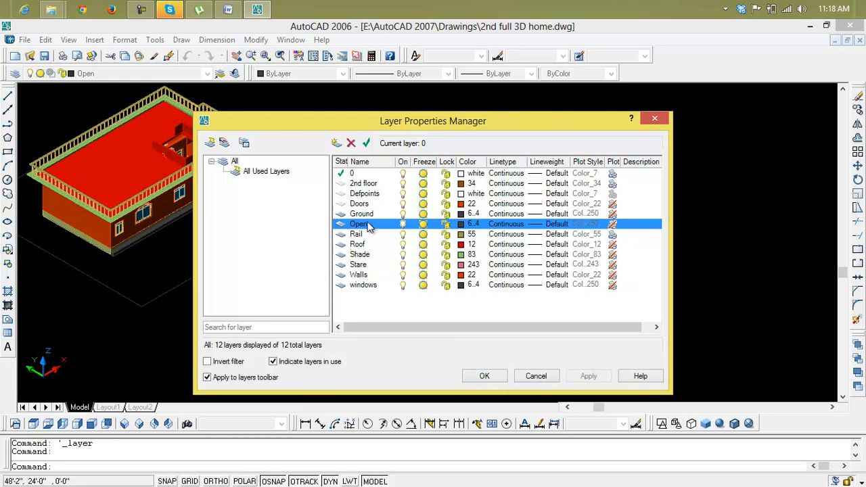
# Step: Try to delete the Open layer again, and close the layer manager
pyautogui.click(352, 143)
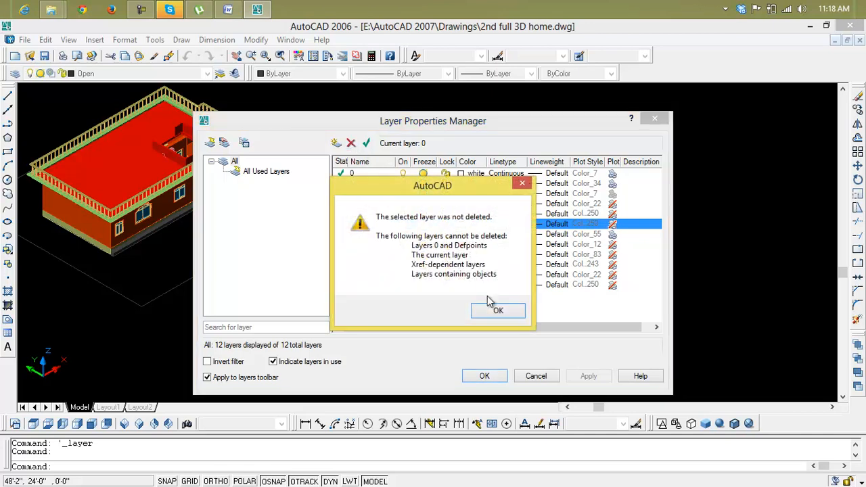
pyautogui.click(493, 313)
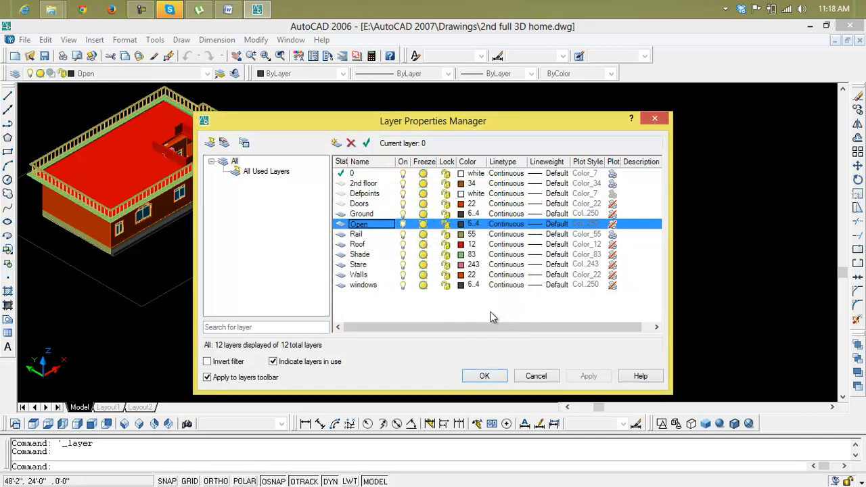
pyautogui.click(401, 226)
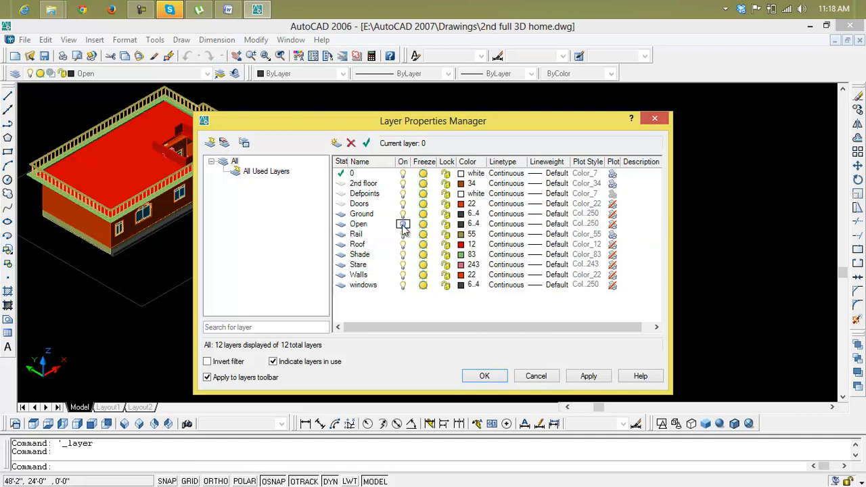
pyautogui.click(374, 226)
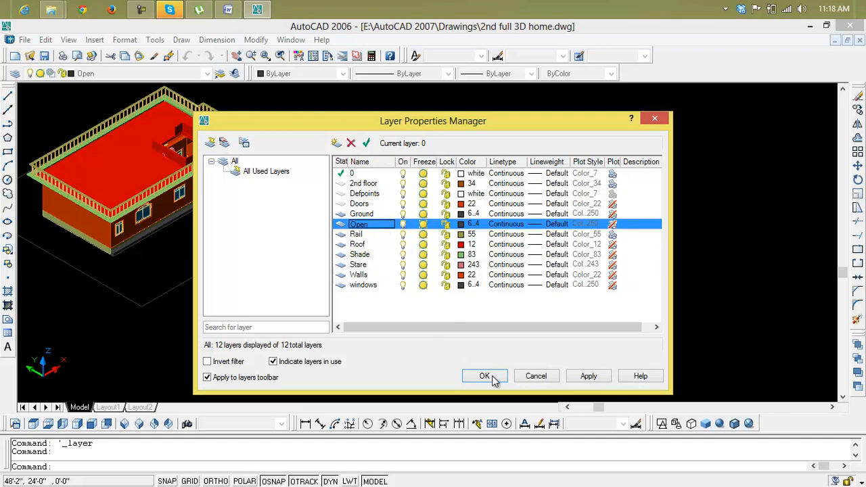
pyautogui.rightClick(394, 231)
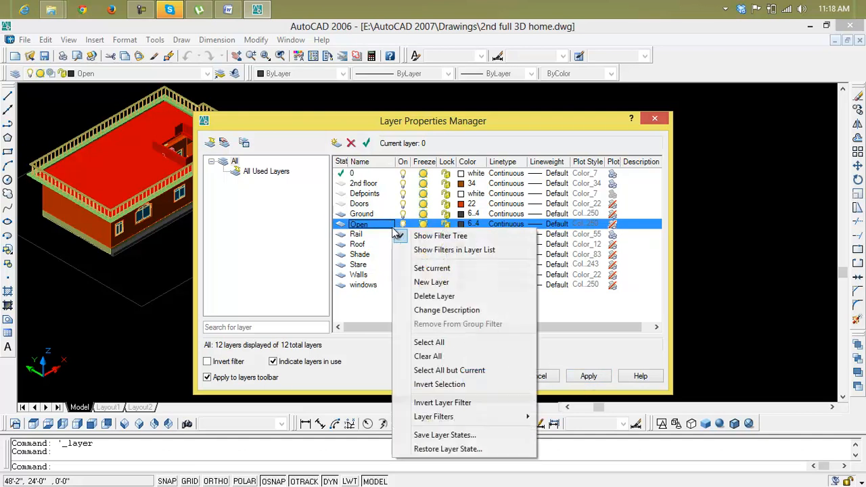
pyautogui.click(352, 143)
pyautogui.click(352, 143)
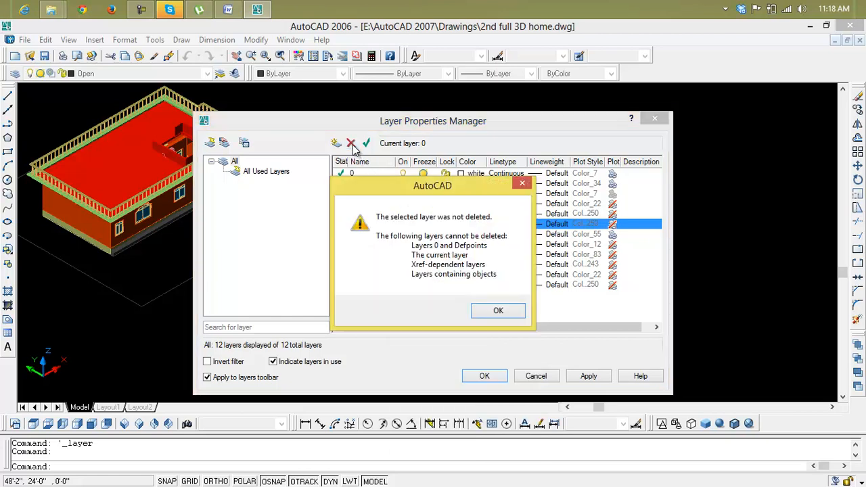
pyautogui.click(492, 312)
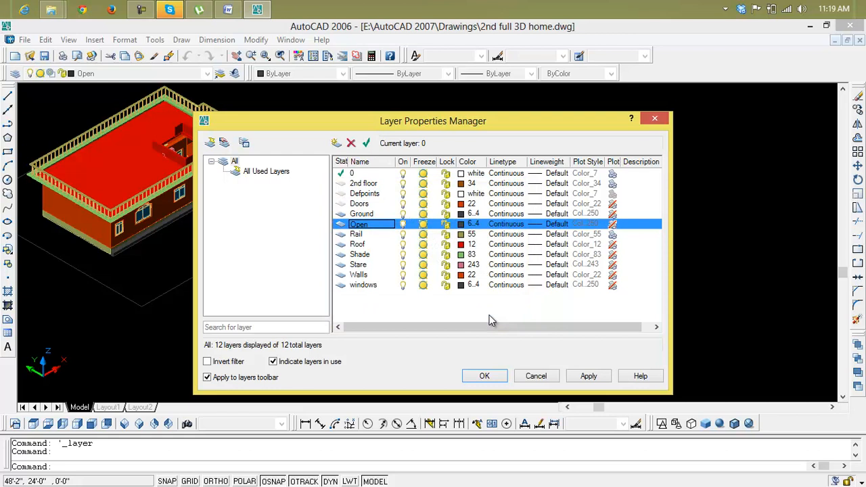
pyautogui.click(654, 119)
# Step: Erase the plot rectangle around the house
pyautogui.scroll(-6, 338, 269)
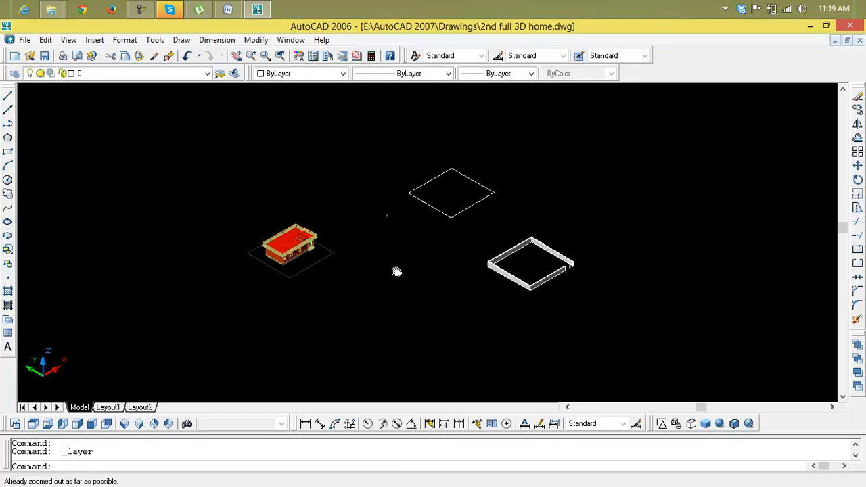
pyautogui.moveTo(392, 270); pyautogui.dragTo(350, 244, button='middle')
pyautogui.scroll(6, 440, 237)
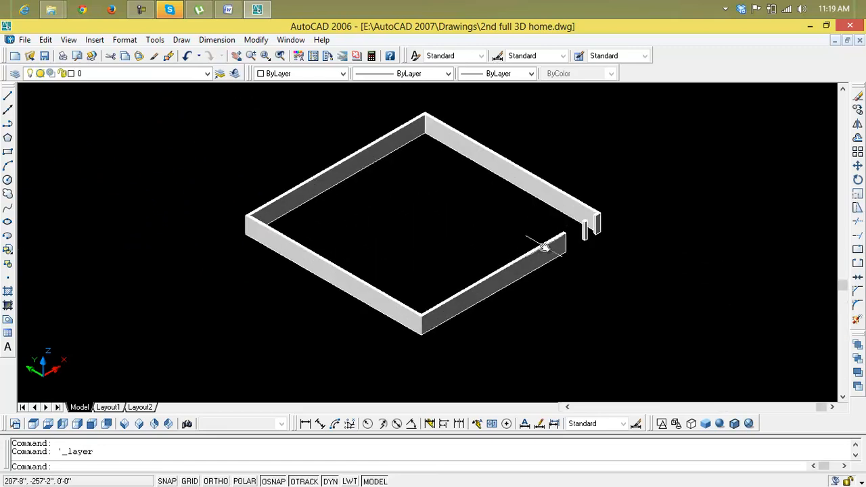
pyautogui.scroll(3, 377, 232)
pyautogui.scroll(-6, 383, 234)
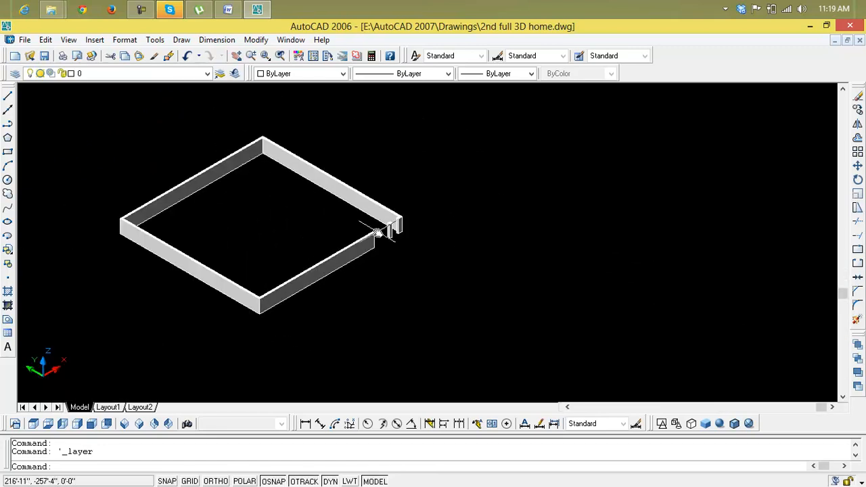
pyautogui.moveTo(383, 237); pyautogui.dragTo(863, 282, button='middle')
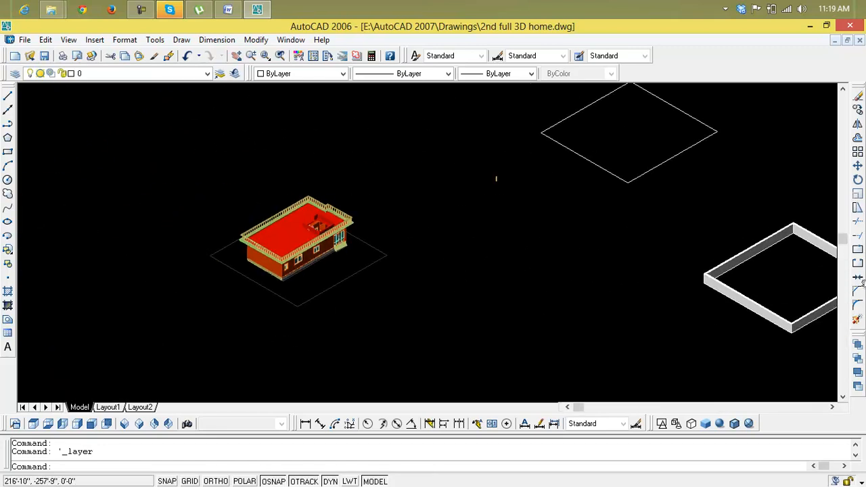
pyautogui.click(347, 280)
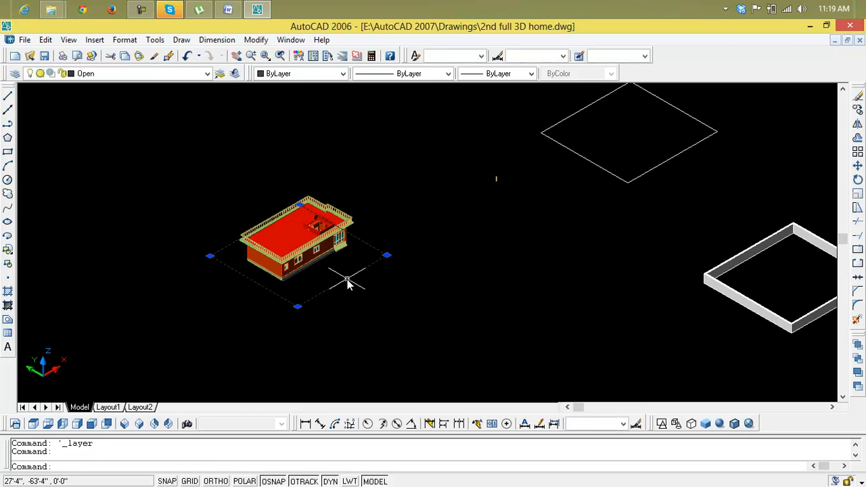
pyautogui.press('Delete')
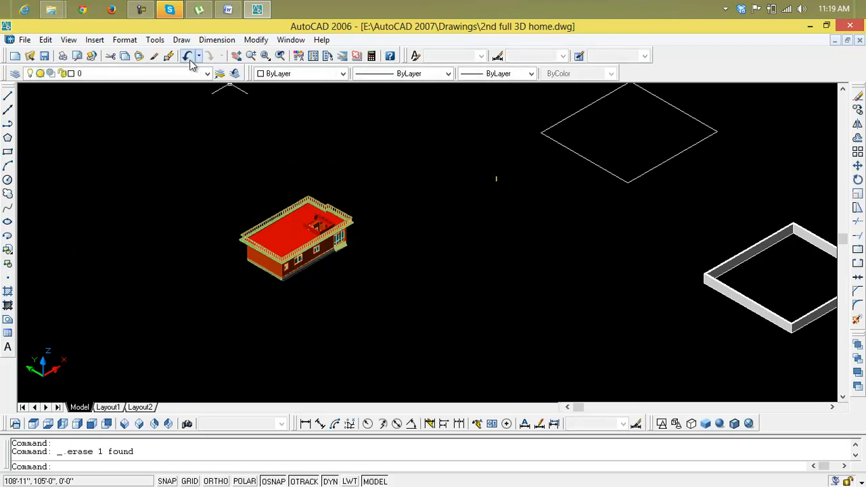
# Step: Delete the emptied Open layer and apply the change
pyautogui.click(17, 75)
pyautogui.click(378, 235)
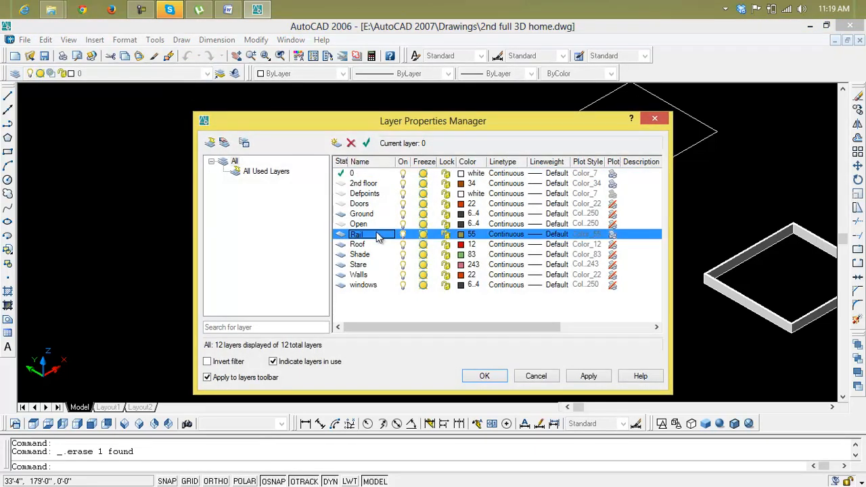
pyautogui.click(374, 226)
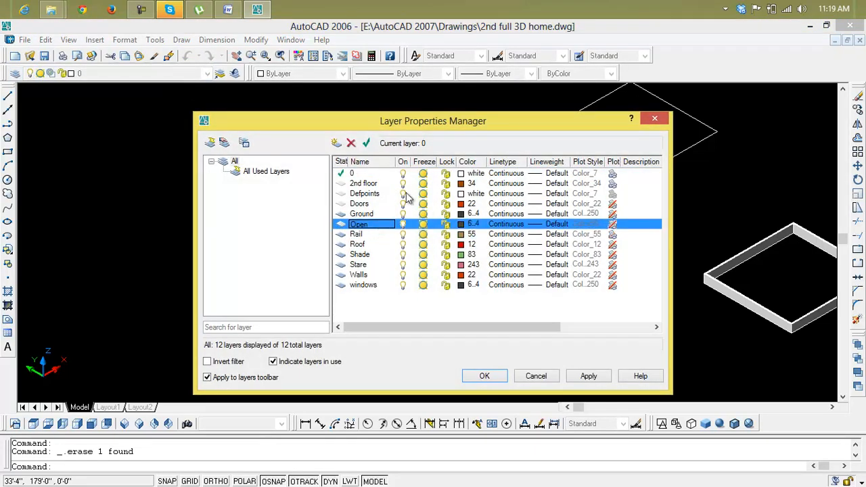
pyautogui.click(351, 143)
pyautogui.click(590, 376)
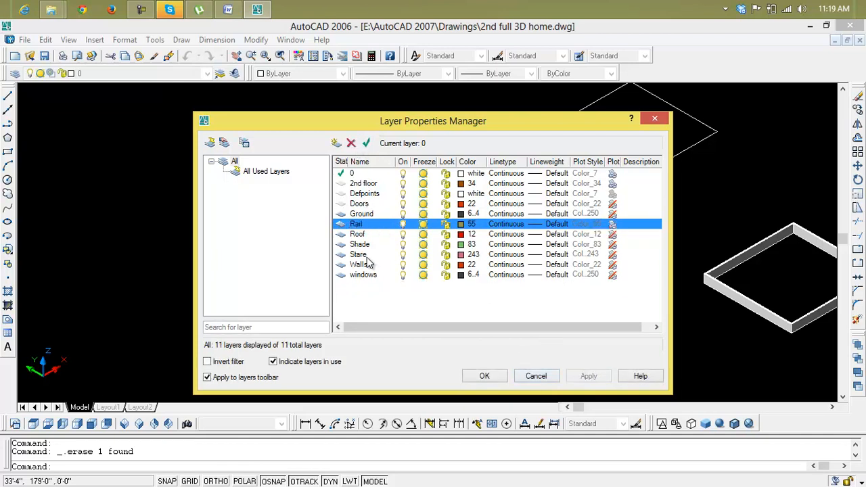
pyautogui.click(655, 120)
# Step: Create a new layer named Open with index color 80
pyautogui.click(654, 169)
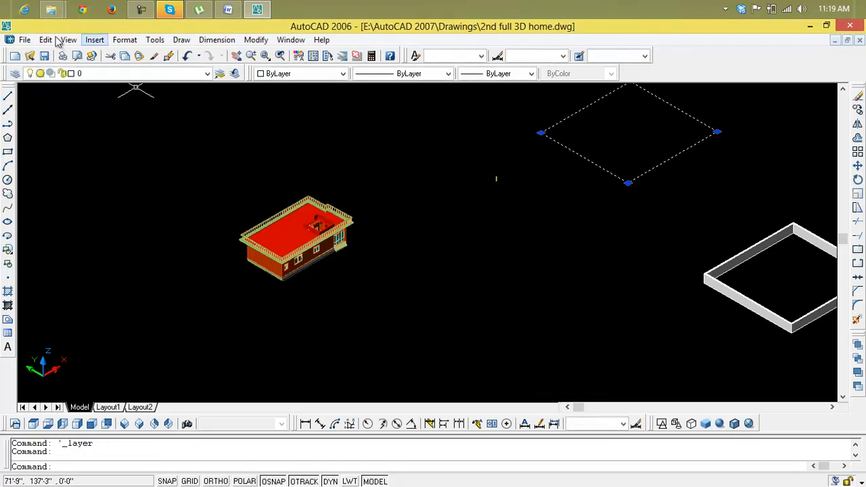
pyautogui.click(16, 74)
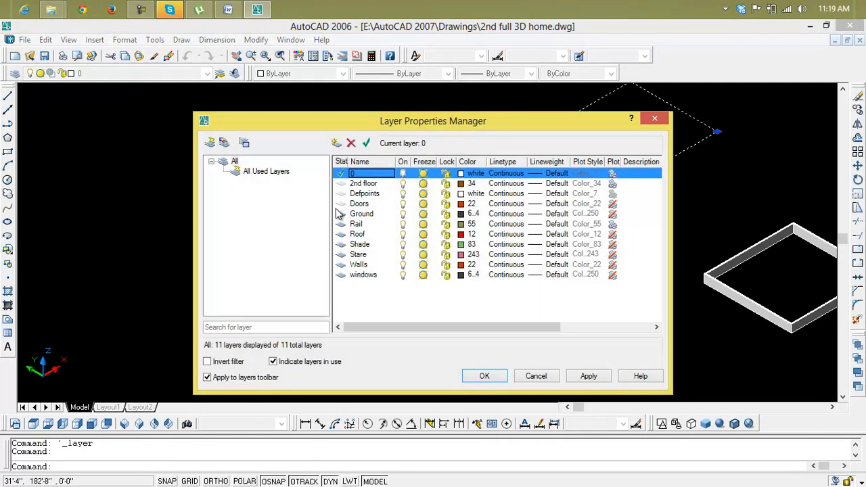
pyautogui.click(336, 143)
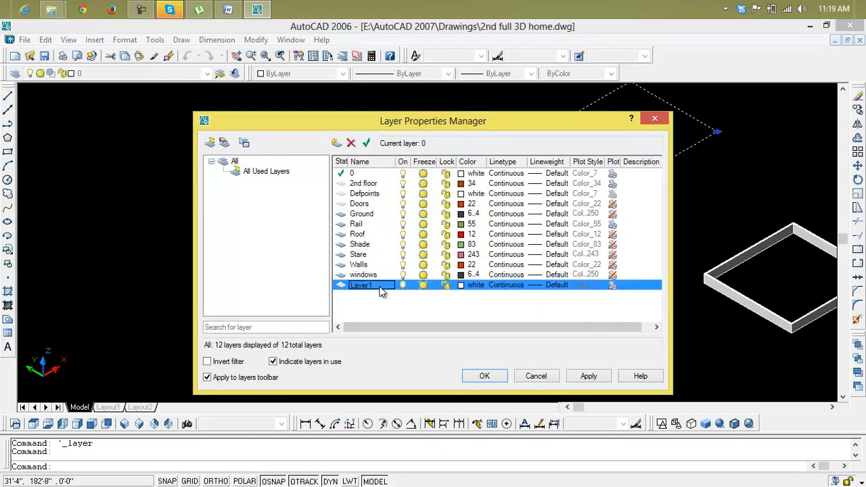
pyautogui.click(462, 284)
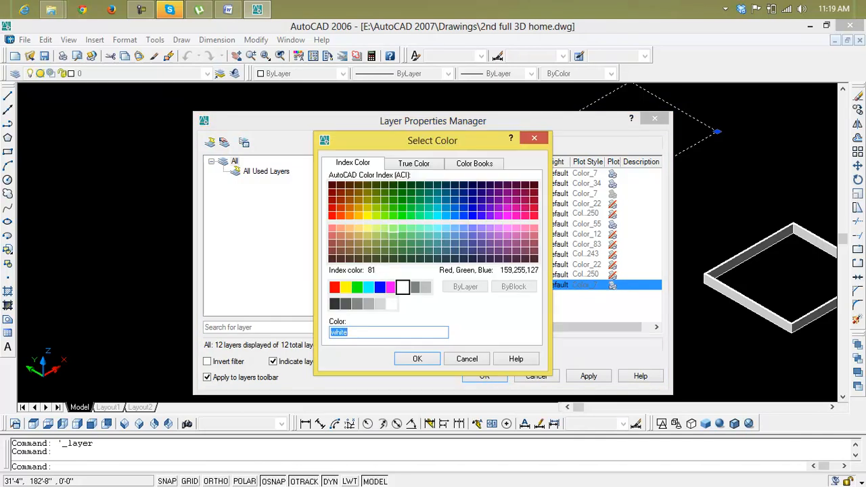
pyautogui.click(392, 215)
pyautogui.click(428, 360)
pyautogui.click(586, 379)
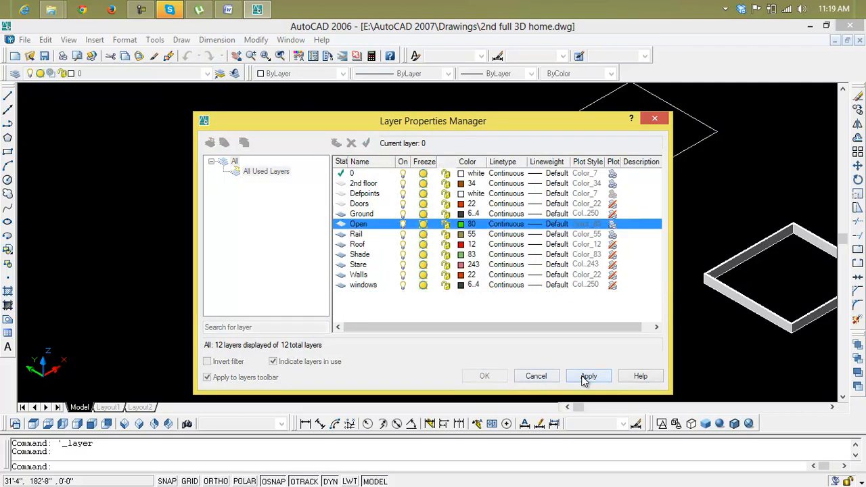
pyautogui.click(491, 381)
# Step: Assign the separate plot rectangle between the house and the boundary wall to the Open layer
pyautogui.click(632, 183)
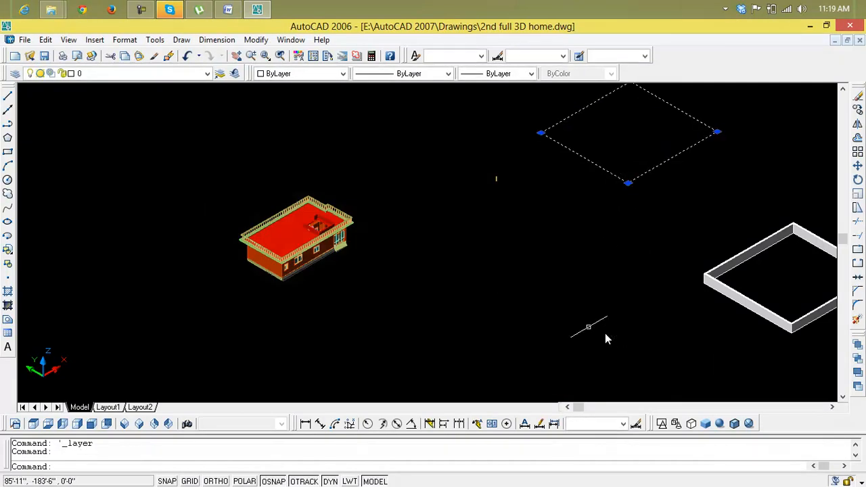
pyautogui.click(207, 74)
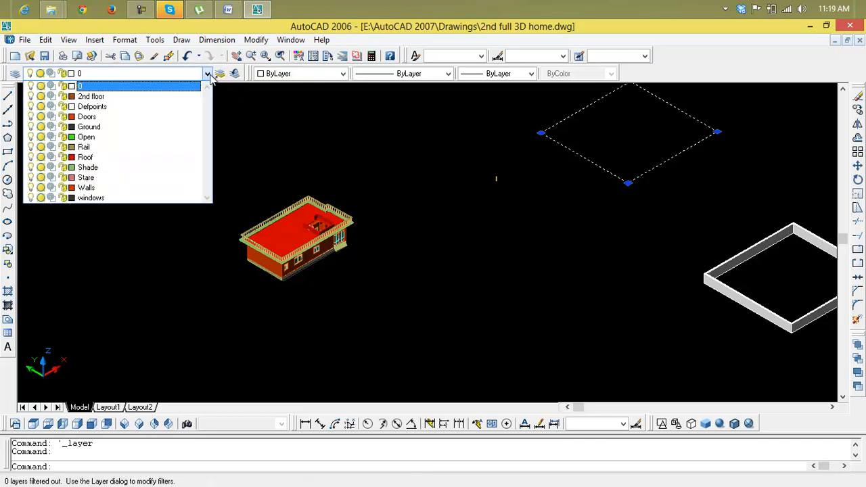
pyautogui.click(186, 132)
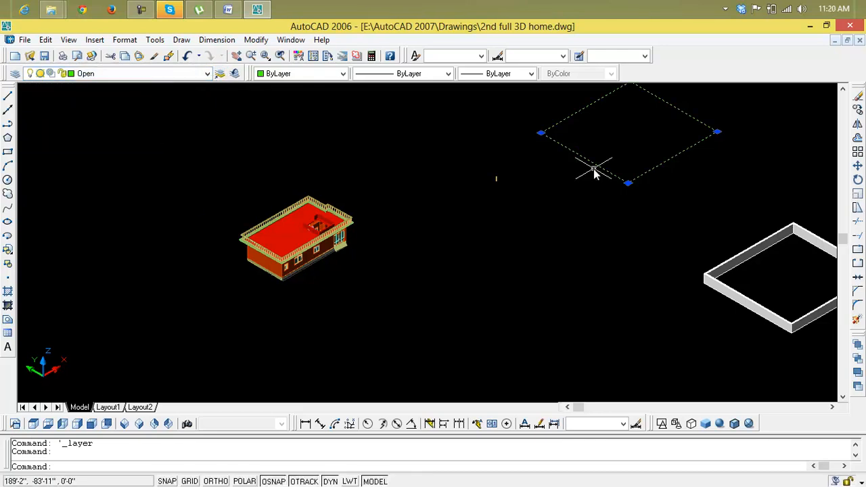
pyautogui.press('Escape')
pyautogui.press('Escape')
# Step: Move the green plot rectangle by its front corner so that it surrounds the house
pyautogui.moveTo(643, 176); pyautogui.dragTo(609, 184, button='middle')
pyautogui.write('m')
pyautogui.press('Return')
pyautogui.click(595, 194)
pyautogui.press('Return')
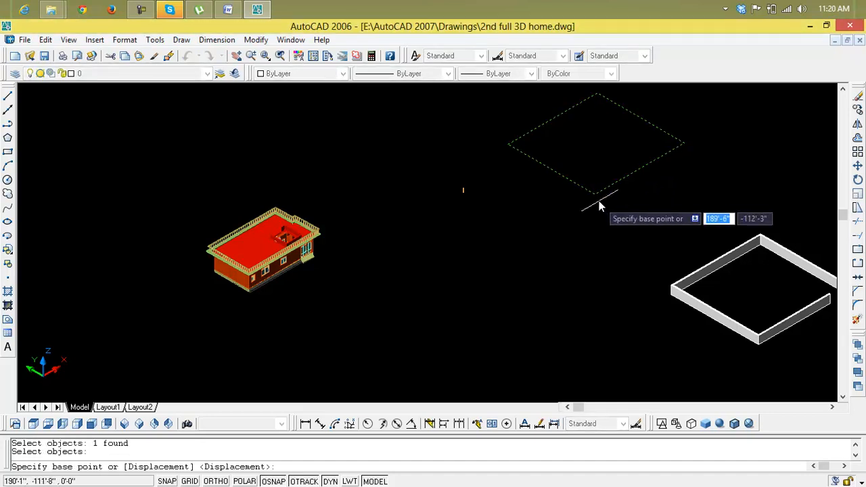
pyautogui.click(595, 195)
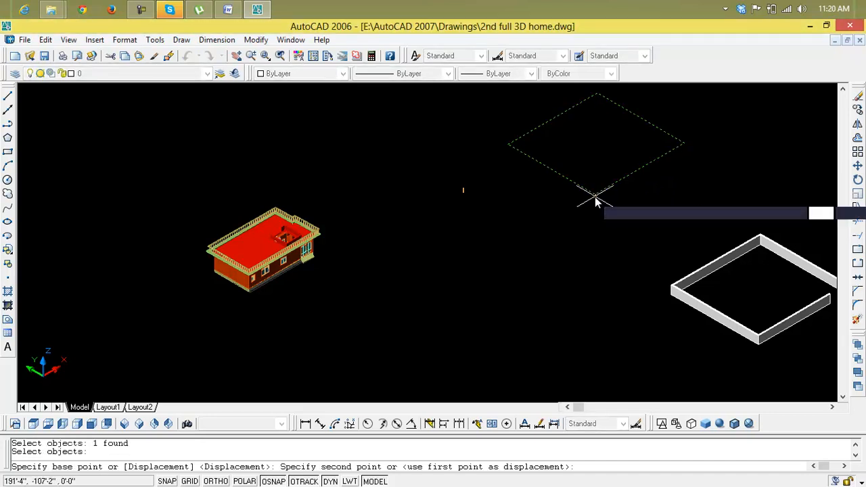
pyautogui.click(268, 322)
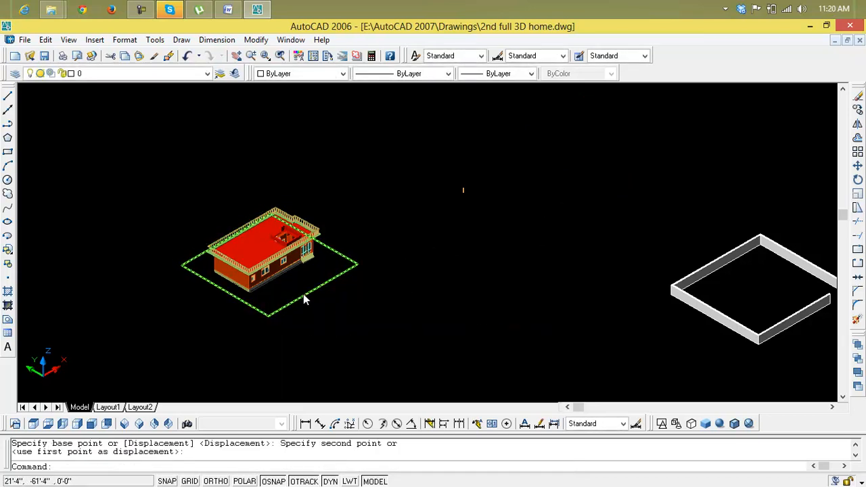
# Step: Extrude the green plot rectangle around the house by .1" with a 0 taper angle
pyautogui.scroll(5, 304, 296)
pyautogui.write('ext')
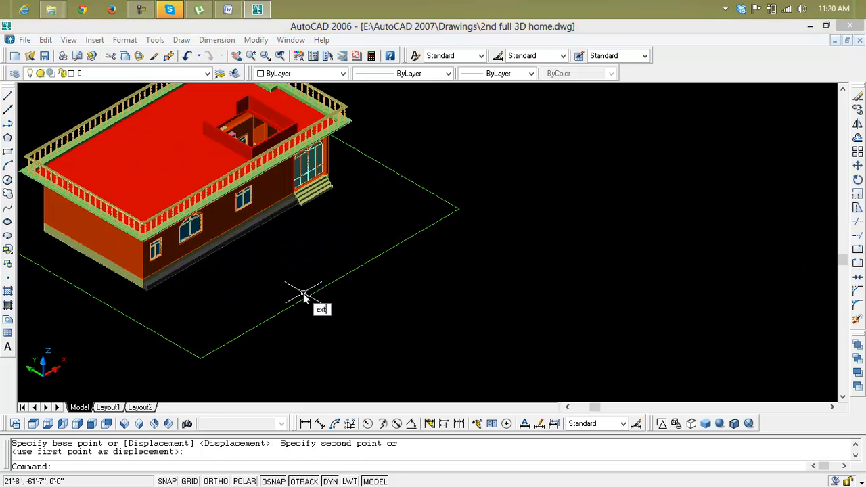
pyautogui.press('Return')
pyautogui.click(315, 301)
pyautogui.press('Return')
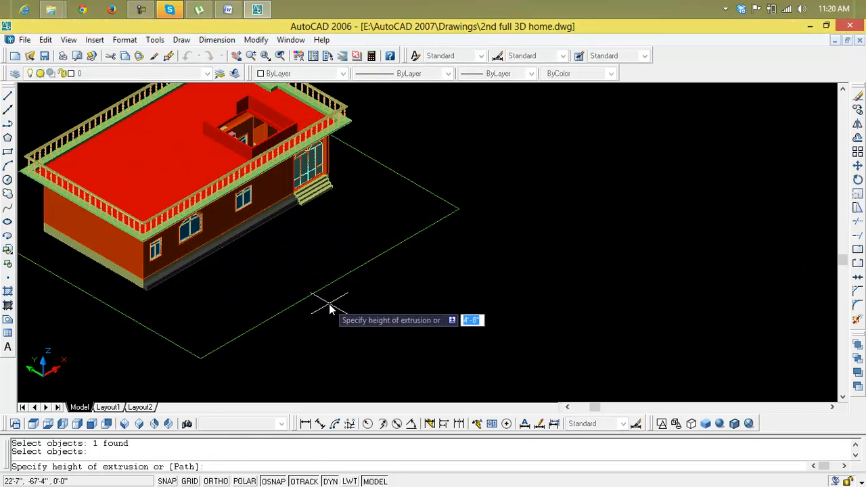
pyautogui.write('.1')
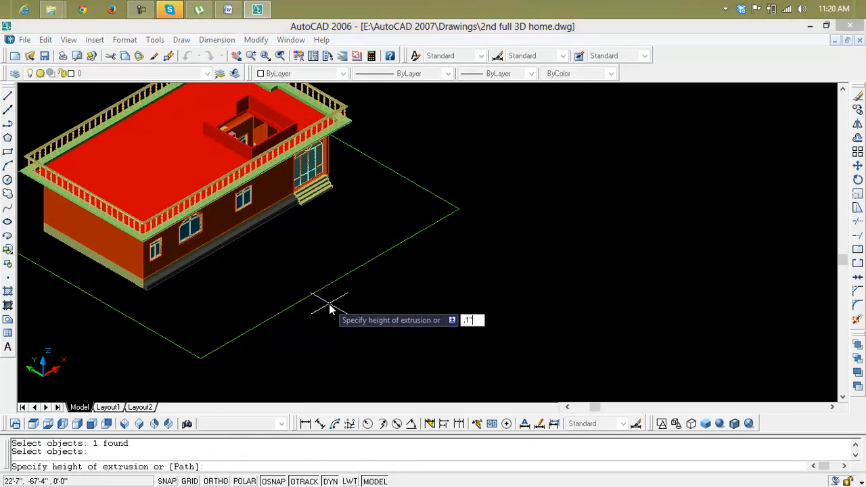
pyautogui.press('Return')
pyautogui.press('Return')
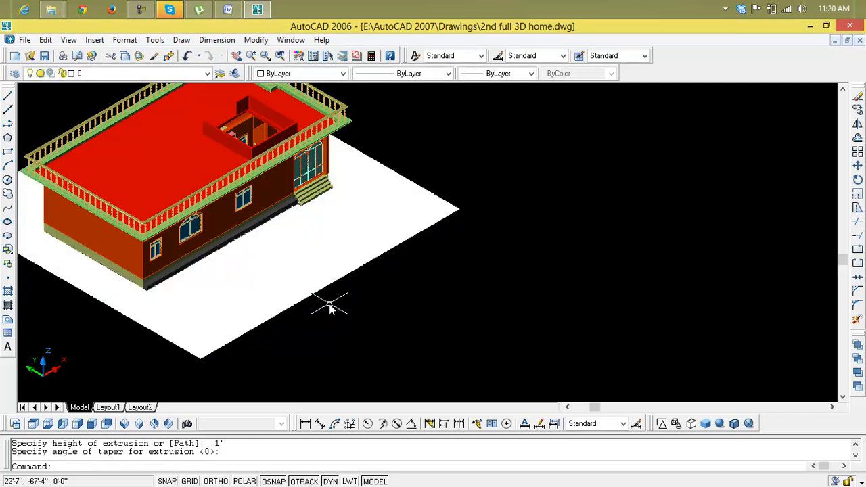
# Step: Assign the extruded ground slab around the house to the Open layer and clear the selection
pyautogui.click(318, 290)
pyautogui.click(395, 300)
pyautogui.click(325, 284)
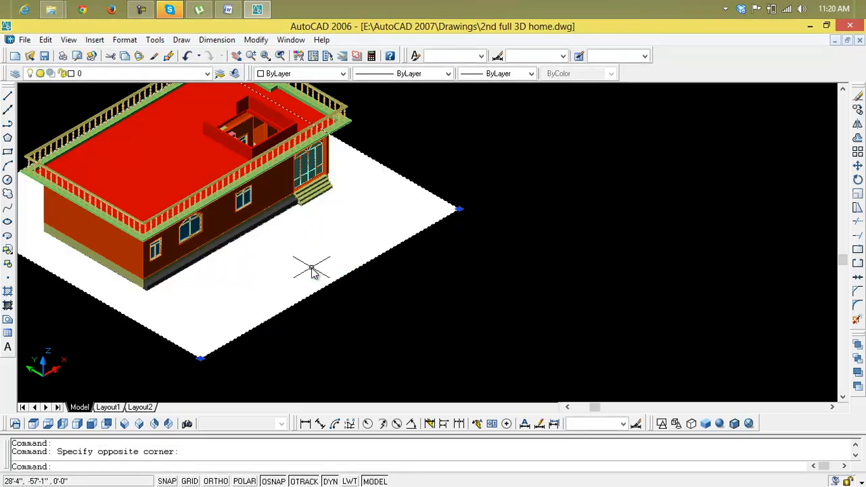
pyautogui.click(207, 75)
pyautogui.click(167, 137)
pyautogui.click(168, 135)
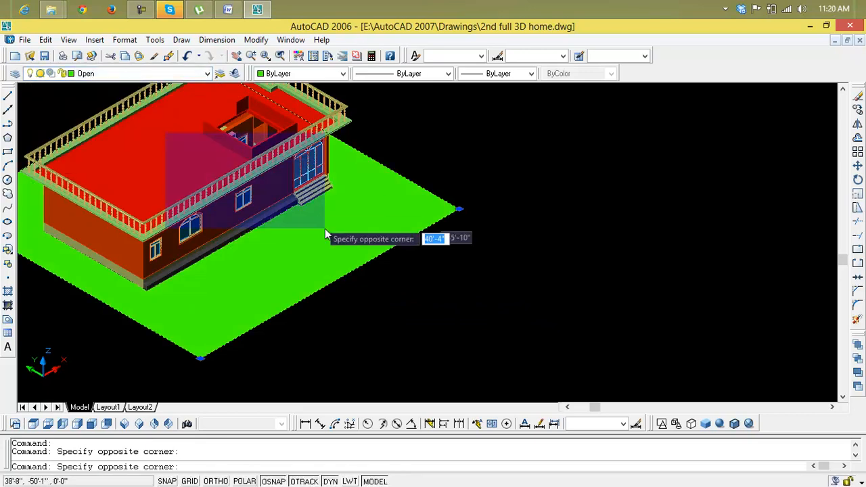
pyautogui.scroll(-4, 346, 257)
pyautogui.press('Escape')
pyautogui.press('Escape')
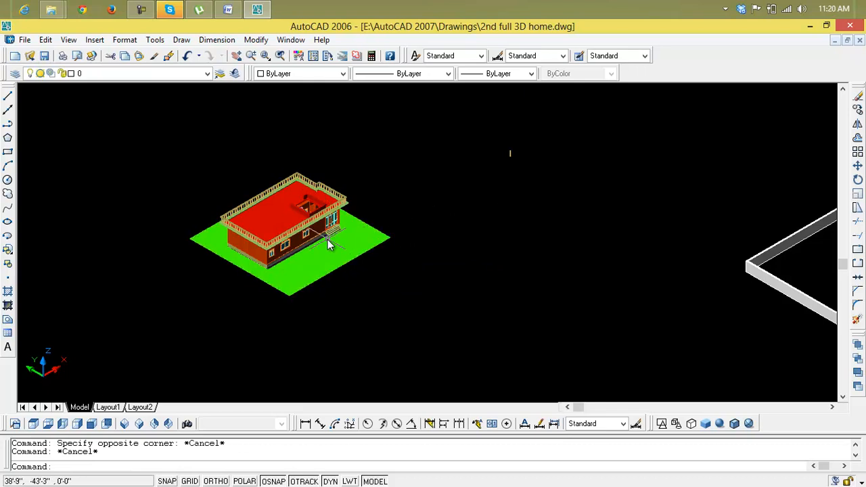
# Step: Lower the 3D viewpoint to 15 degrees from the XY plane, keeping 225 degrees from the X axis
pyautogui.scroll(2, 324, 242)
pyautogui.scroll(2, 324, 242)
pyautogui.scroll(2, 325, 239)
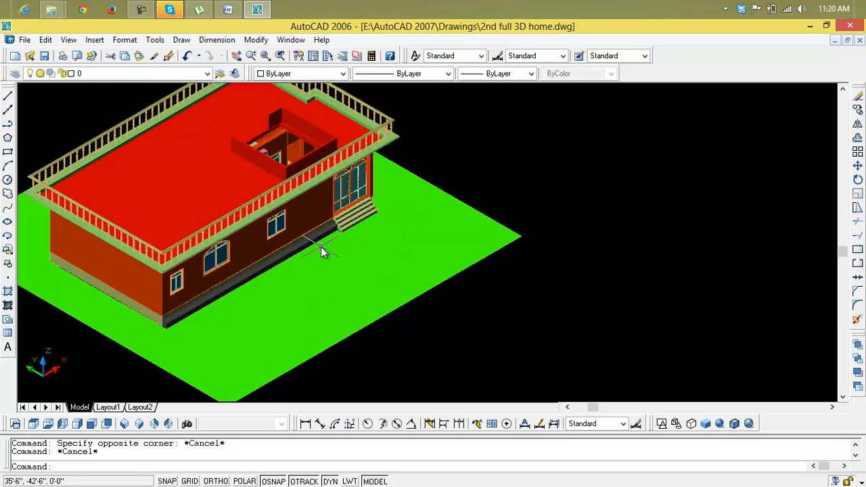
pyautogui.scroll(-2, 429, 216)
pyautogui.click(332, 209)
pyautogui.press('Delete')
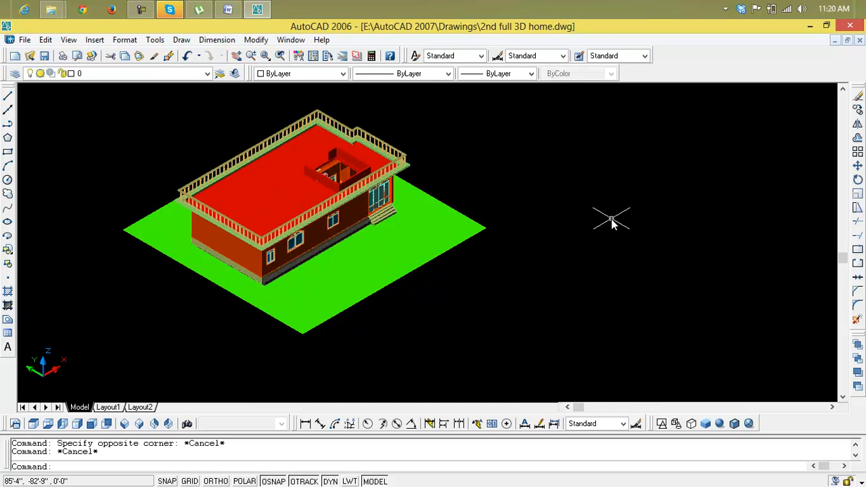
pyautogui.write('vp')
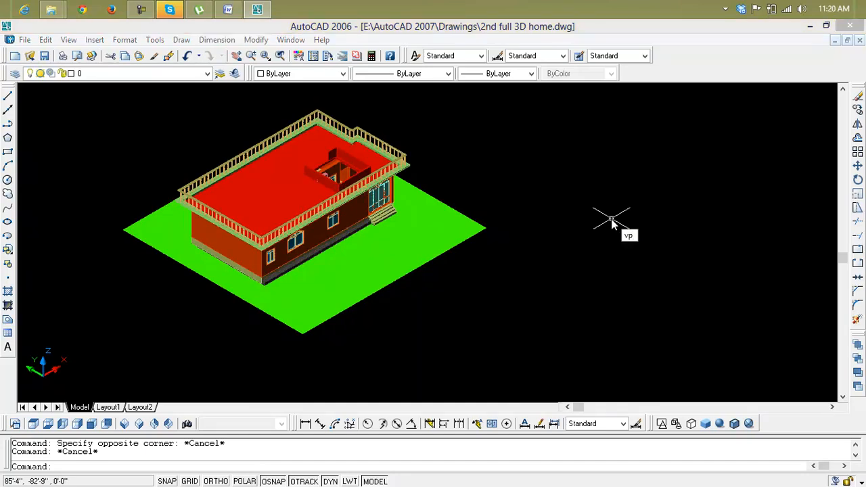
pyautogui.press('Return')
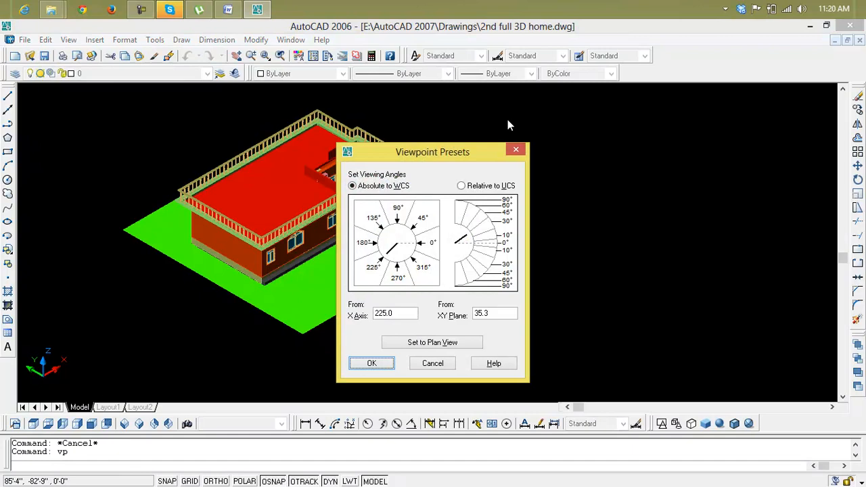
pyautogui.click(487, 314)
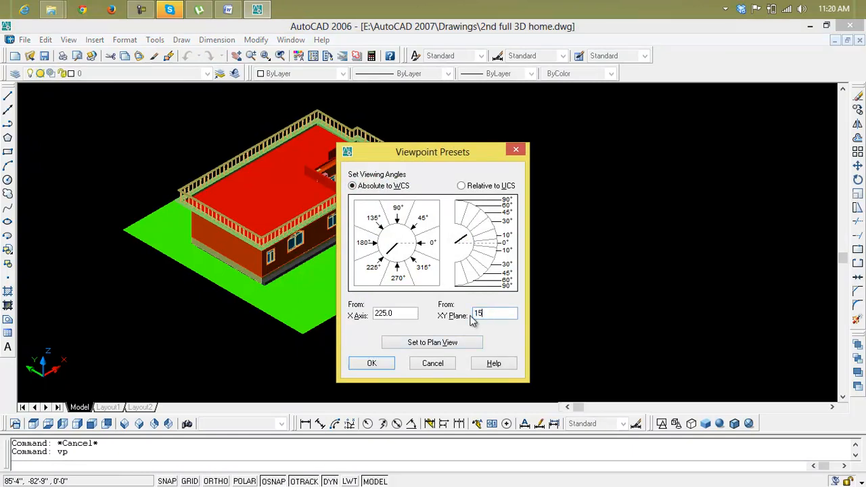
pyautogui.write('15')
pyautogui.click(371, 365)
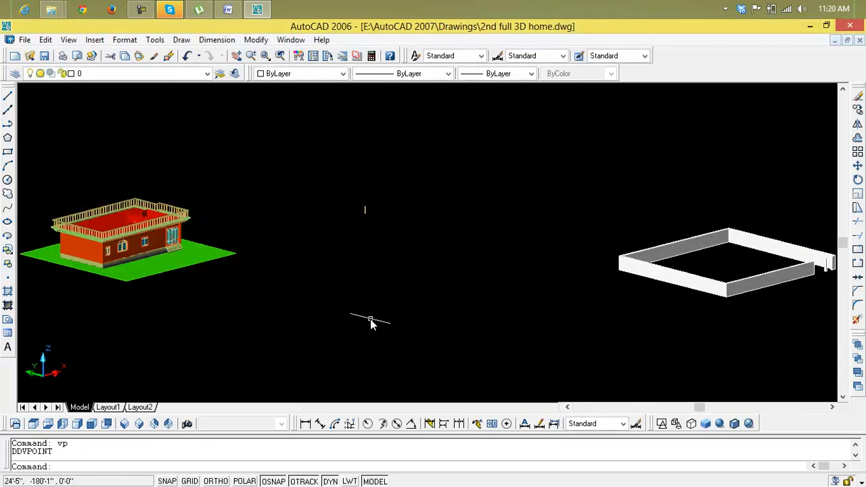
# Step: Examine the house on its green slab and the separate boundary wall from the lowered viewpoint
pyautogui.scroll(2, 78, 252)
pyautogui.moveTo(136, 251); pyautogui.dragTo(294, 249, button='middle')
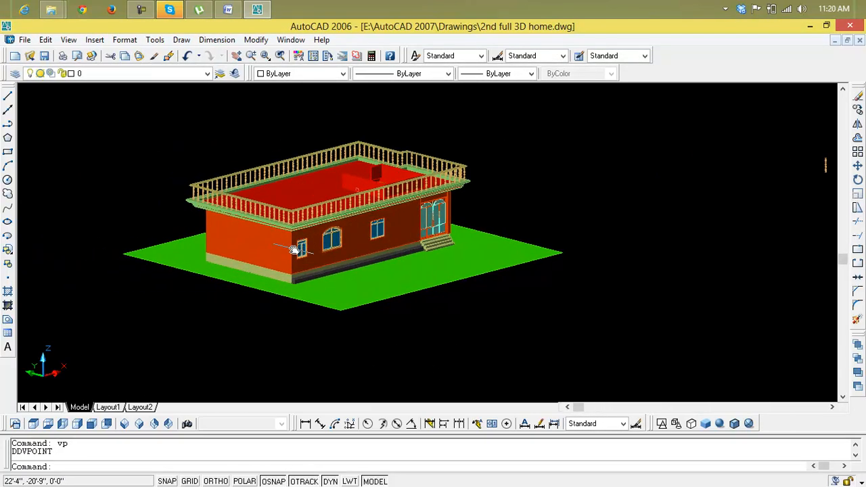
pyautogui.scroll(3, 294, 249)
pyautogui.scroll(-3, 294, 249)
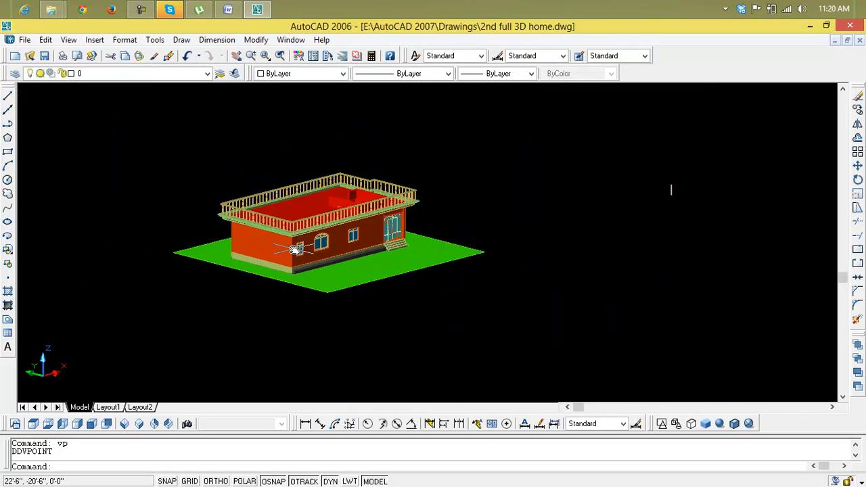
pyautogui.scroll(-4, 294, 249)
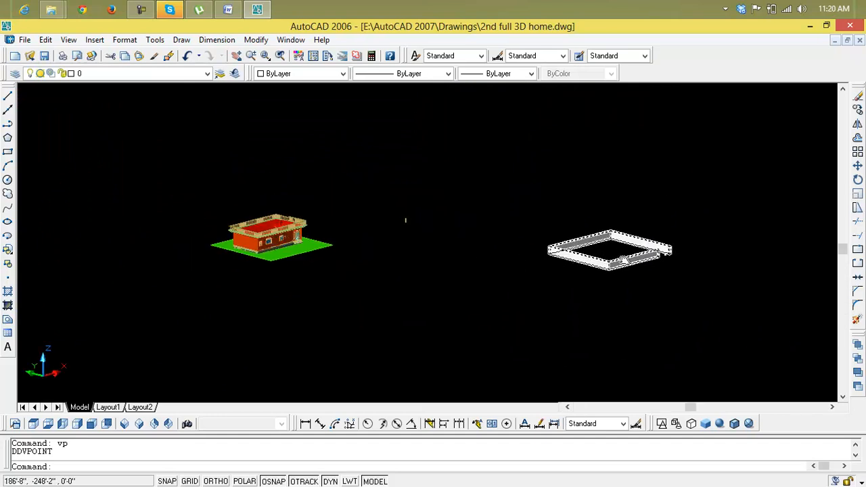
pyautogui.scroll(2, 609, 262)
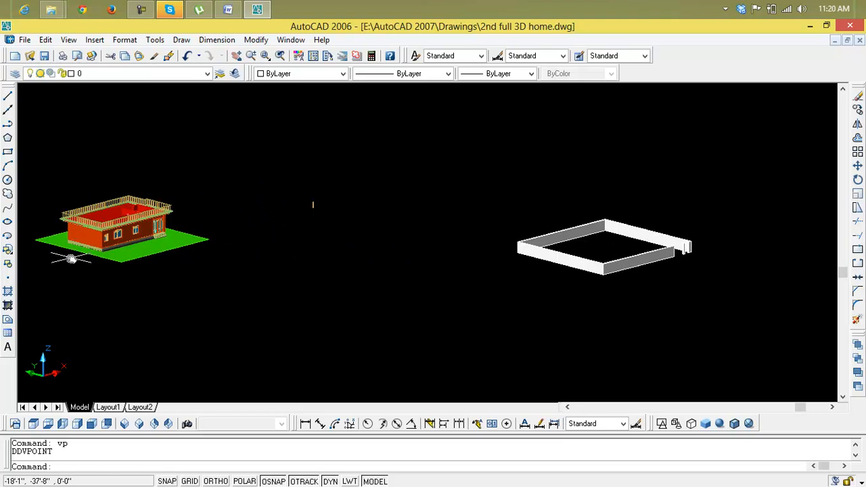
pyautogui.scroll(2, 587, 263)
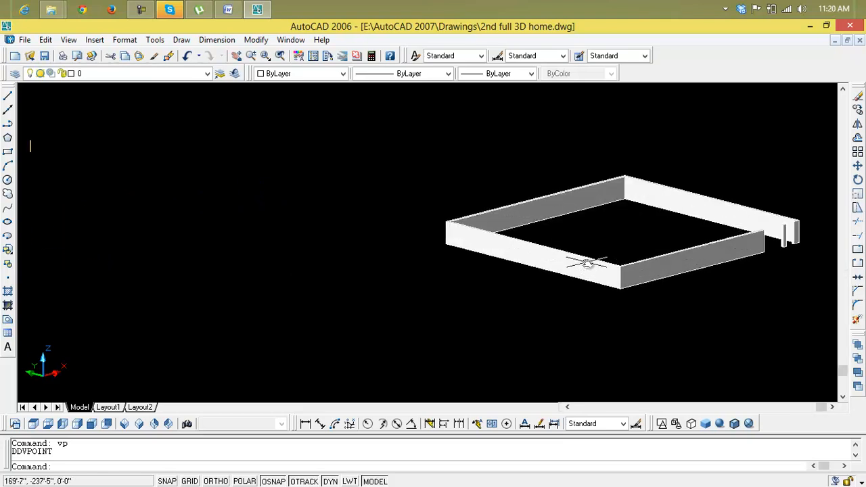
pyautogui.scroll(-4, 588, 262)
pyautogui.moveTo(587, 263); pyautogui.dragTo(479, 289, button='middle')
pyautogui.scroll(-4, 479, 289)
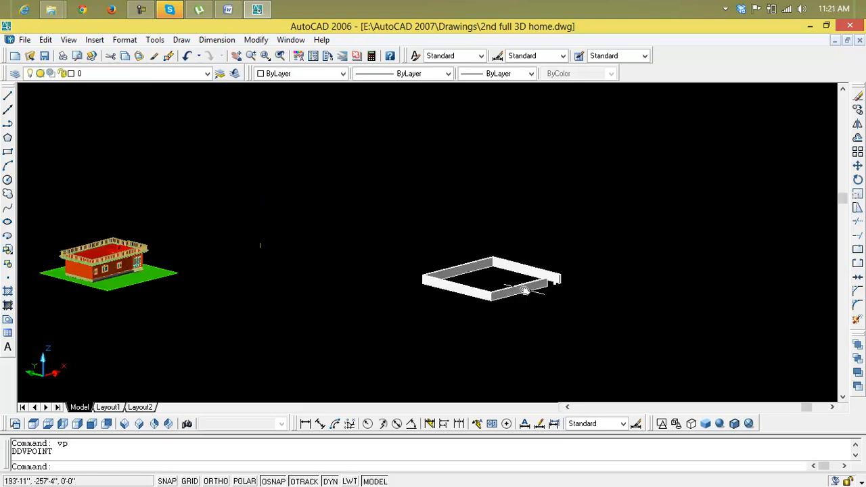
pyautogui.scroll(8, 525, 278)
pyautogui.scroll(5, 529, 278)
pyautogui.scroll(-6, 567, 276)
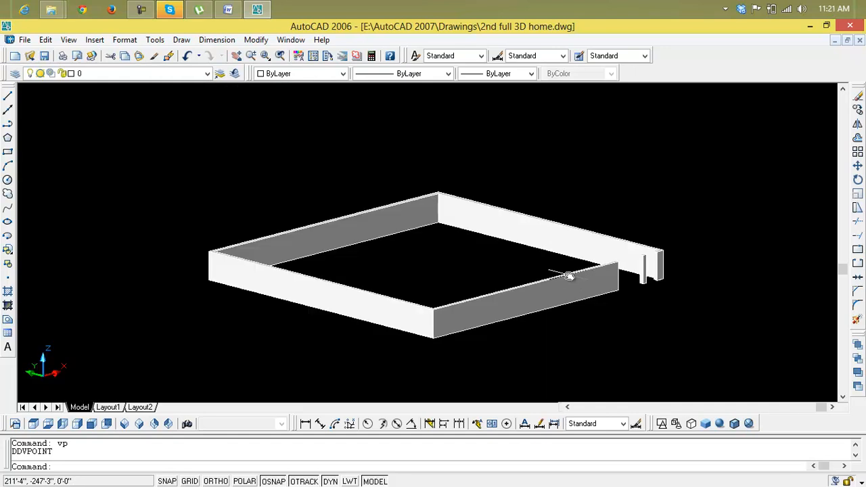
# Step: Move the boundary wall by its front bottom corner onto the front corner of the green slab so it encloses the house
pyautogui.write('m')
pyautogui.press('Return')
pyautogui.click(569, 295)
pyautogui.press('Return')
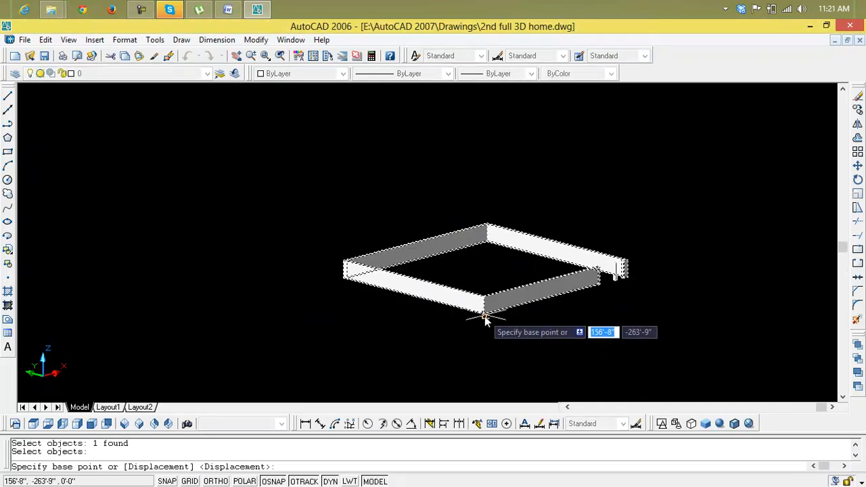
pyautogui.scroll(5, 484, 317)
pyautogui.click(480, 312)
pyautogui.scroll(-10, 405, 319)
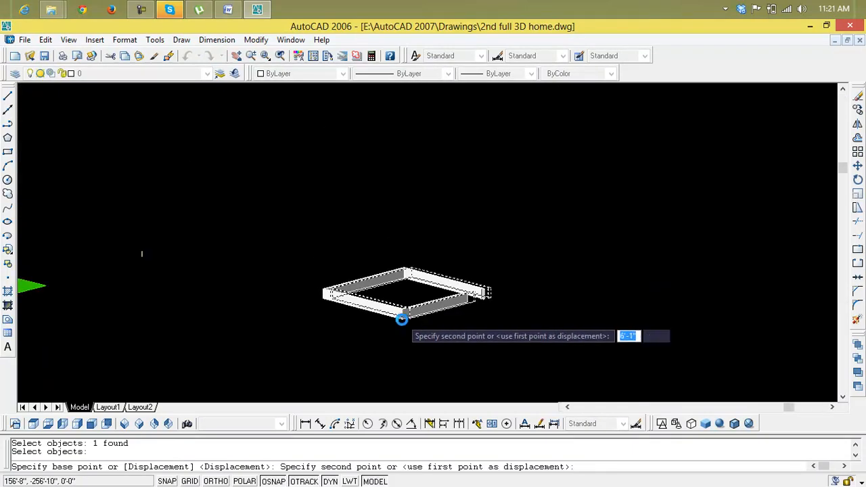
pyautogui.moveTo(404, 319); pyautogui.dragTo(523, 318, button='middle')
pyautogui.scroll(6, 350, 320)
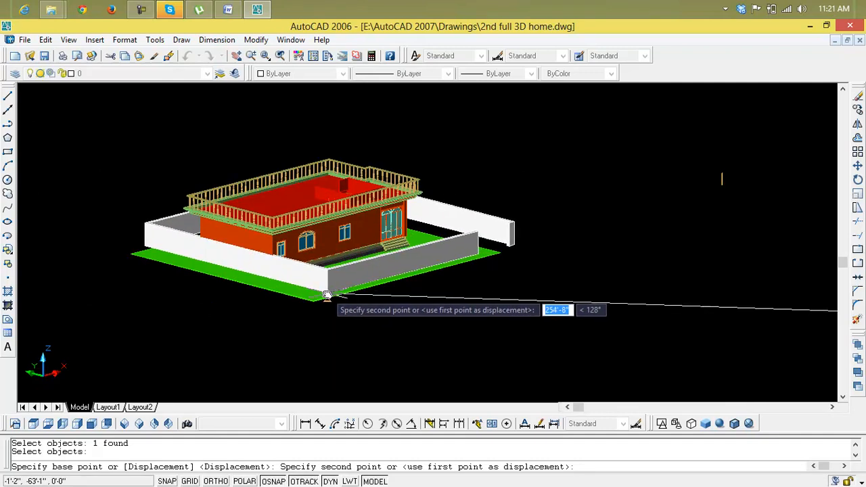
pyautogui.scroll(8, 478, 310)
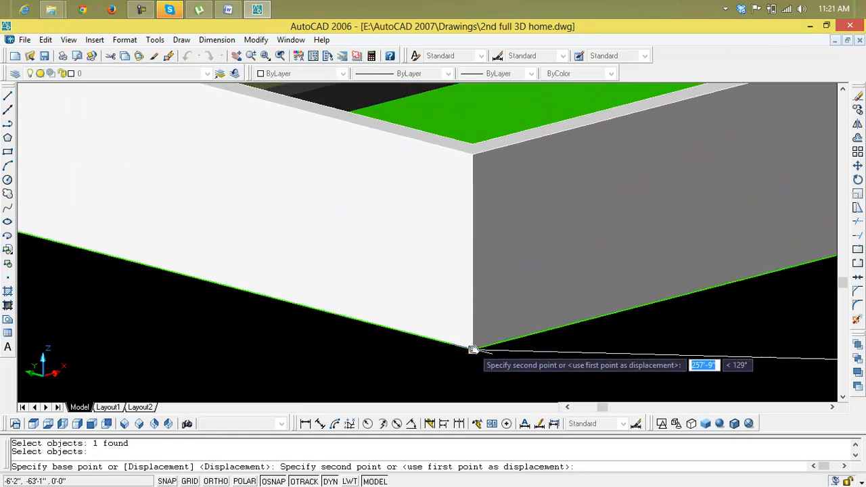
pyautogui.click(472, 346)
pyautogui.scroll(-8, 477, 342)
pyautogui.scroll(-3, 495, 328)
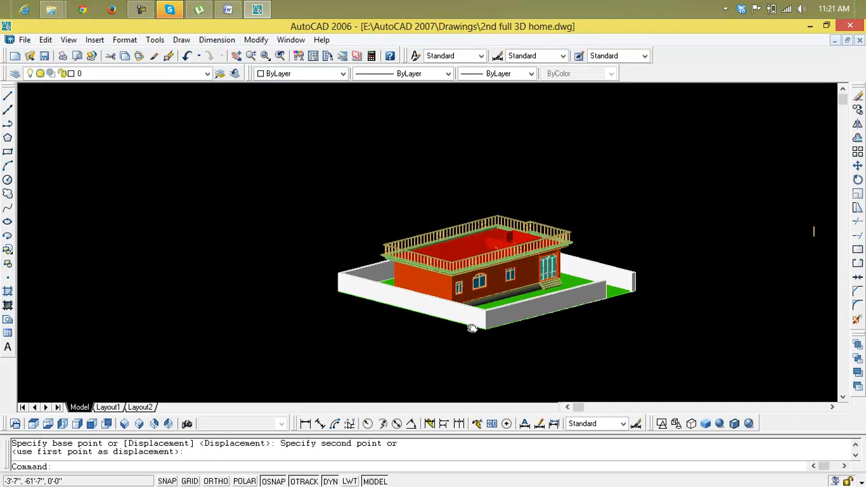
# Step: Set the color of the low walls around the roof's stair opening to Magenta
pyautogui.scroll(3, 450, 278)
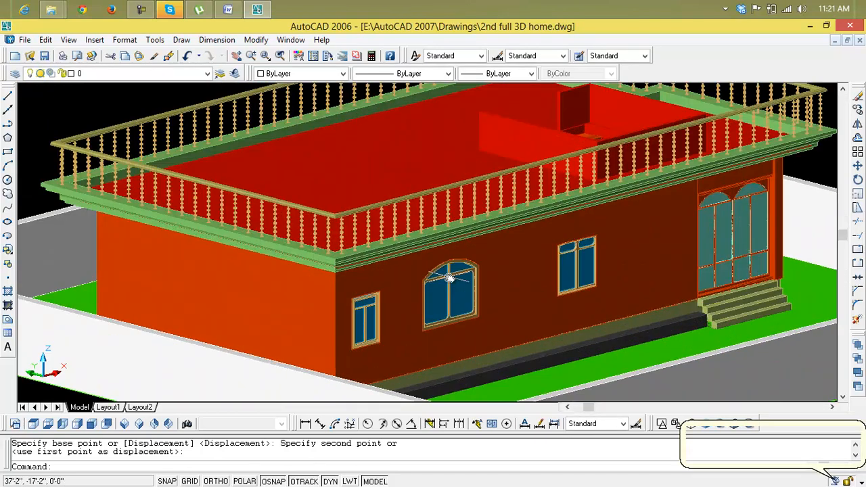
pyautogui.scroll(-4, 450, 278)
pyautogui.scroll(2, 460, 297)
pyautogui.moveTo(462, 296); pyautogui.dragTo(477, 327, button='middle')
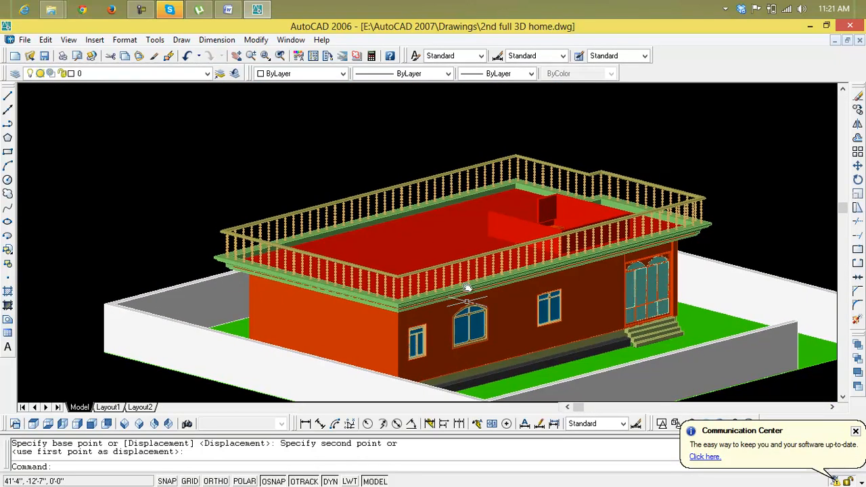
pyautogui.scroll(3, 464, 234)
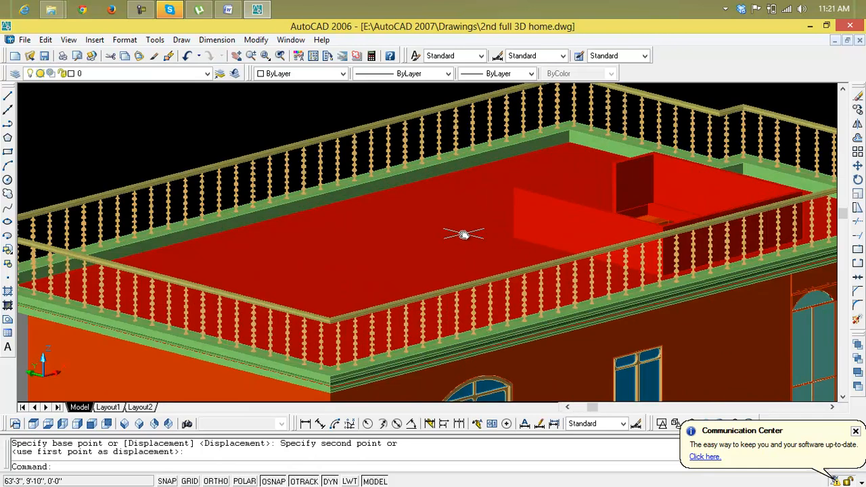
pyautogui.click(591, 211)
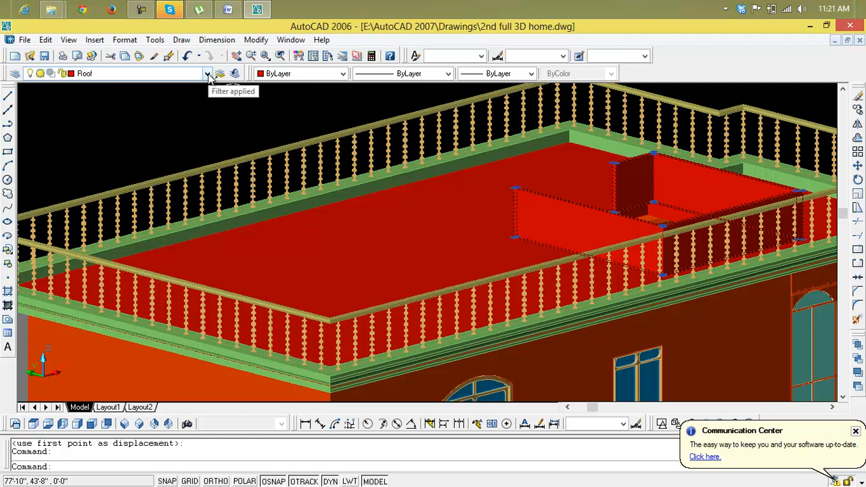
pyautogui.click(343, 73)
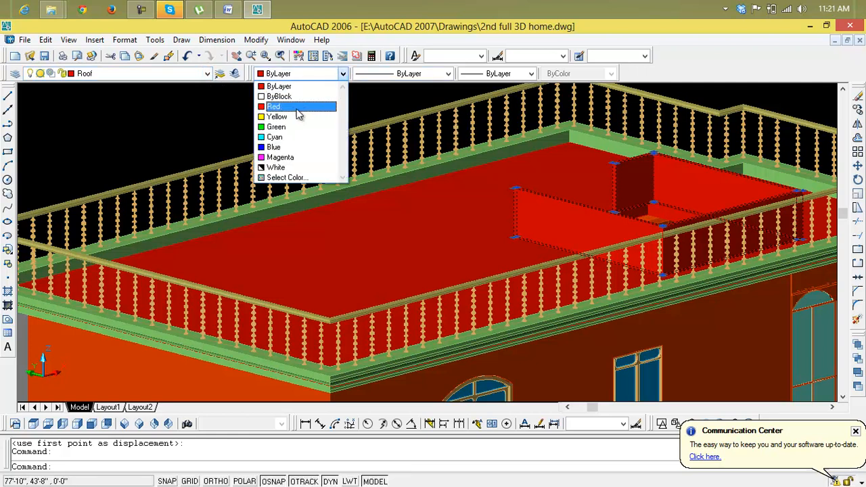
pyautogui.click(298, 158)
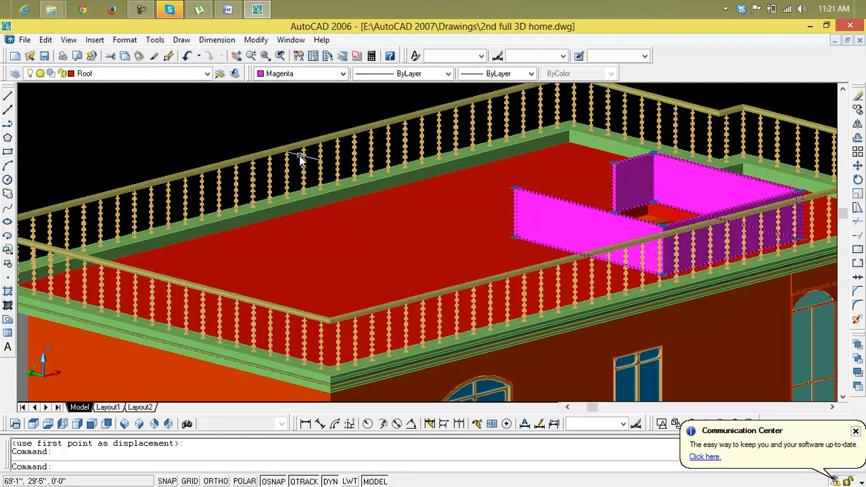
# Step: Change the color of the low walls around the roof's stair opening to index color 43
pyautogui.click(343, 73)
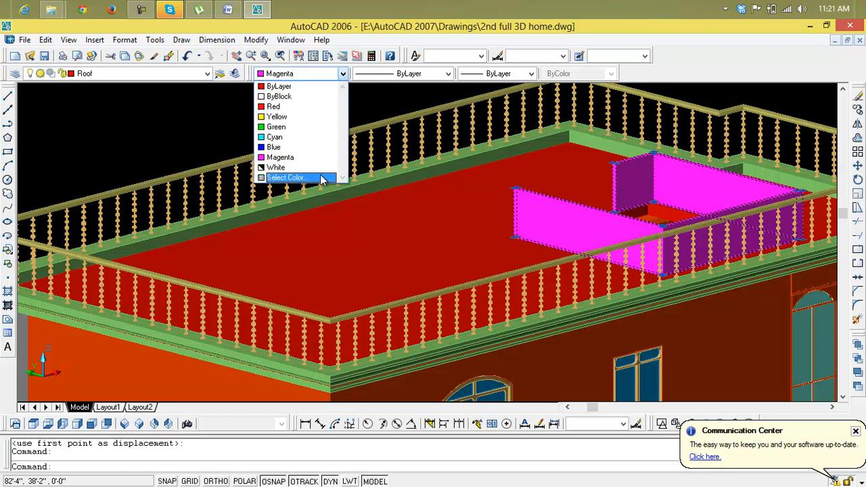
pyautogui.click(324, 178)
pyautogui.click(402, 185)
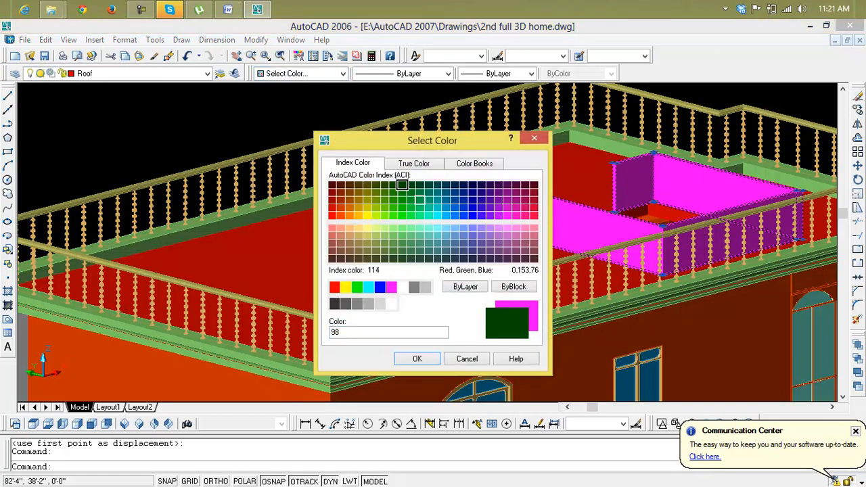
pyautogui.click(419, 200)
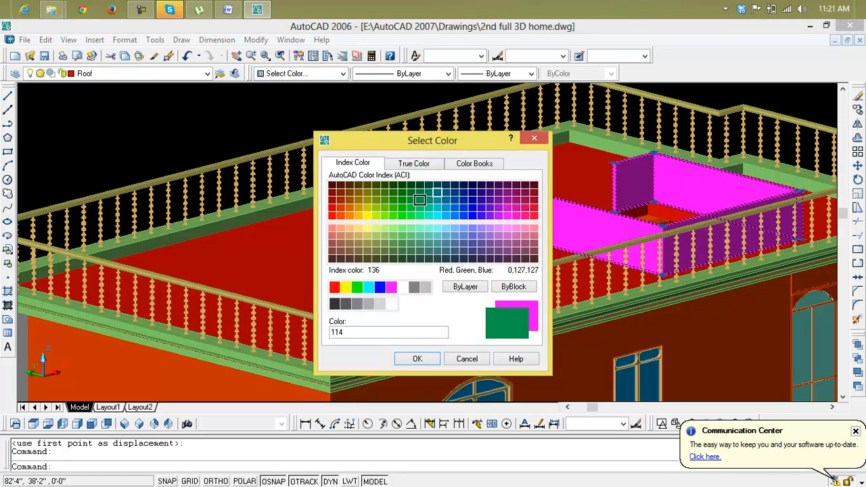
pyautogui.click(358, 235)
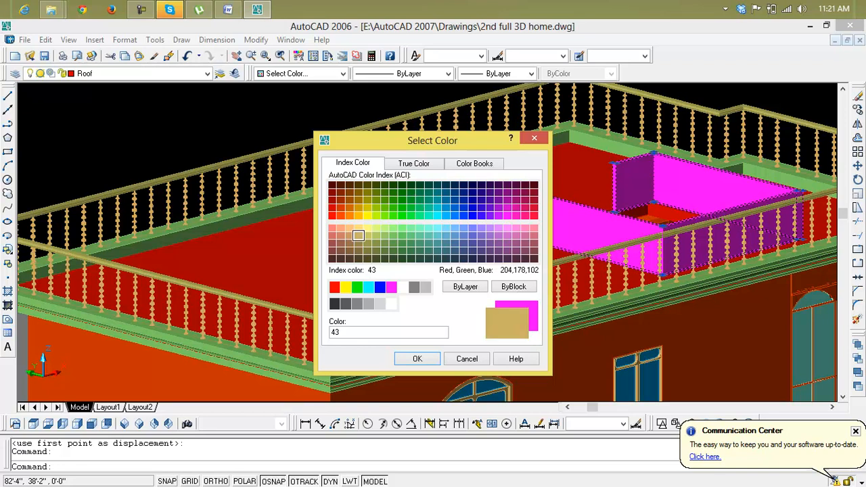
pyautogui.click(417, 359)
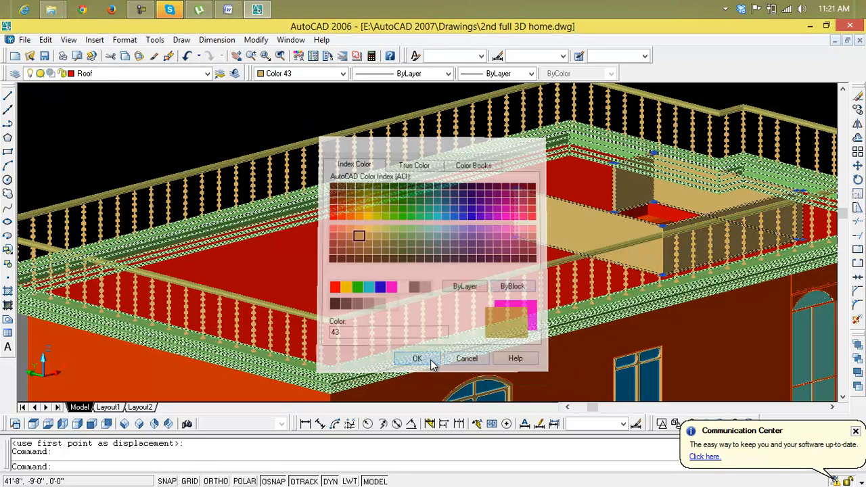
pyautogui.press('Escape')
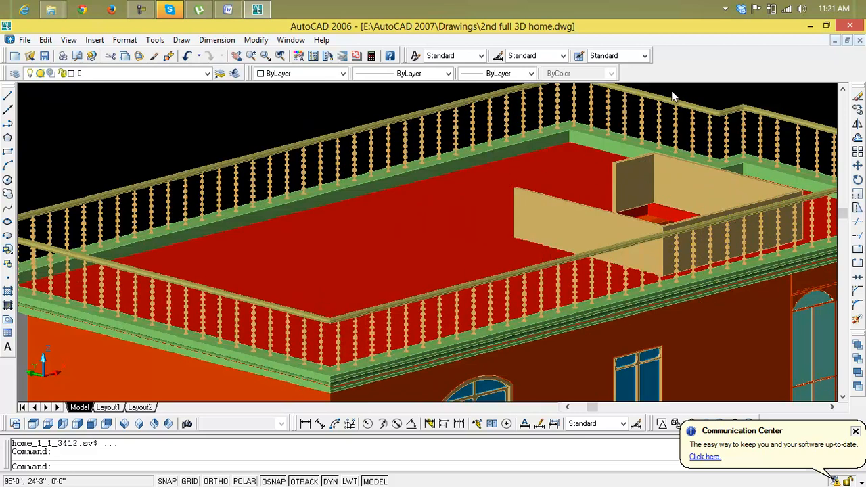
# Step: Examine the boundary wall's gate opening beside the house and the location the wall was moved from
pyautogui.scroll(-5, 719, 196)
pyautogui.moveTo(636, 194); pyautogui.dragTo(255, 166, button='middle')
pyautogui.scroll(-2, 350, 182)
pyautogui.moveTo(355, 184); pyautogui.dragTo(356, 206, button='middle')
pyautogui.scroll(6, 410, 208)
pyautogui.scroll(-8, 412, 225)
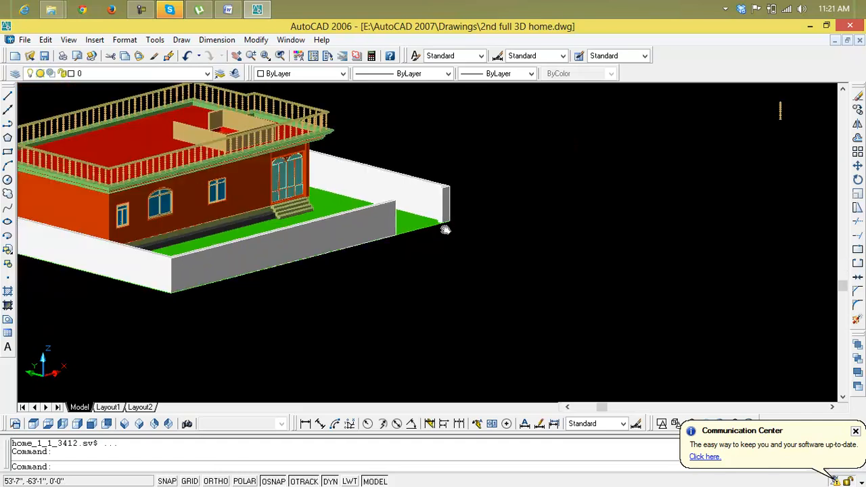
pyautogui.moveTo(579, 255); pyautogui.dragTo(470, 246, button='middle')
pyautogui.scroll(6, 638, 236)
pyautogui.scroll(-5, 643, 237)
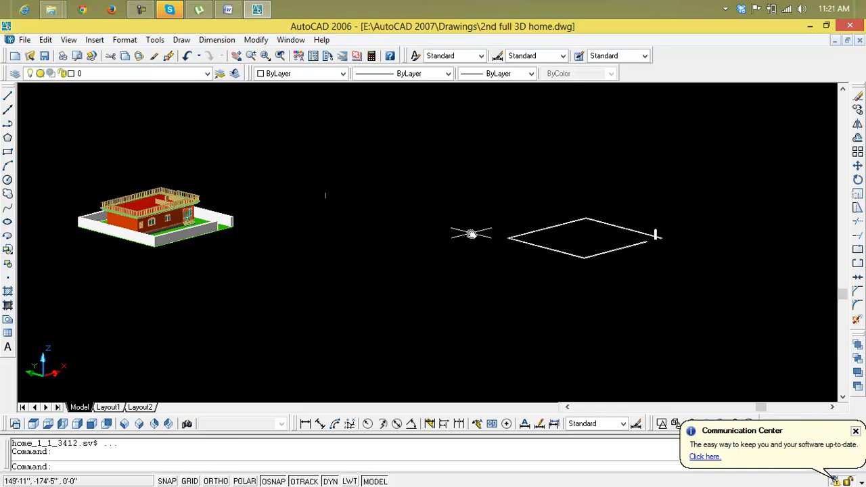
# Step: Undo the color changes to the stair opening walls and the move of the boundary wall
pyautogui.scroll(8, 471, 234)
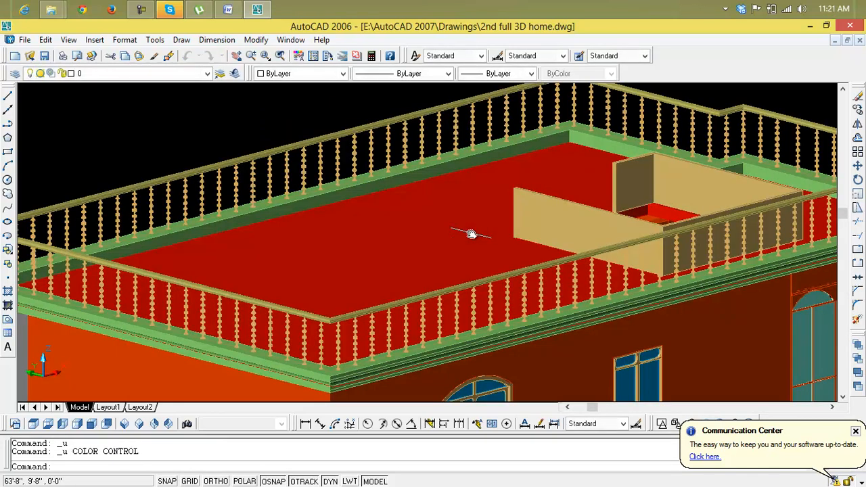
pyautogui.scroll(-8, 472, 234)
pyautogui.hotkey('ctrl', 'z')
pyautogui.hotkey('ctrl', 'z')
pyautogui.hotkey('ctrl', 'z')
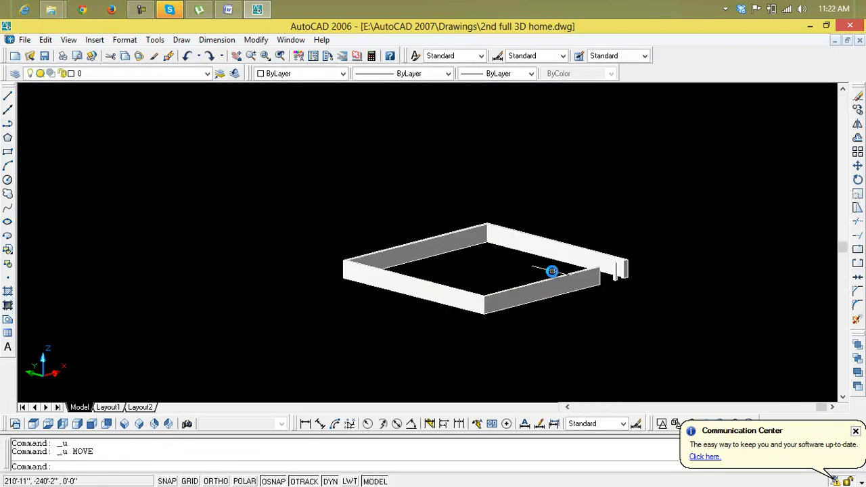
# Step: Move the whole boundary wall, including its separate gate pillar, by its front bottom corner onto the front corner of the green slab
pyautogui.scroll(3, 588, 278)
pyautogui.scroll(-6, 654, 224)
pyautogui.click(680, 199)
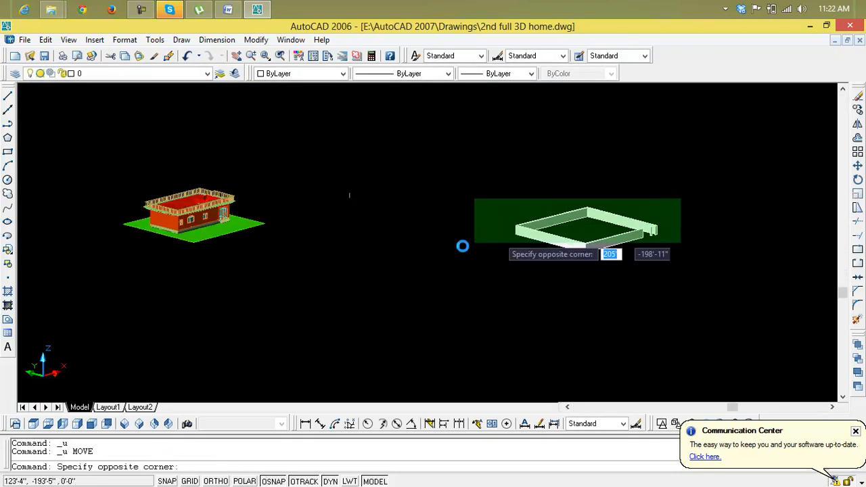
pyautogui.click(442, 277)
pyautogui.write('m')
pyautogui.press('Return')
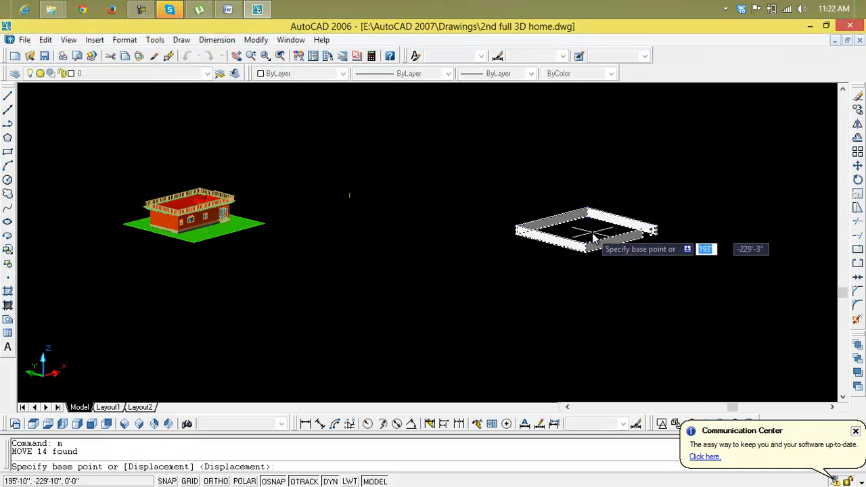
pyautogui.scroll(5, 593, 257)
pyautogui.scroll(2, 570, 353)
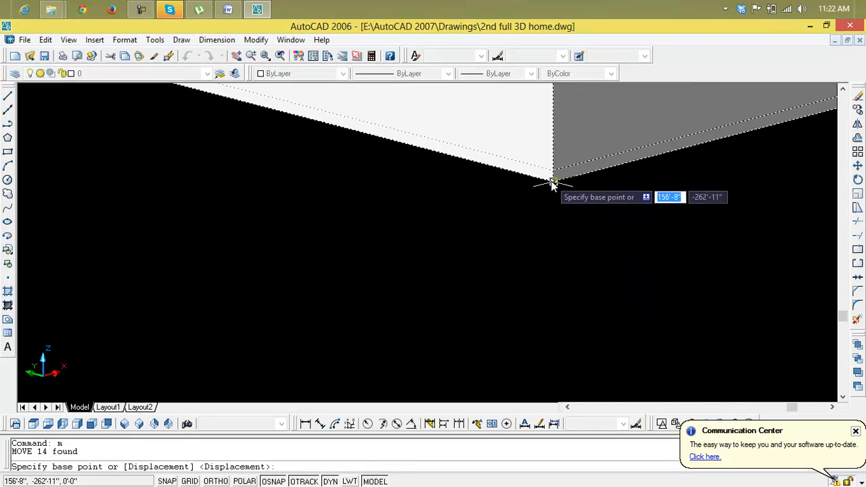
pyautogui.click(551, 181)
pyautogui.scroll(-5, 384, 224)
pyautogui.scroll(-5, 350, 247)
pyautogui.moveTo(399, 246); pyautogui.dragTo(562, 245, button='middle')
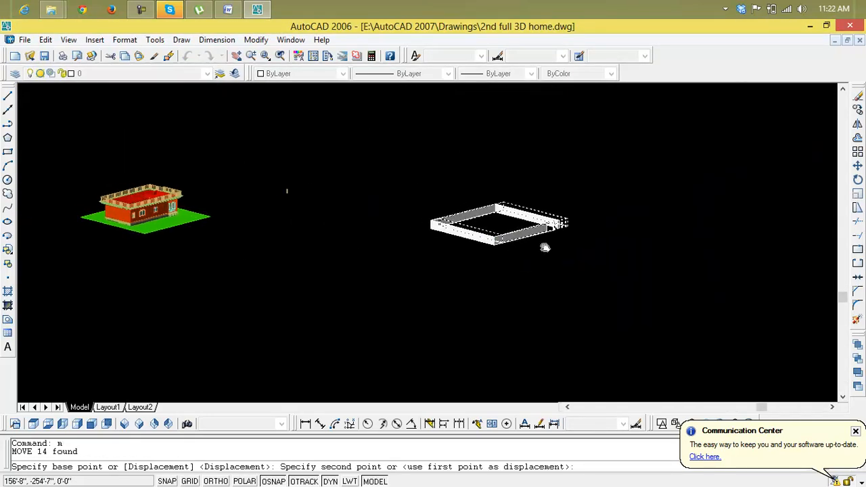
pyautogui.scroll(6, 214, 240)
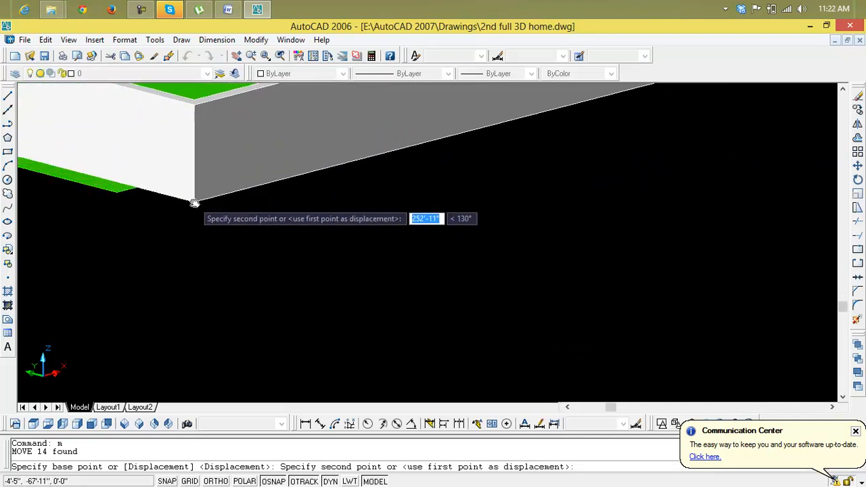
pyautogui.moveTo(80, 174); pyautogui.dragTo(456, 290, button='middle')
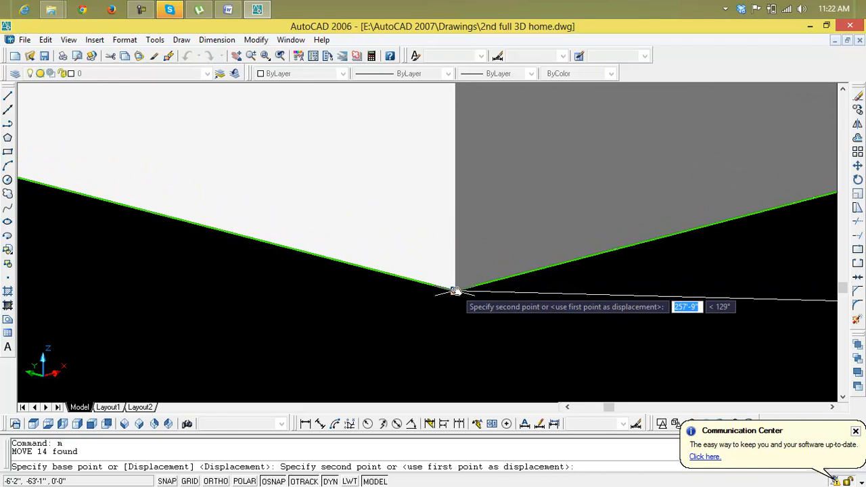
pyautogui.click(456, 290)
pyautogui.scroll(-8, 519, 291)
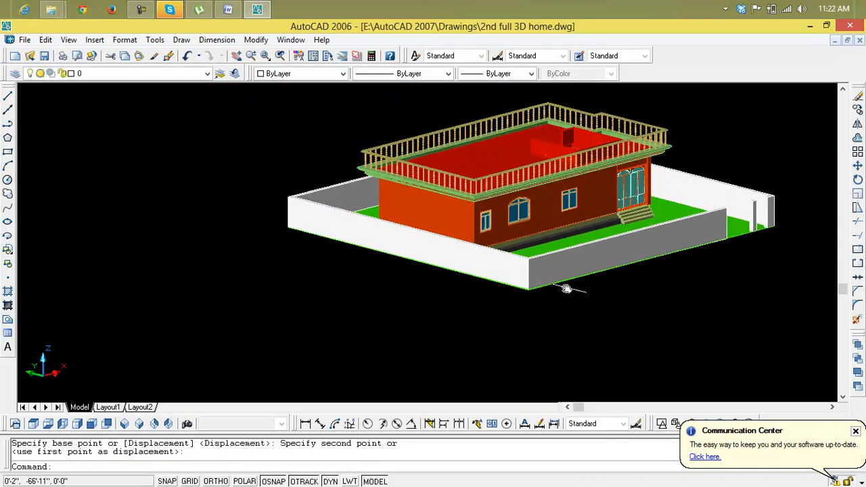
# Step: Set the color of the low walls around the roof's stair opening to Color 43 and close the object properties
pyautogui.moveTo(569, 287); pyautogui.dragTo(543, 332, button='middle')
pyautogui.scroll(8, 480, 195)
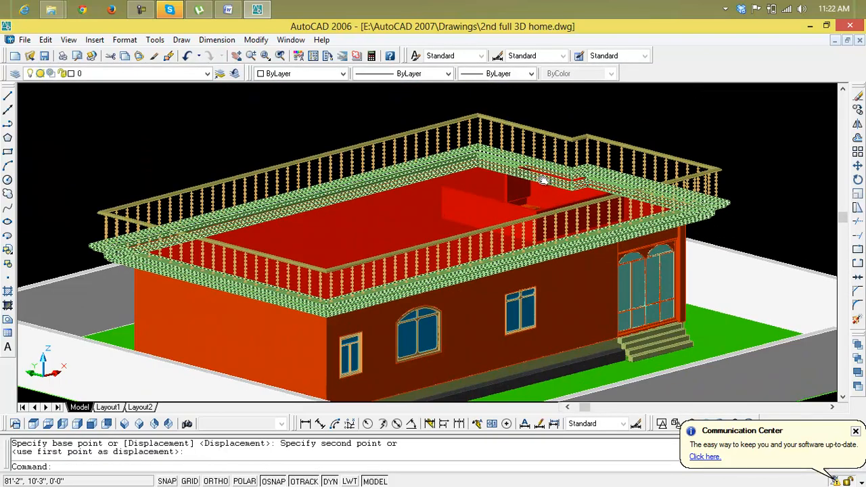
pyautogui.doubleClick(440, 217)
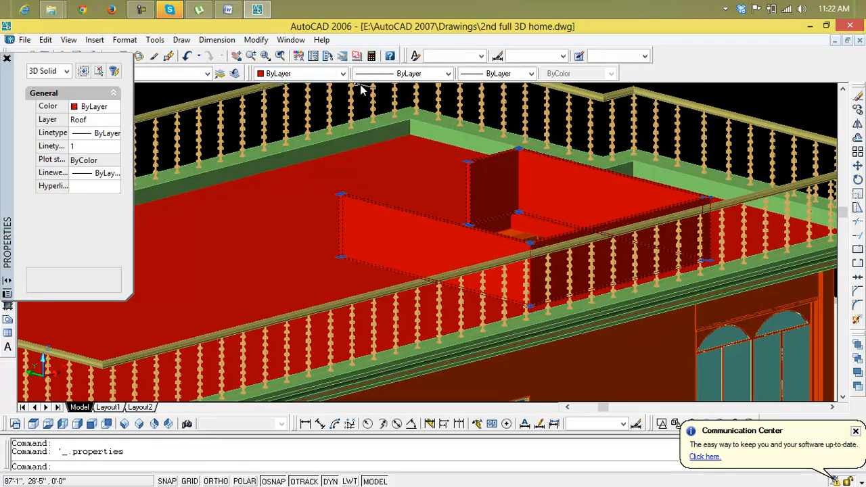
pyautogui.click(343, 74)
pyautogui.scroll(-1, 342, 96)
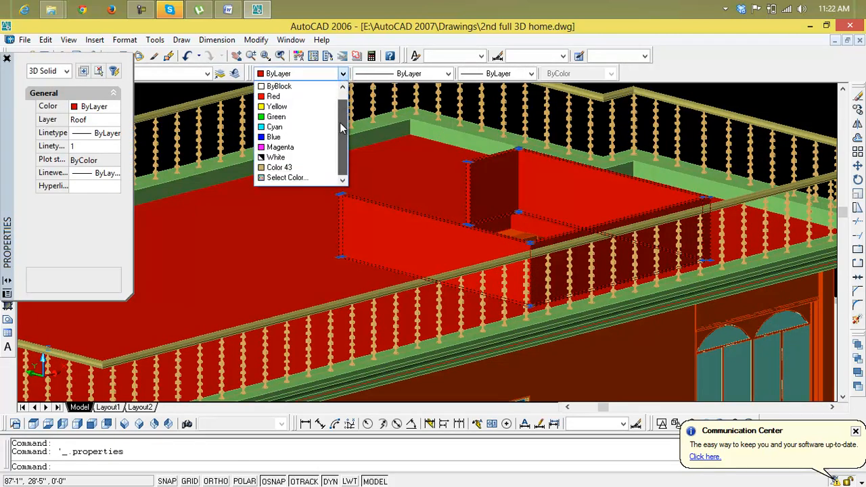
pyautogui.click(281, 168)
pyautogui.press('Escape')
pyautogui.press('Escape')
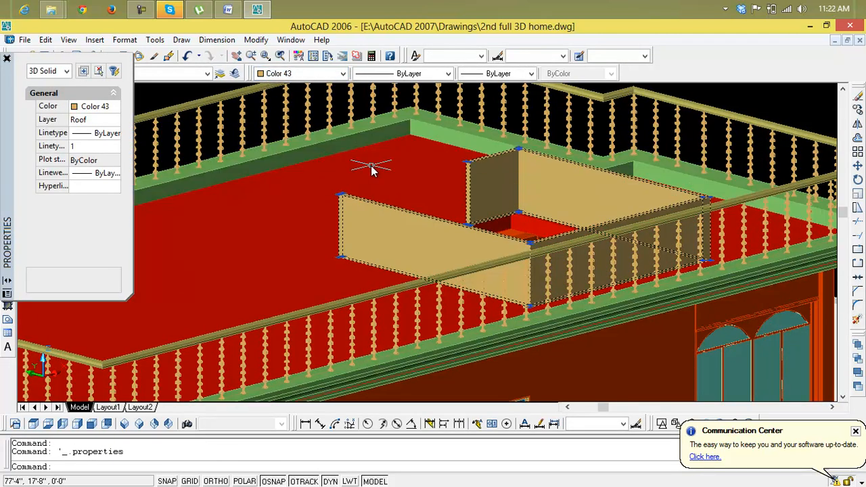
pyautogui.click(7, 60)
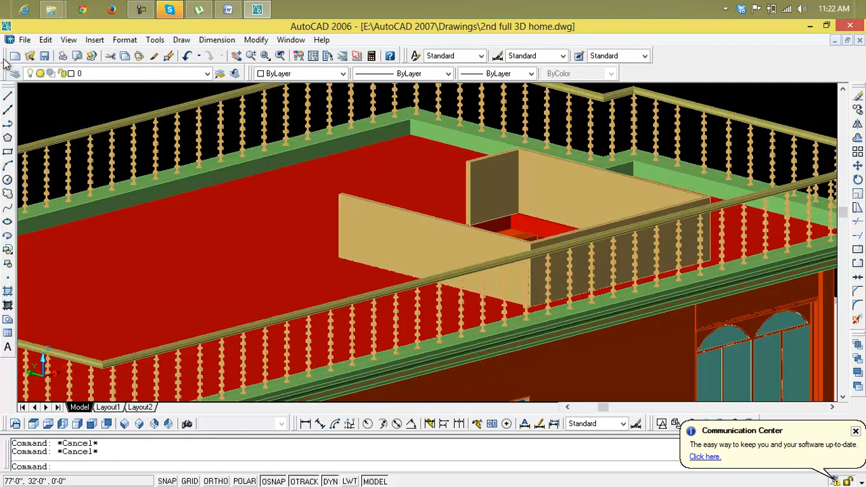
# Step: Inspect the gate opening and its pillars in the boundary wall, close up and from a distance
pyautogui.scroll(-10, 427, 237)
pyautogui.scroll(10, 504, 252)
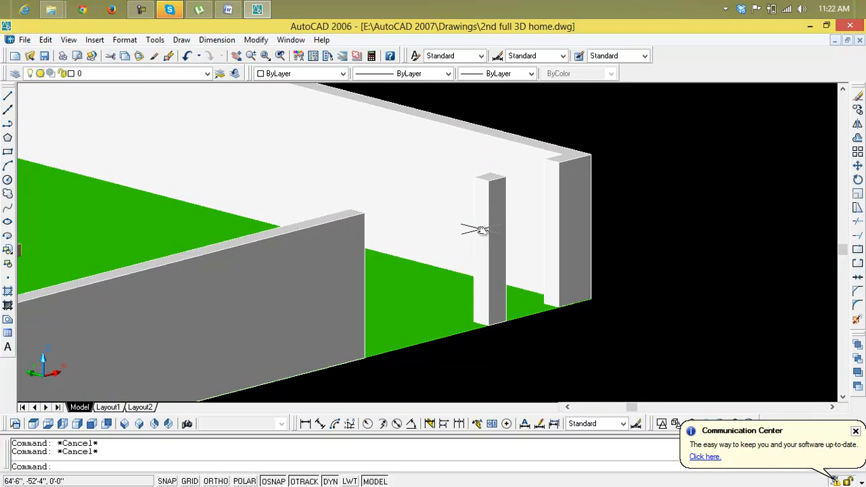
pyautogui.scroll(-2, 482, 230)
pyautogui.scroll(-1, 458, 229)
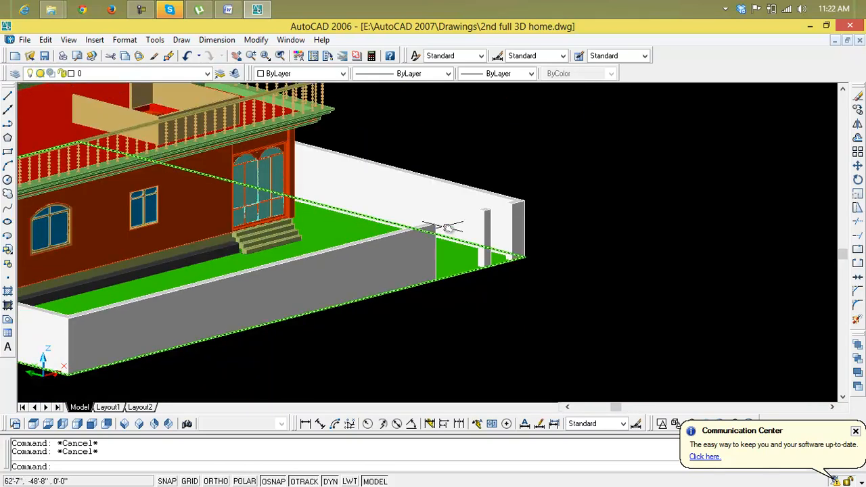
pyautogui.moveTo(634, 246); pyautogui.dragTo(483, 246, button='middle')
pyautogui.scroll(-2, 433, 241)
pyautogui.scroll(-2, 433, 241)
pyautogui.moveTo(559, 259); pyautogui.dragTo(730, 278, button='middle')
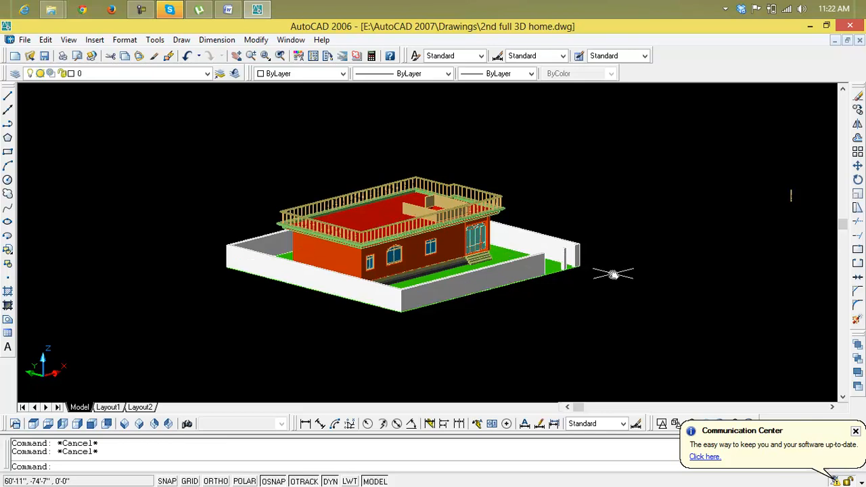
pyautogui.scroll(2, 608, 272)
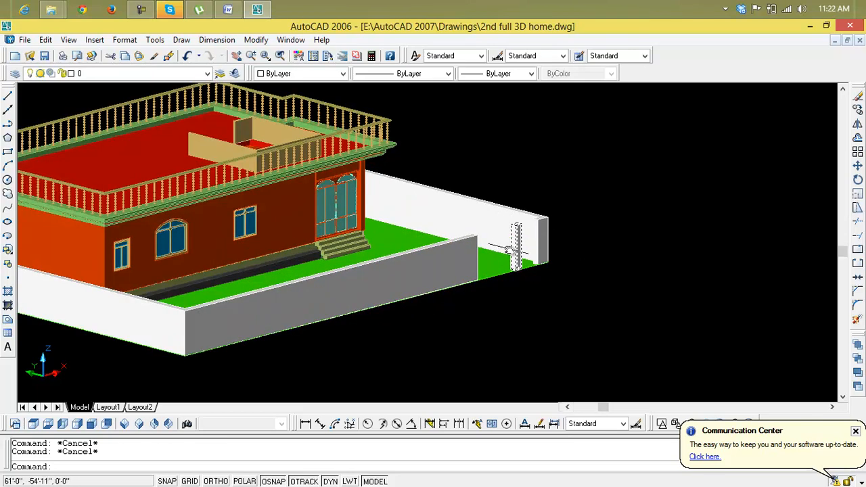
pyautogui.scroll(-3, 498, 260)
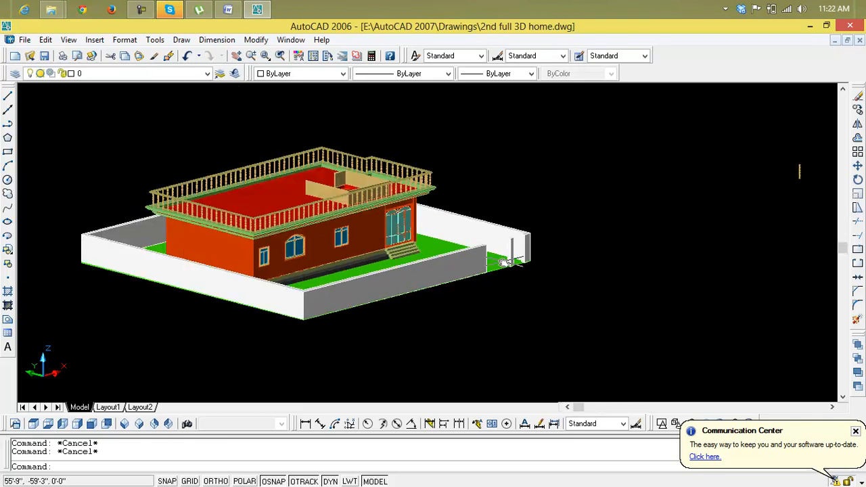
# Step: Review the house with its boundary wall and the loose baluster standing apart from it
pyautogui.scroll(1, 577, 268)
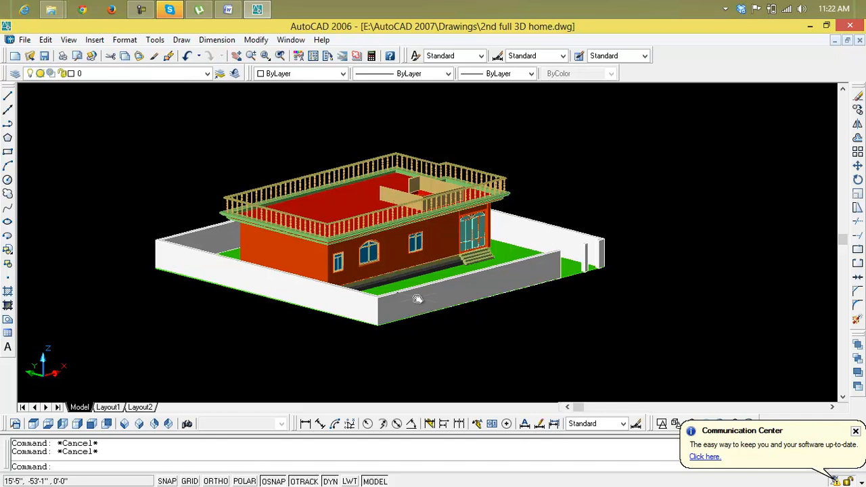
pyautogui.scroll(3, 410, 295)
pyautogui.scroll(-5, 372, 290)
pyautogui.scroll(2, 355, 301)
pyautogui.scroll(-3, 355, 301)
pyautogui.scroll(5, 557, 257)
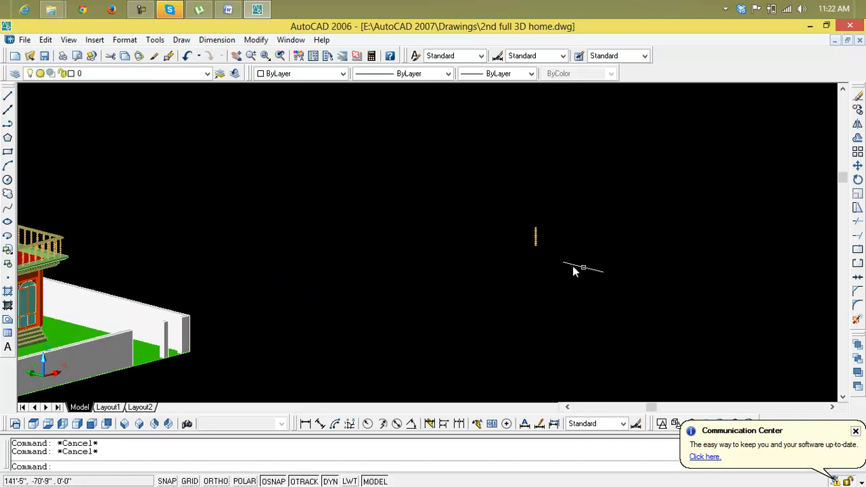
pyautogui.moveTo(535, 269); pyautogui.dragTo(814, 213, button='middle')
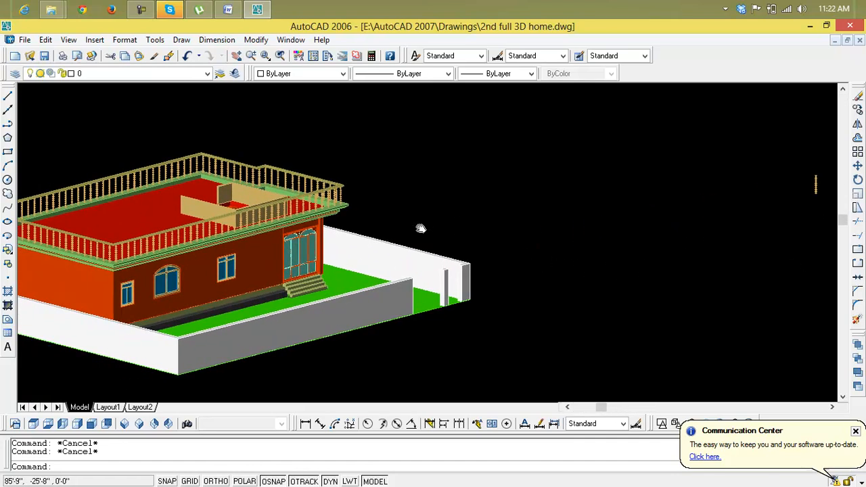
pyautogui.moveTo(415, 228); pyautogui.dragTo(489, 215, button='middle')
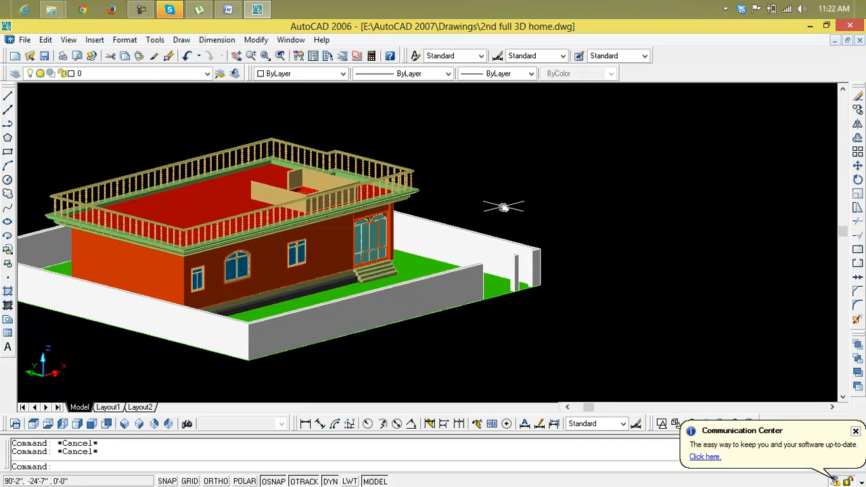